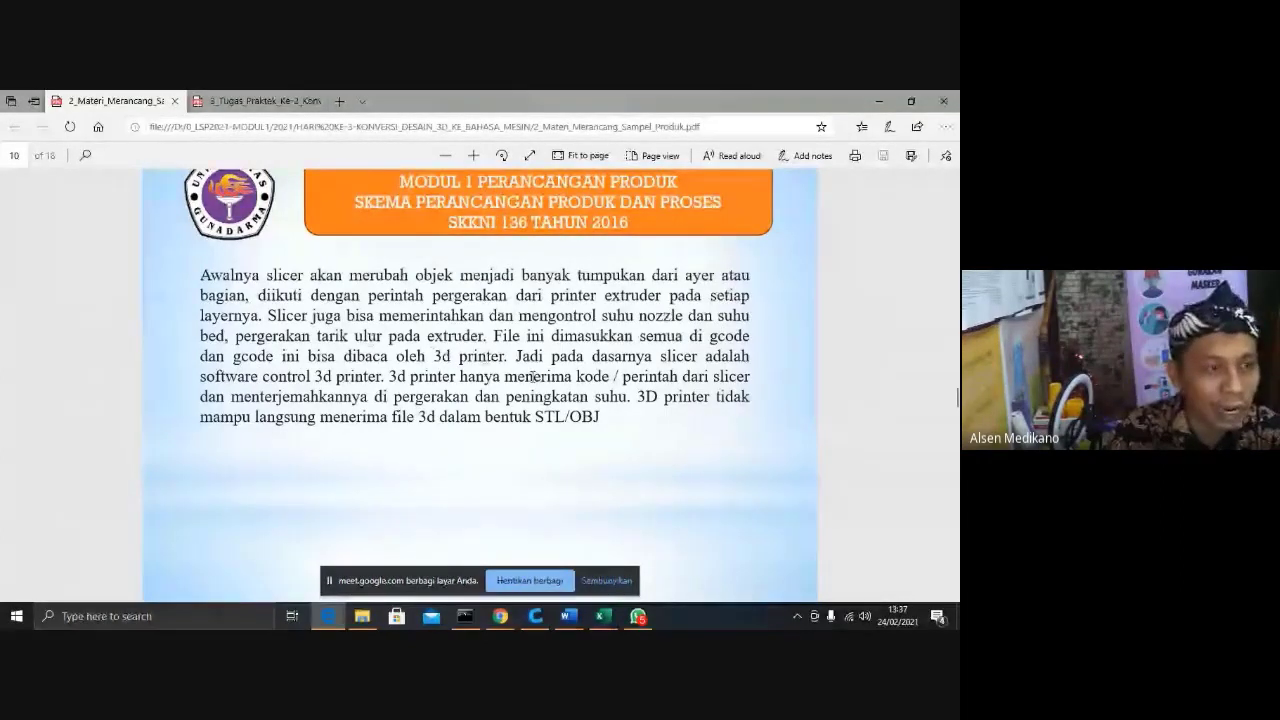
Read the slicer explanation on page 10 of the PDF and continue to the G.Code conversion slide on page 11.
scroll(537, 376, "down", 1)
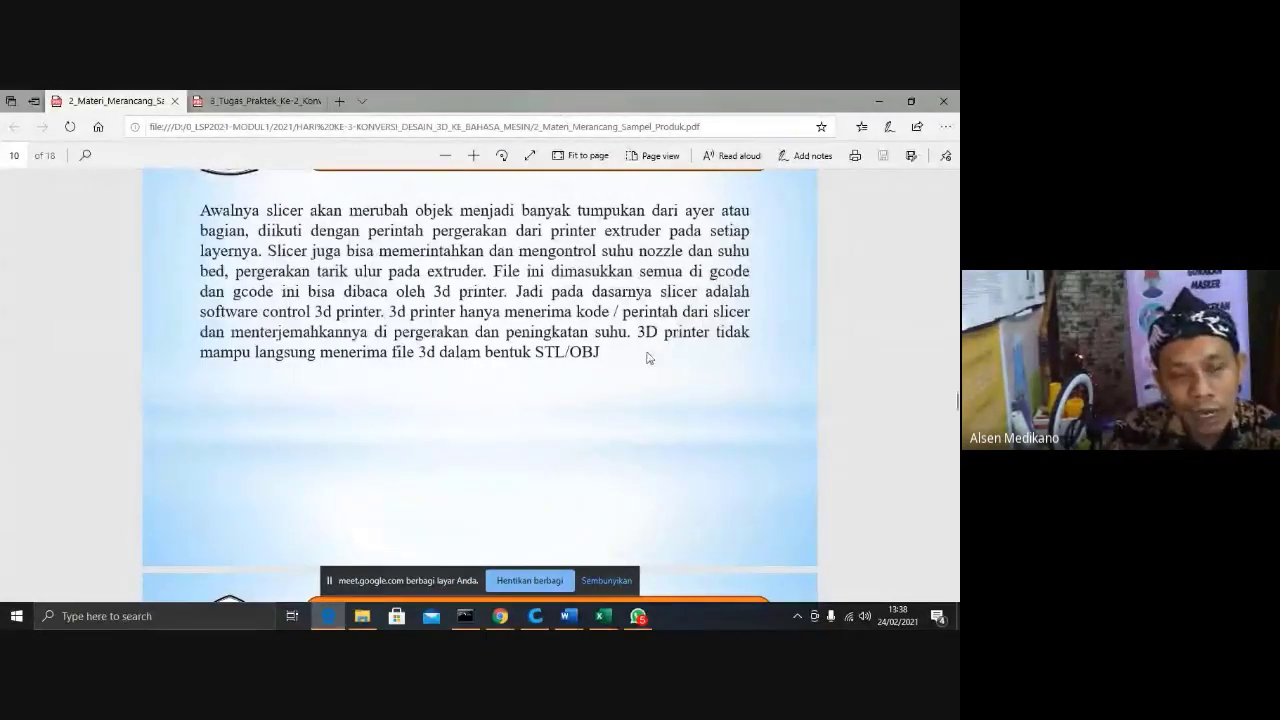
scroll(645, 357, "down", 2)
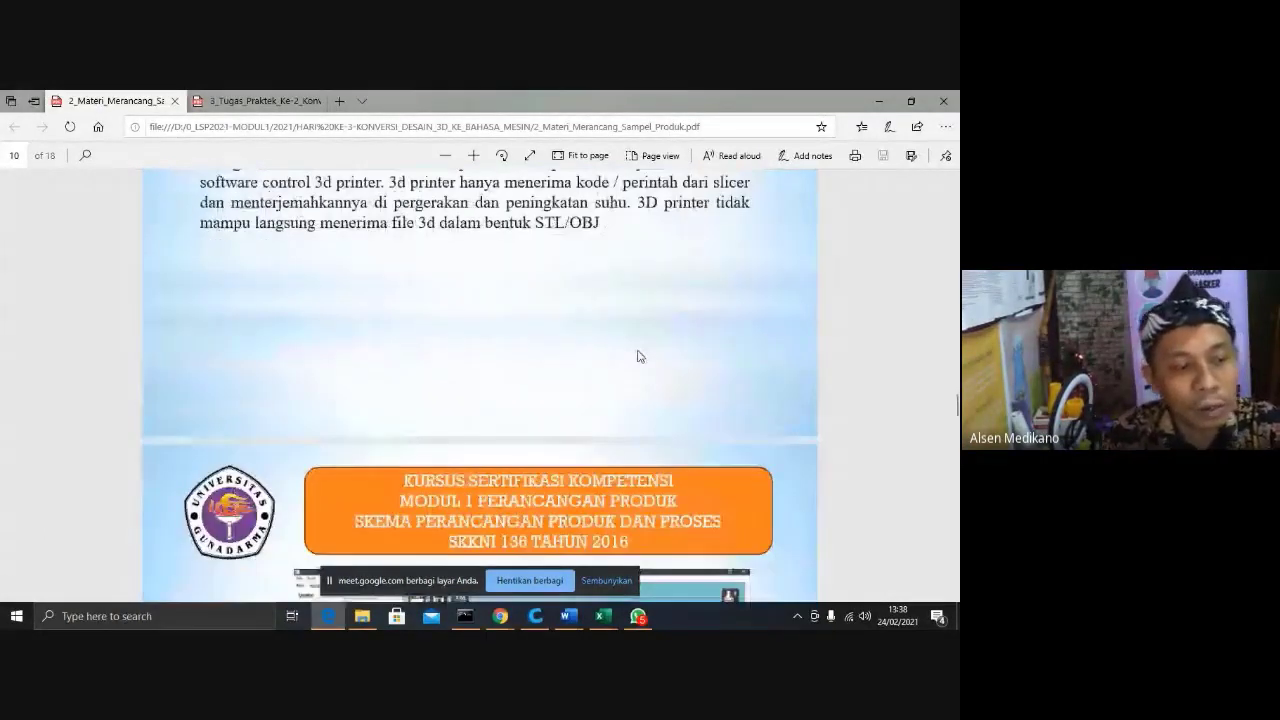
scroll(640, 357, "down", 2)
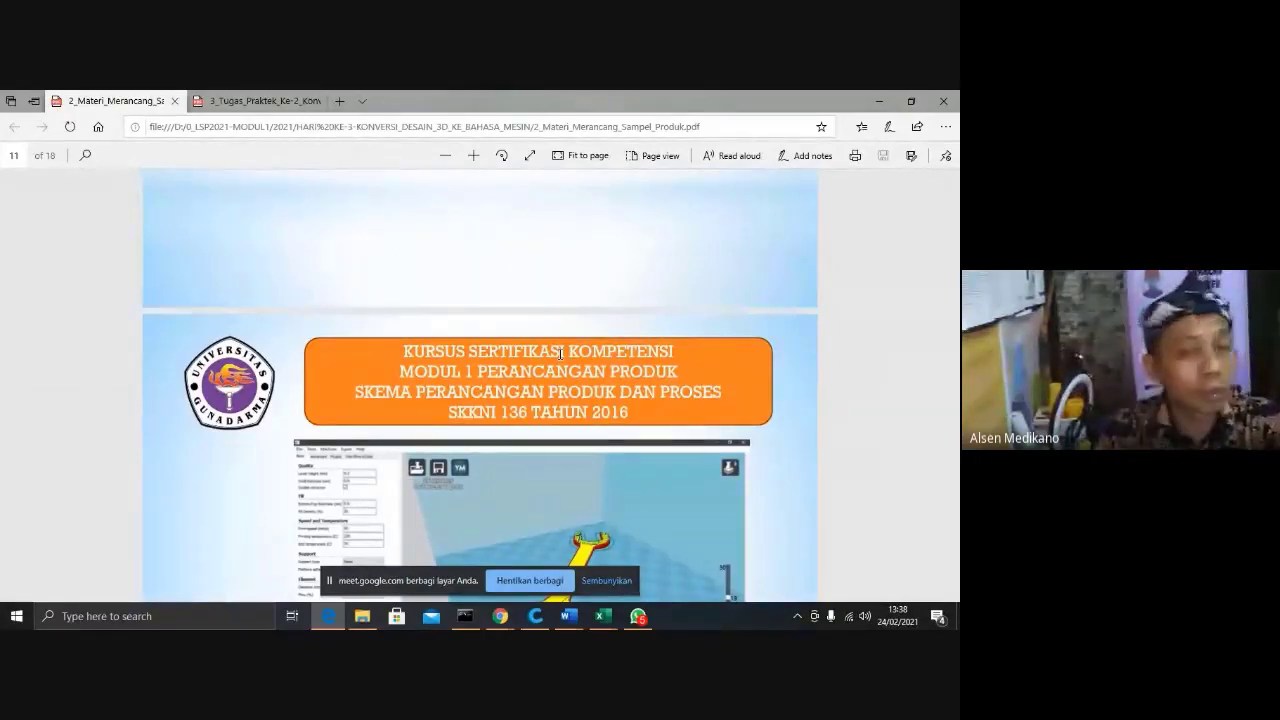
scroll(537, 354, "up", 5)
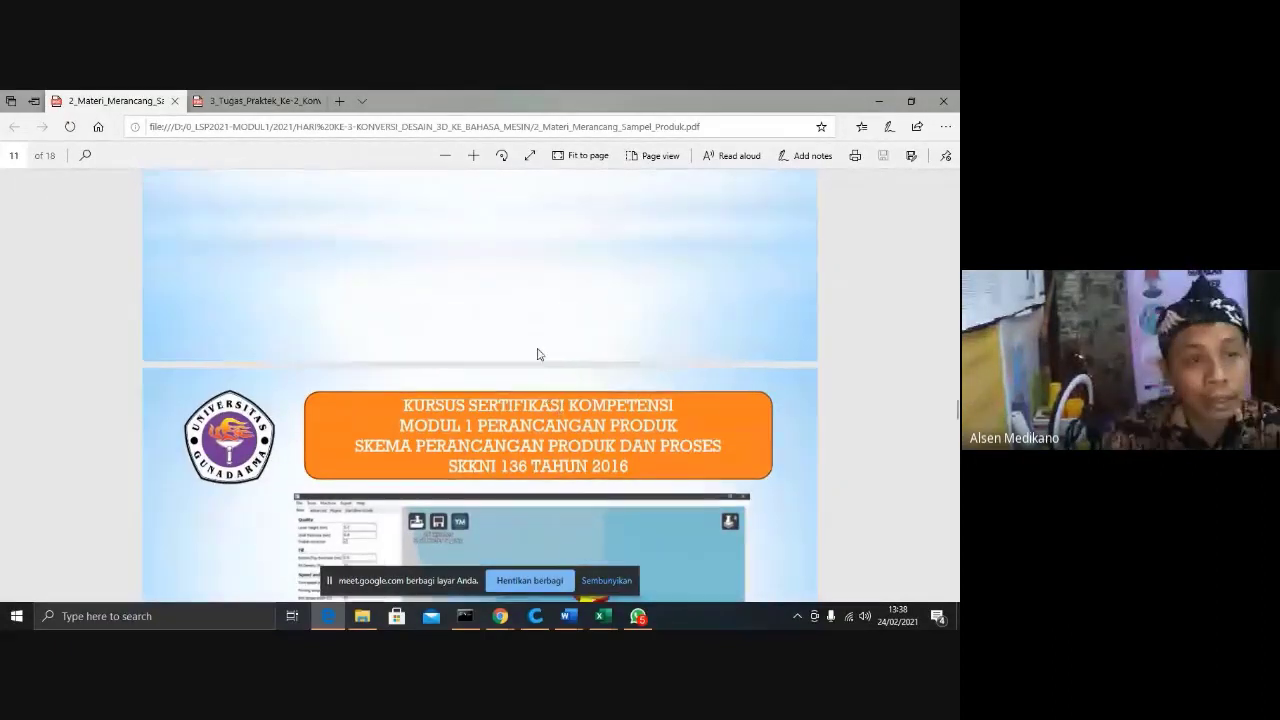
scroll(530, 362, "down", 5)
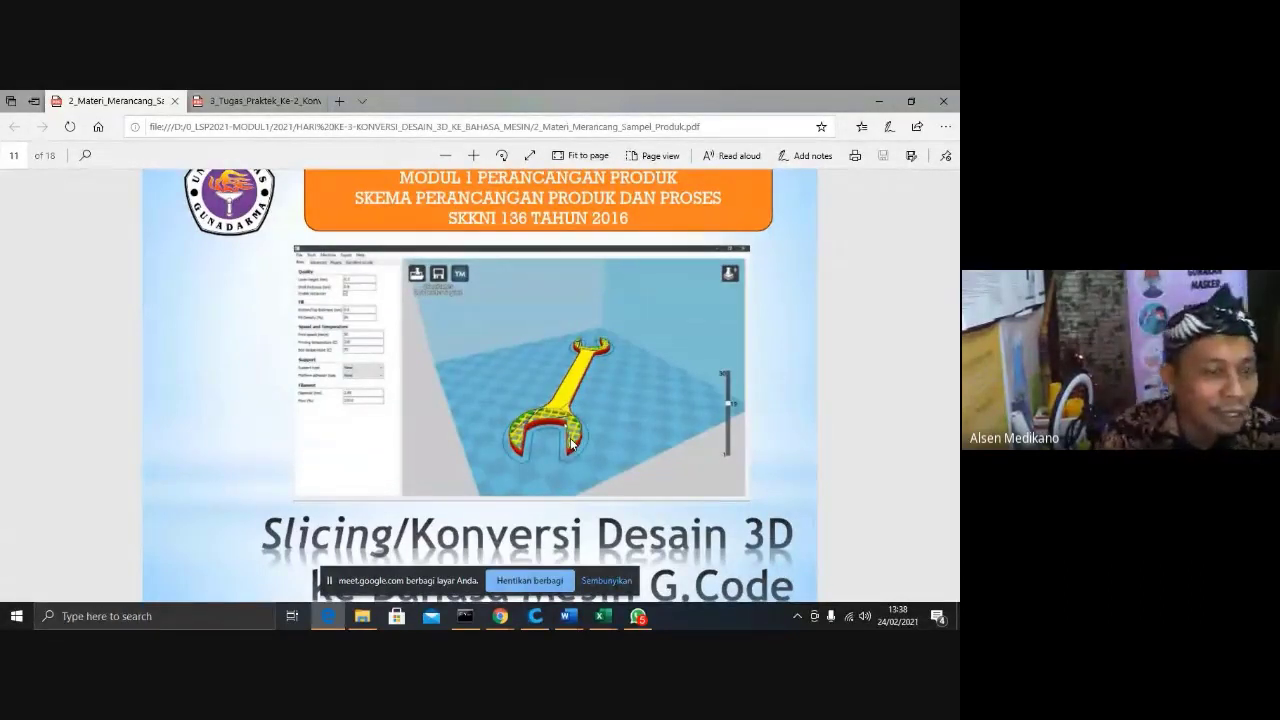
scroll(571, 444, "down", 1)
scroll(571, 444, "up", 1)
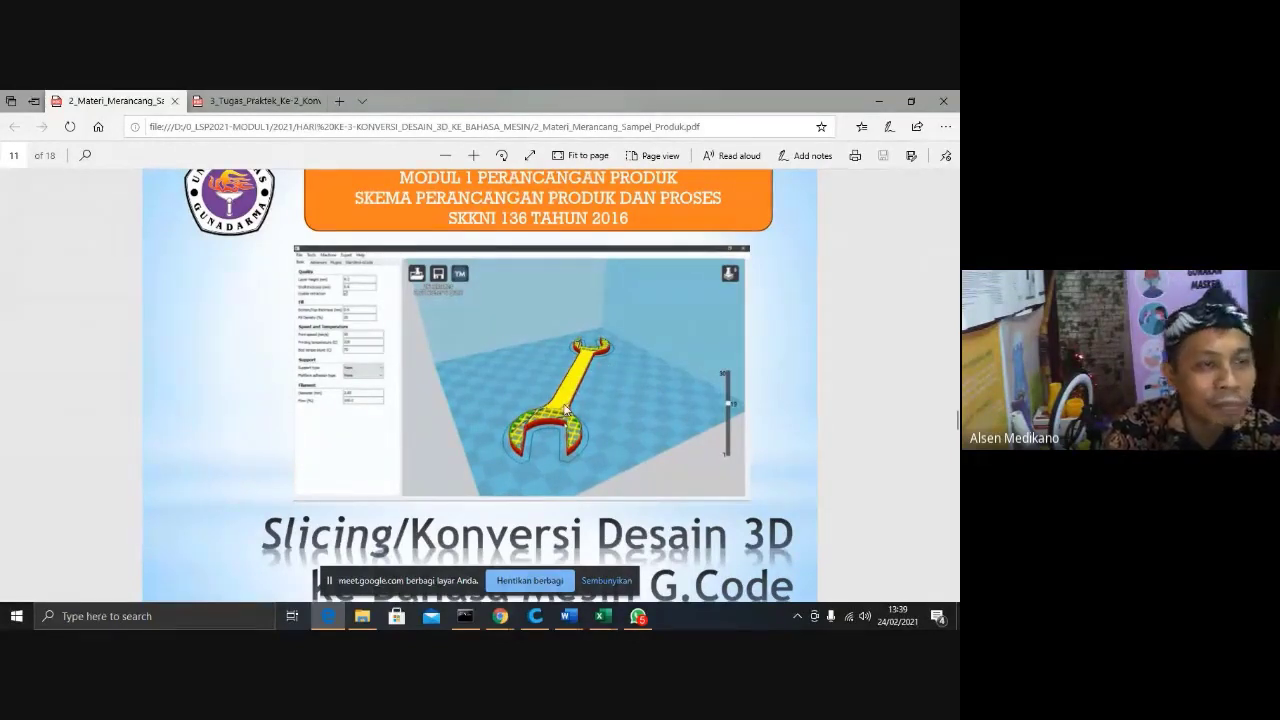
scroll(604, 401, "down", 1)
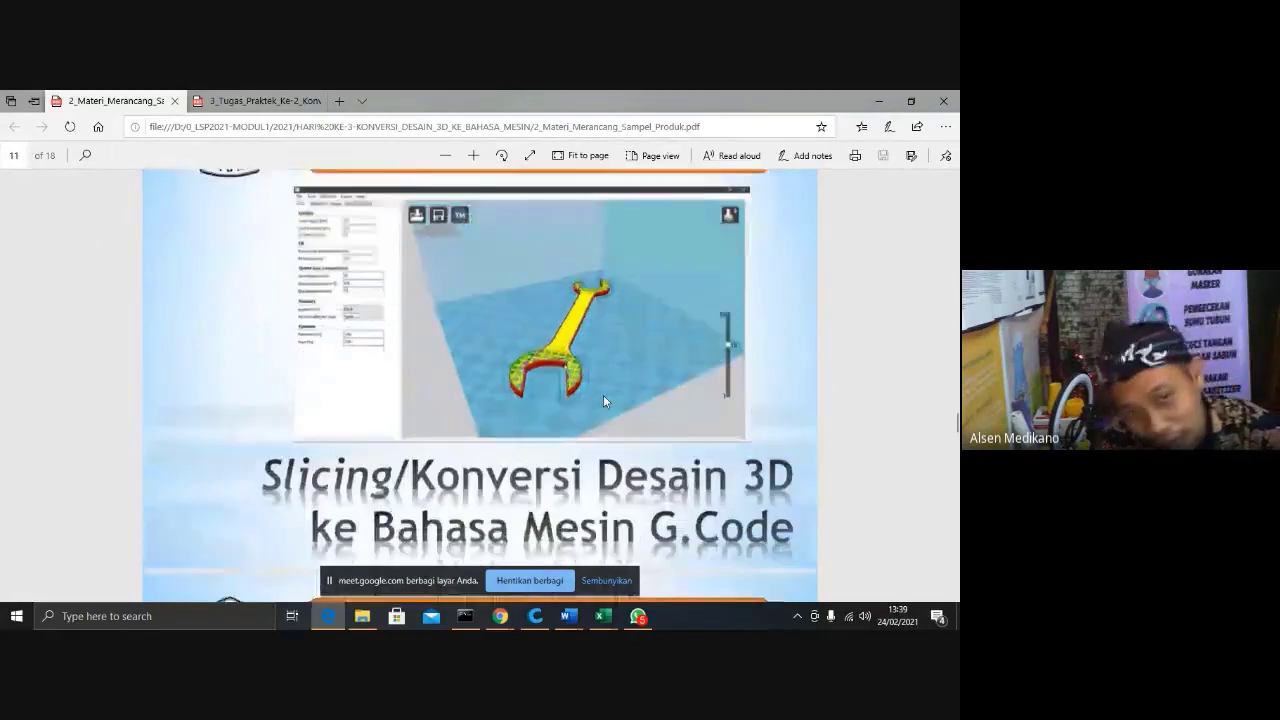
scroll(602, 396, "up", 1)
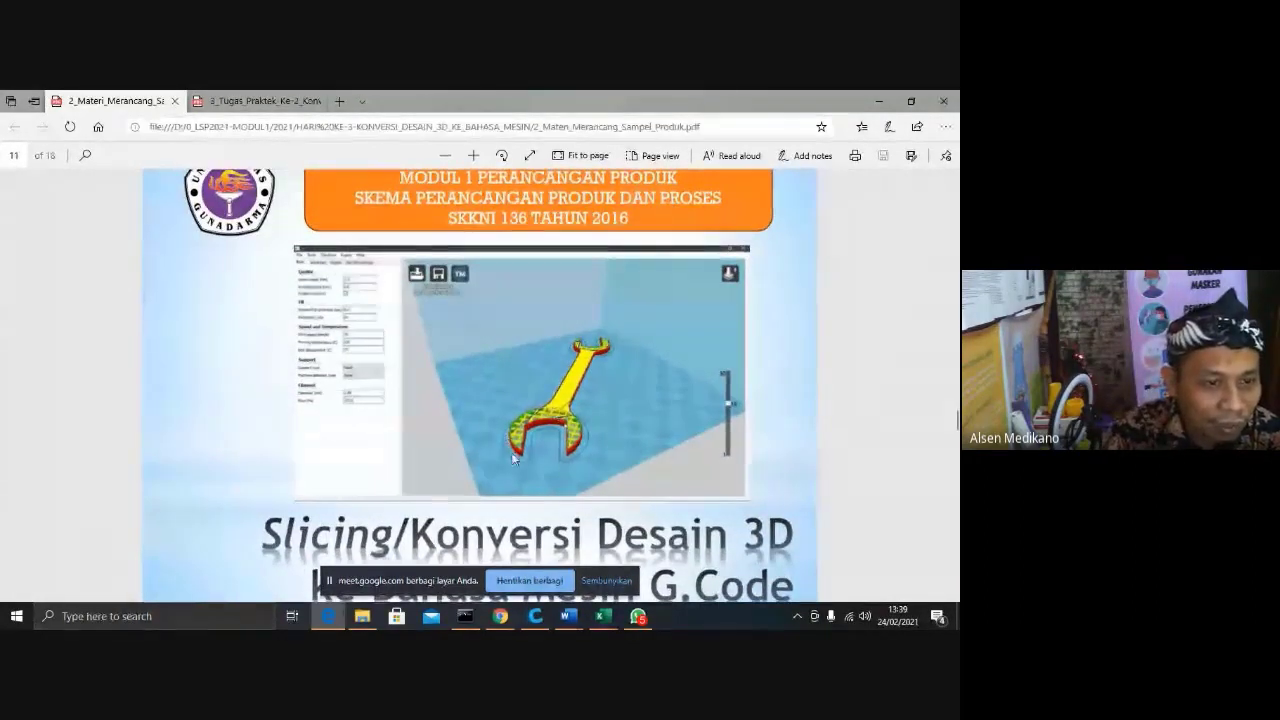
scroll(624, 414, "down", 1)
scroll(625, 417, "up", 1)
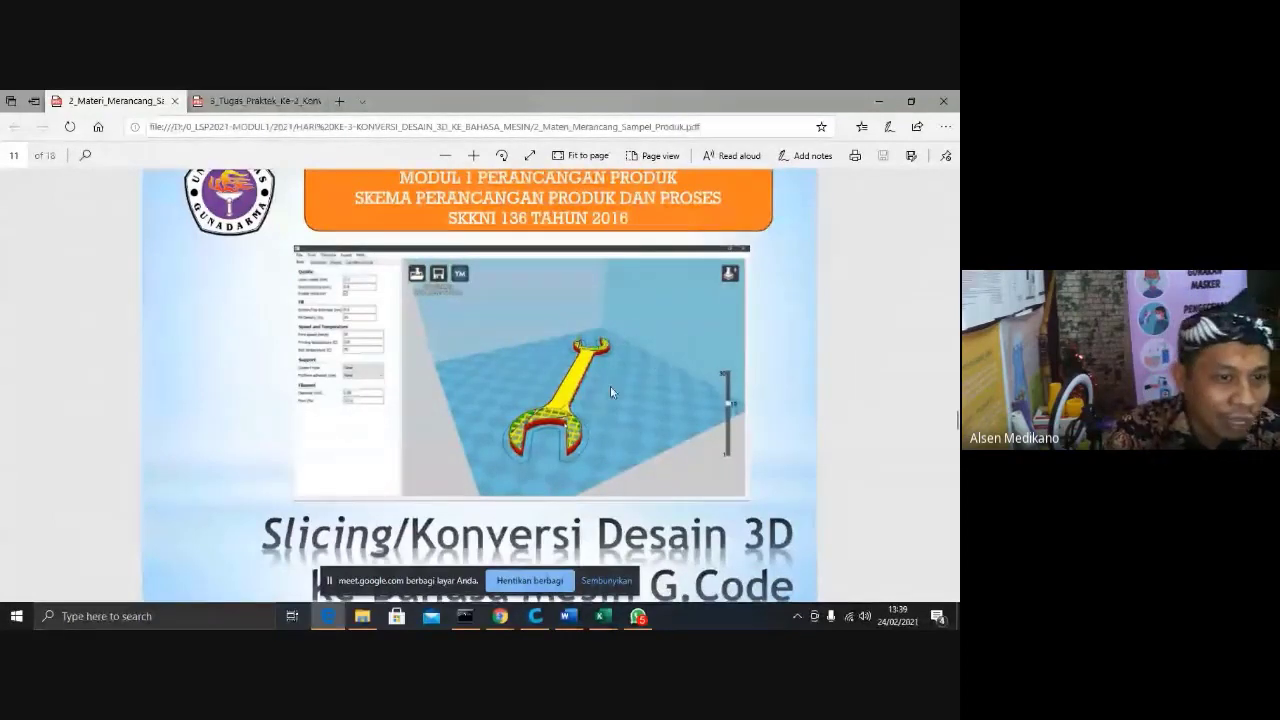
scroll(601, 387, "down", 1)
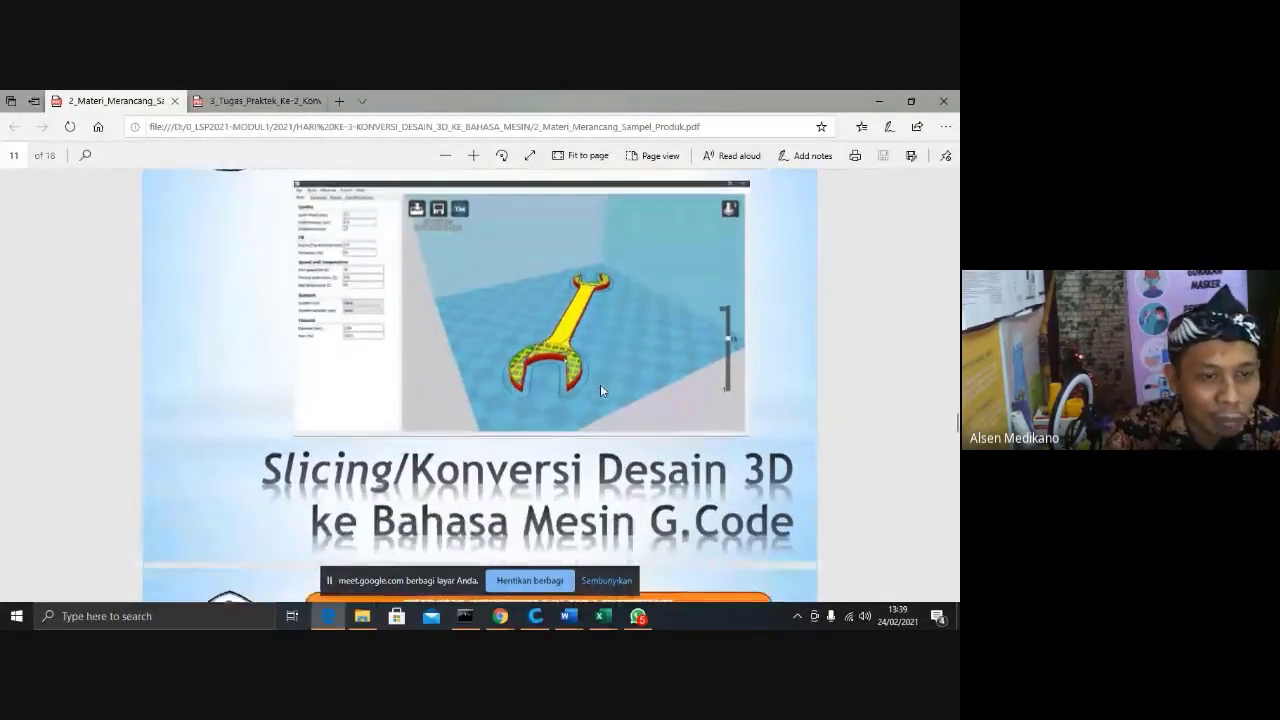
scroll(601, 391, "up", 1)
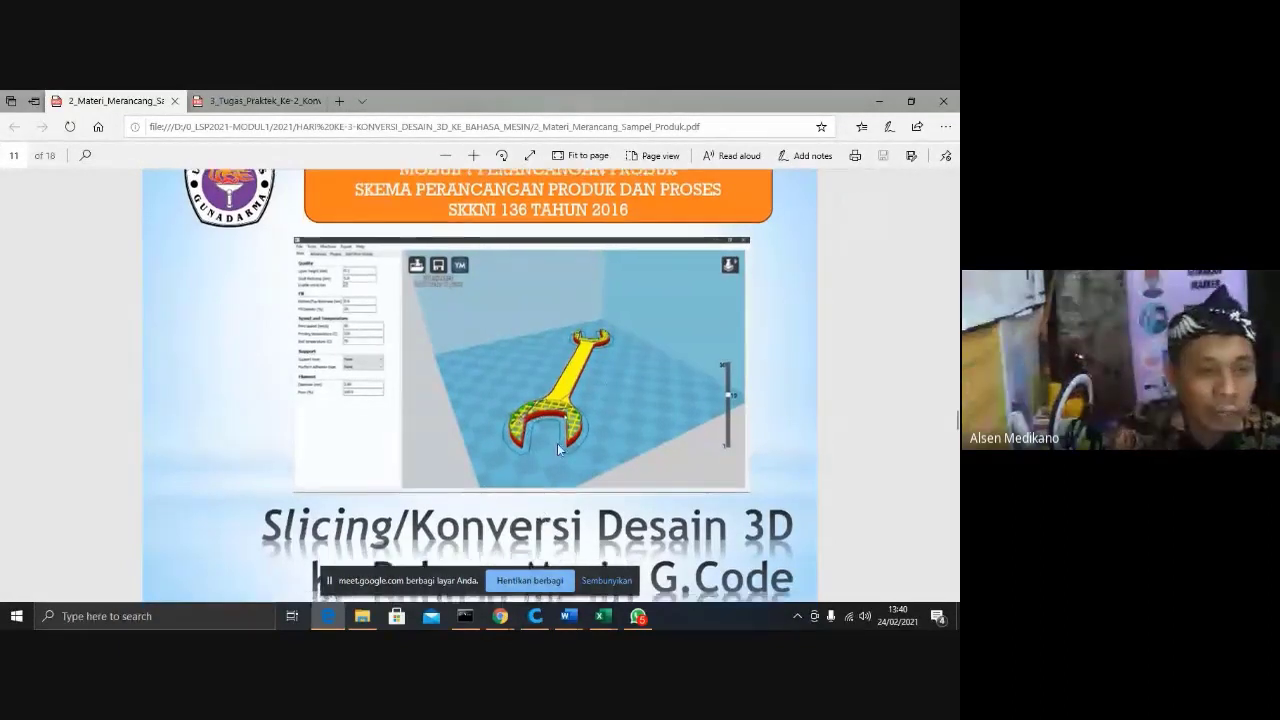
scroll(558, 450, "down", 1)
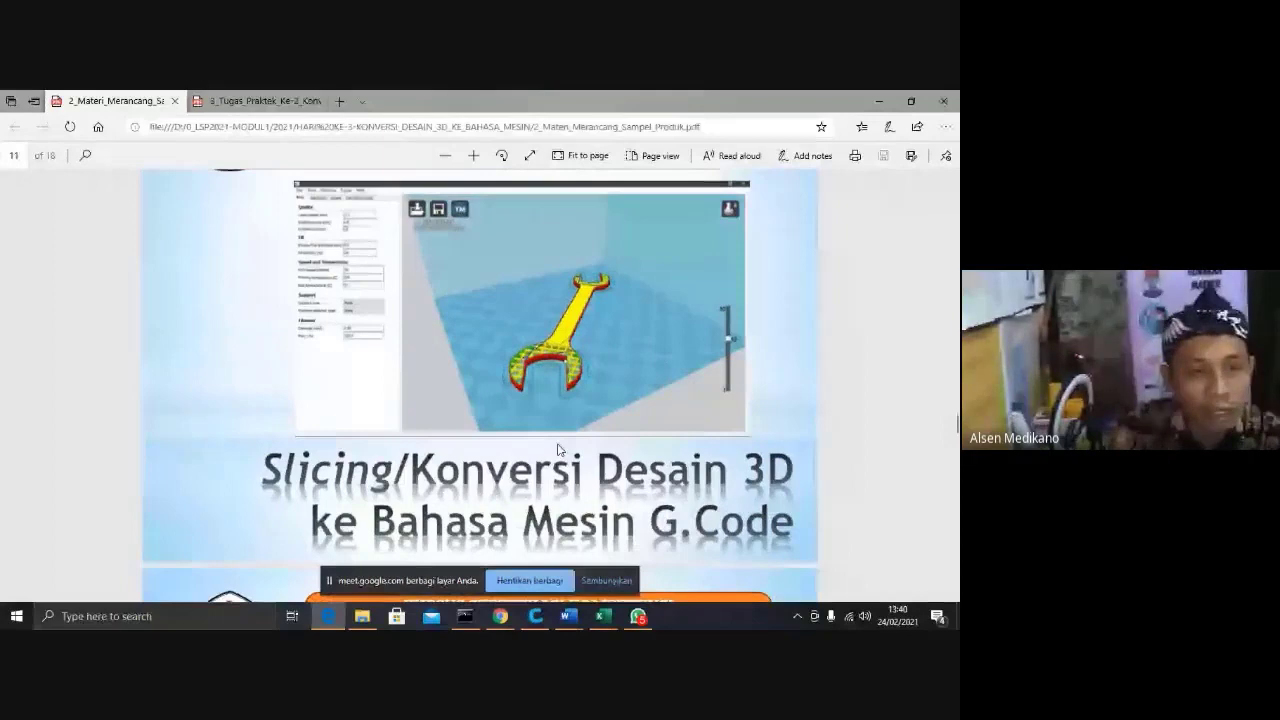
scroll(558, 450, "up", 1)
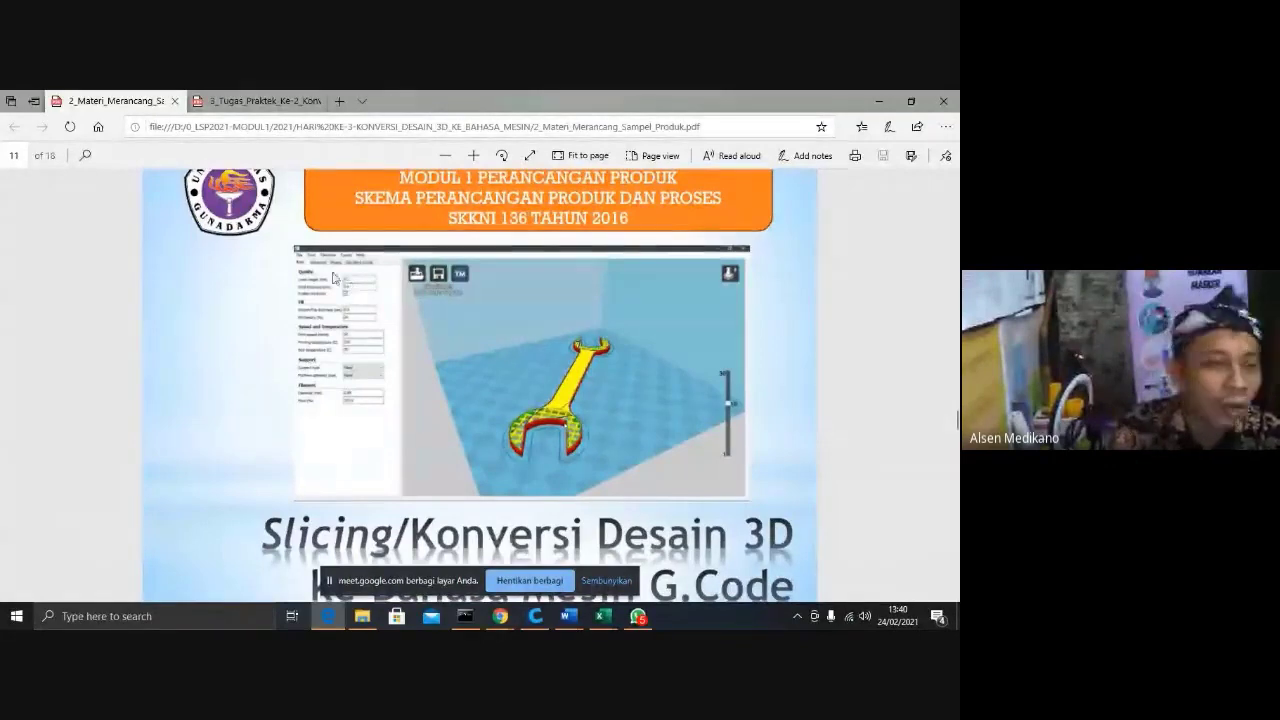
Look over the labelled slicer settings diagram on page 12 of the PDF and switch to Cura.
scroll(514, 388, "down", 3)
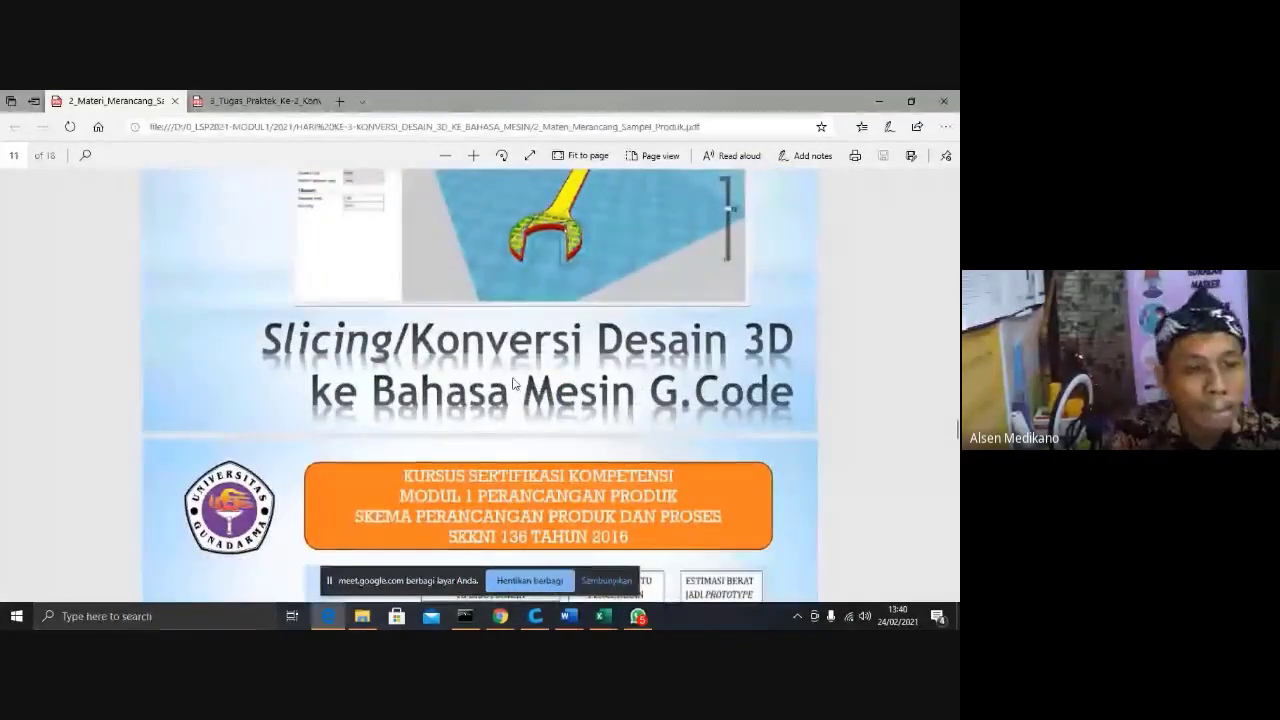
scroll(512, 395, "down", 6)
scroll(501, 411, "up", 1)
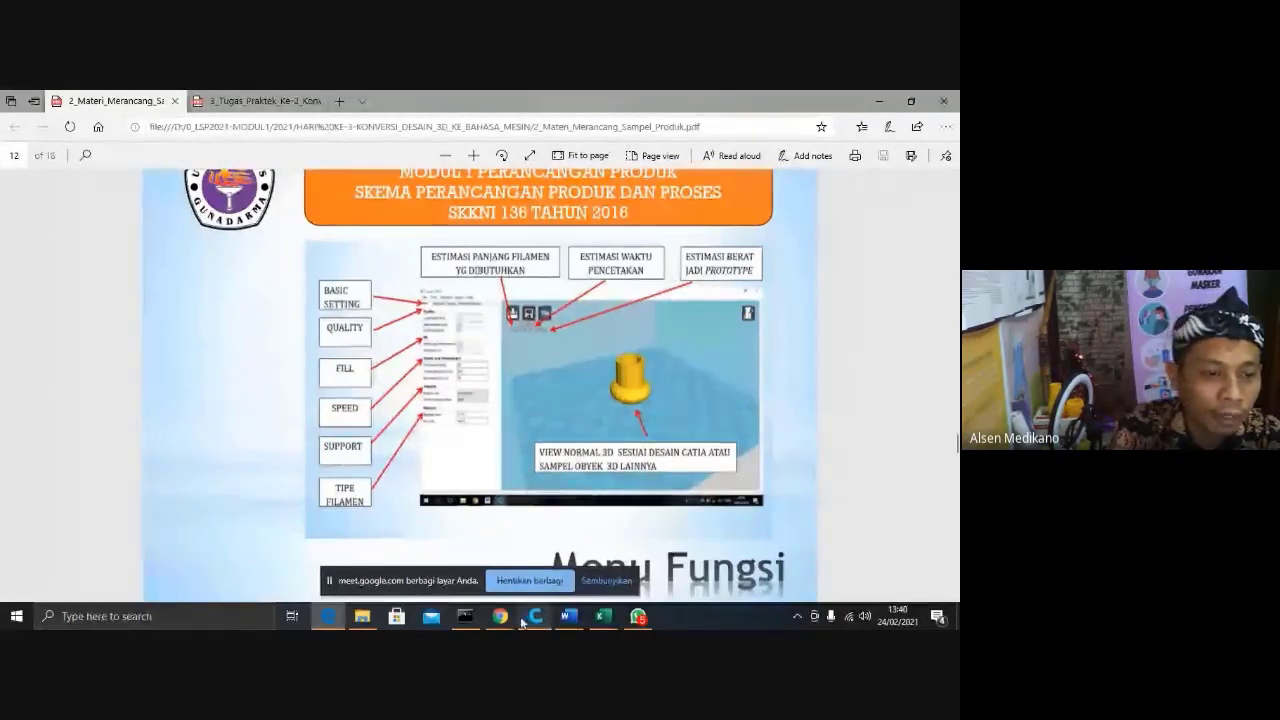
key("alt+Tab")
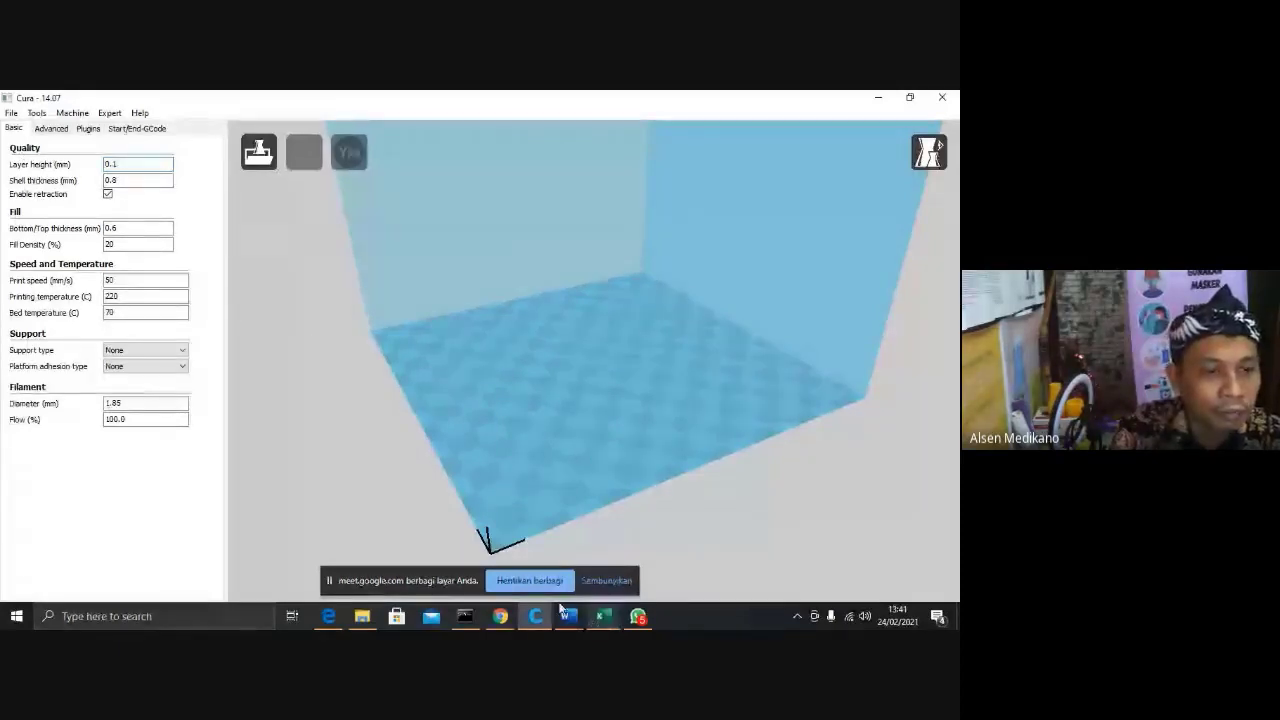
left_click(329, 617)
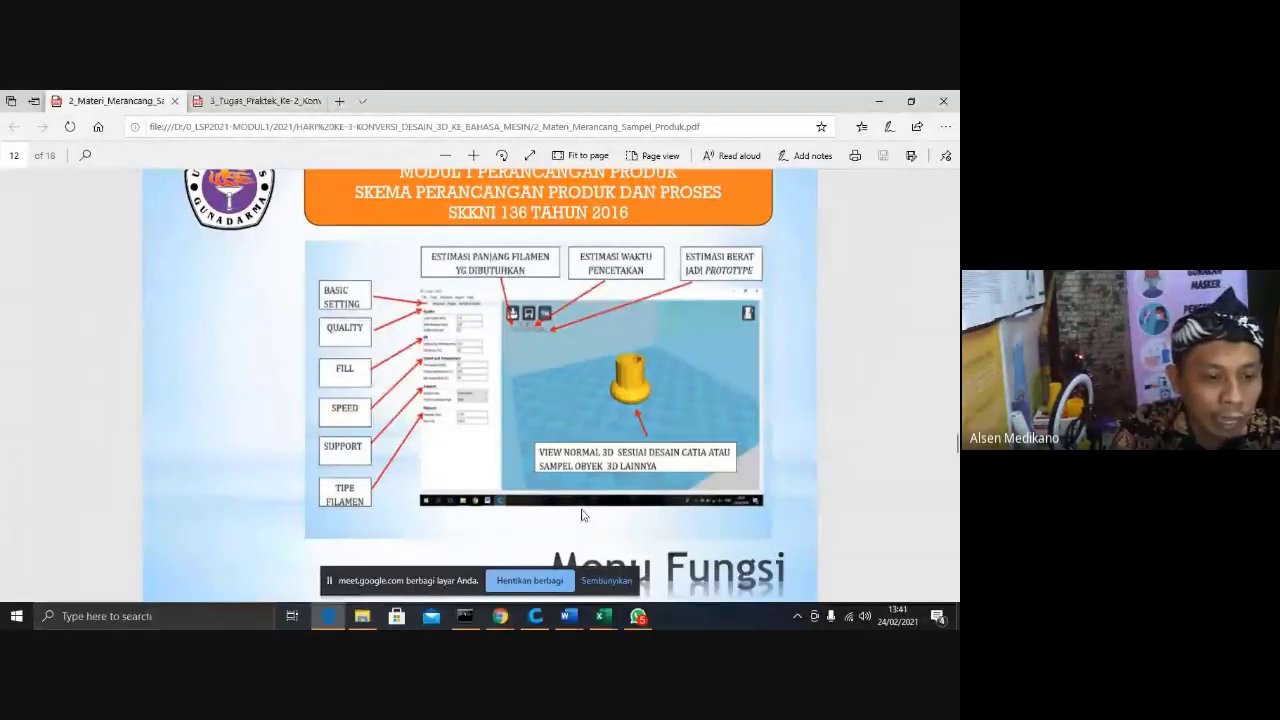
left_click(535, 618)
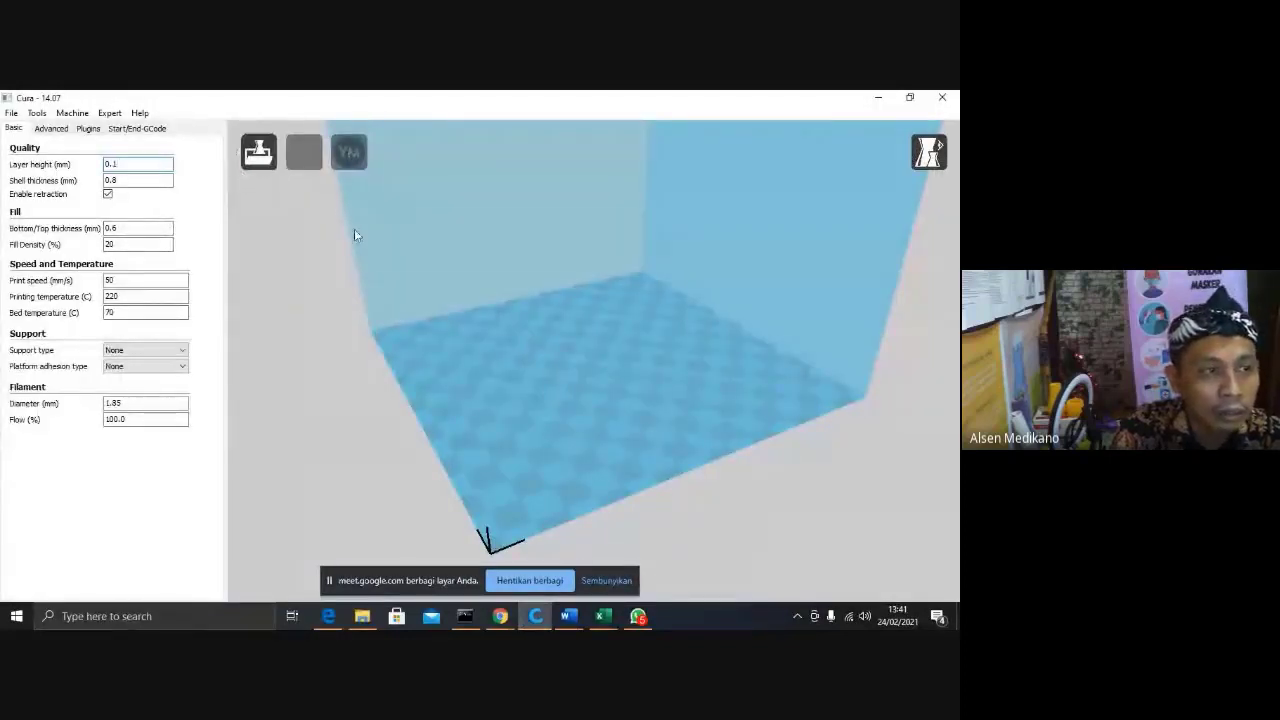
Load the Kunci Pas 3D model from the 2021 > SAMPEL folder and view the wrench on the whole build platform.
left_click(258, 152)
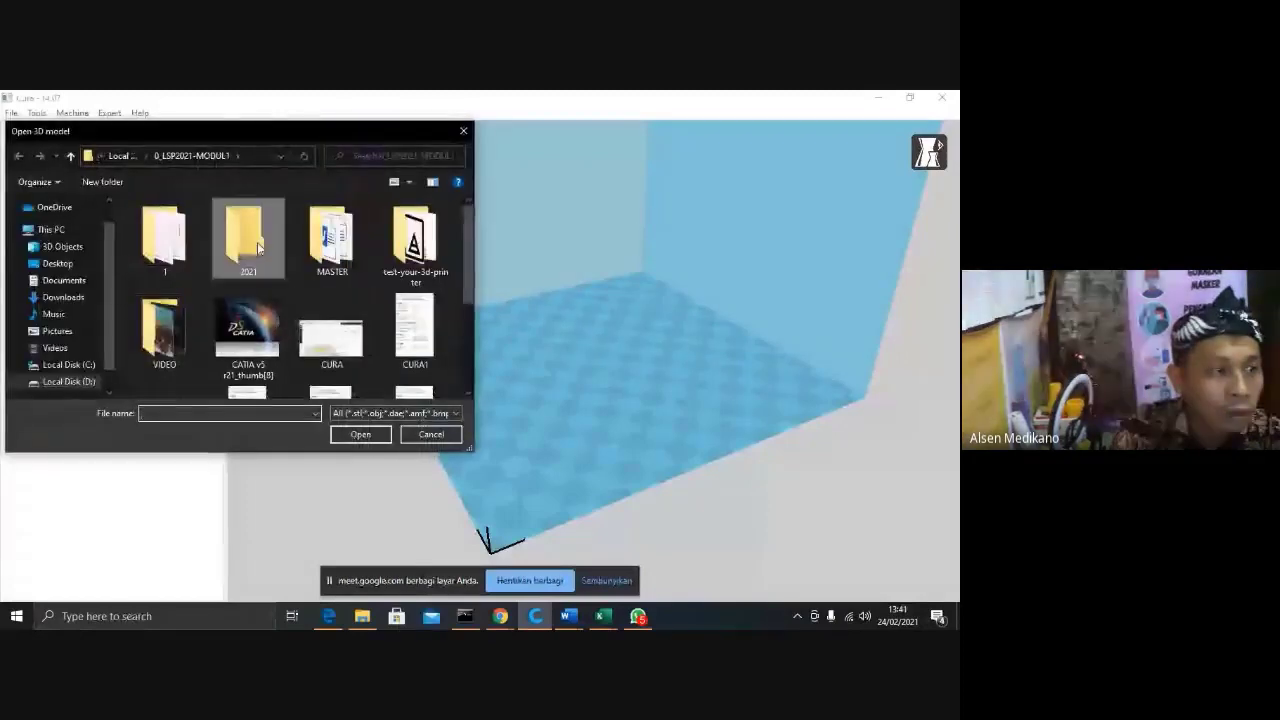
double_click(245, 238)
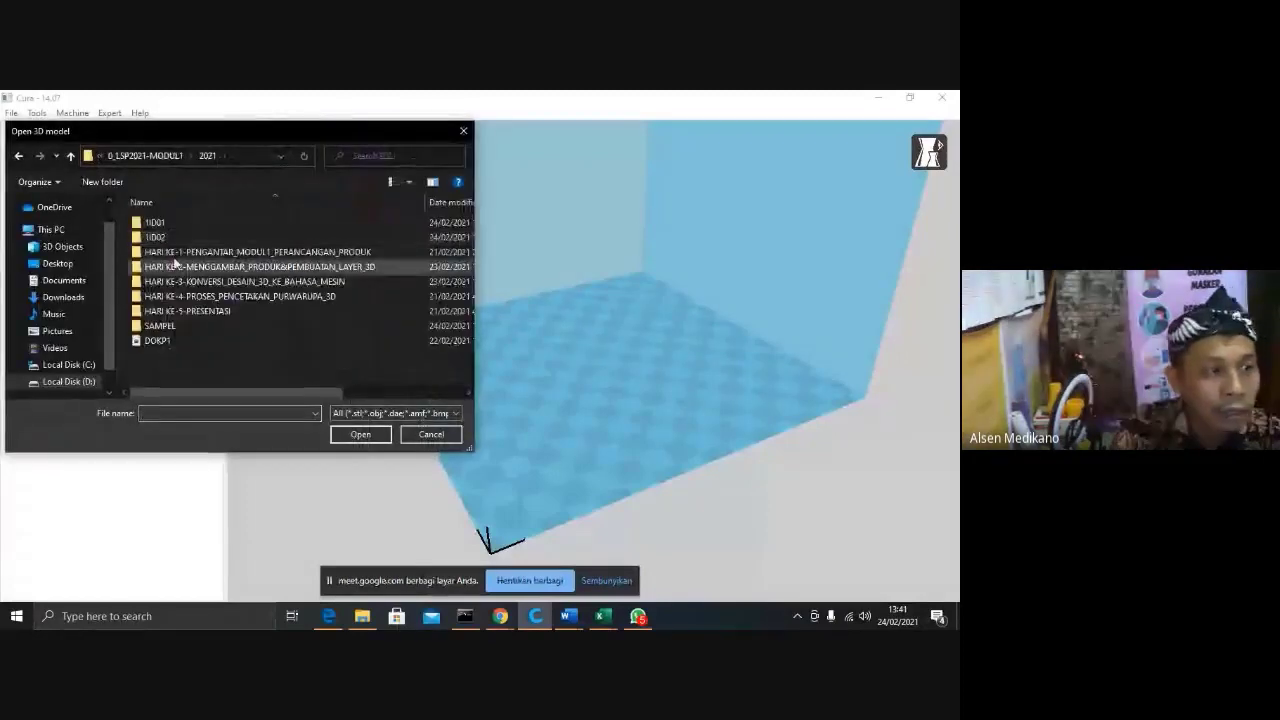
double_click(160, 326)
left_click(248, 257)
double_click(248, 257)
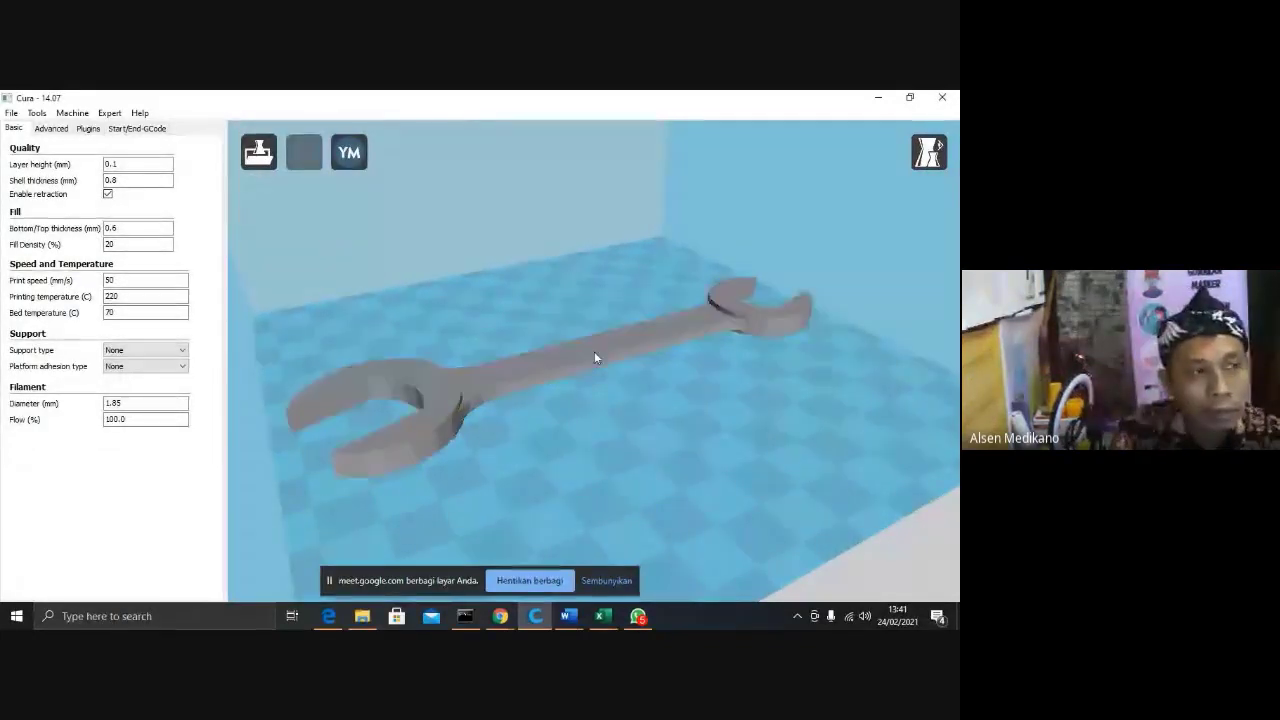
left_click(531, 373)
scroll(531, 372, "down", 5)
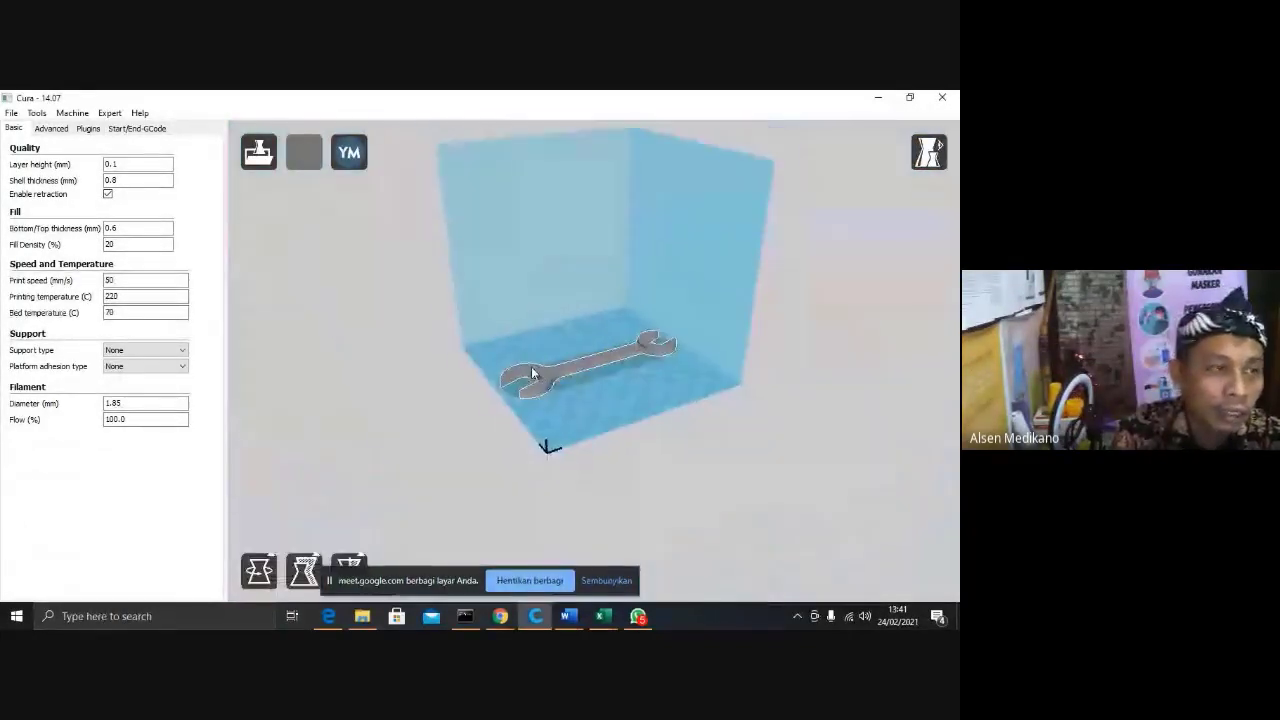
Load the Kunci pas otosia image as a 3D model, accepting the default conversion settings.
left_click(259, 156)
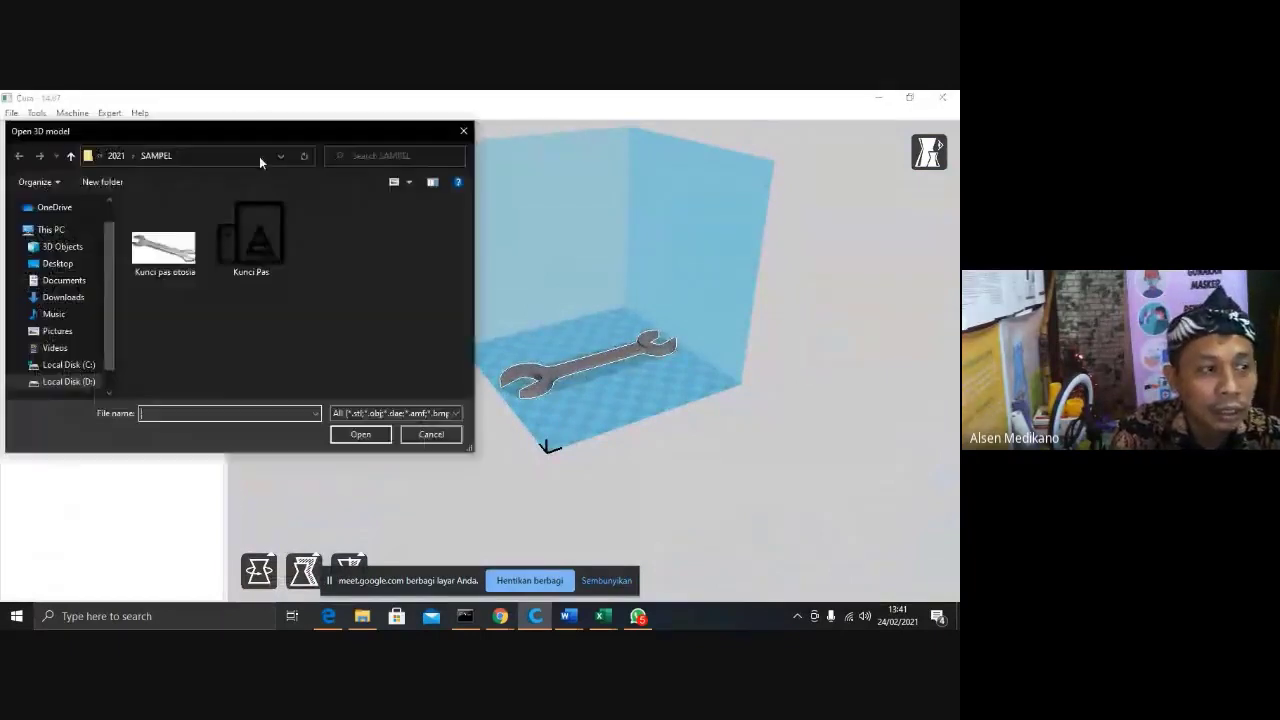
double_click(181, 259)
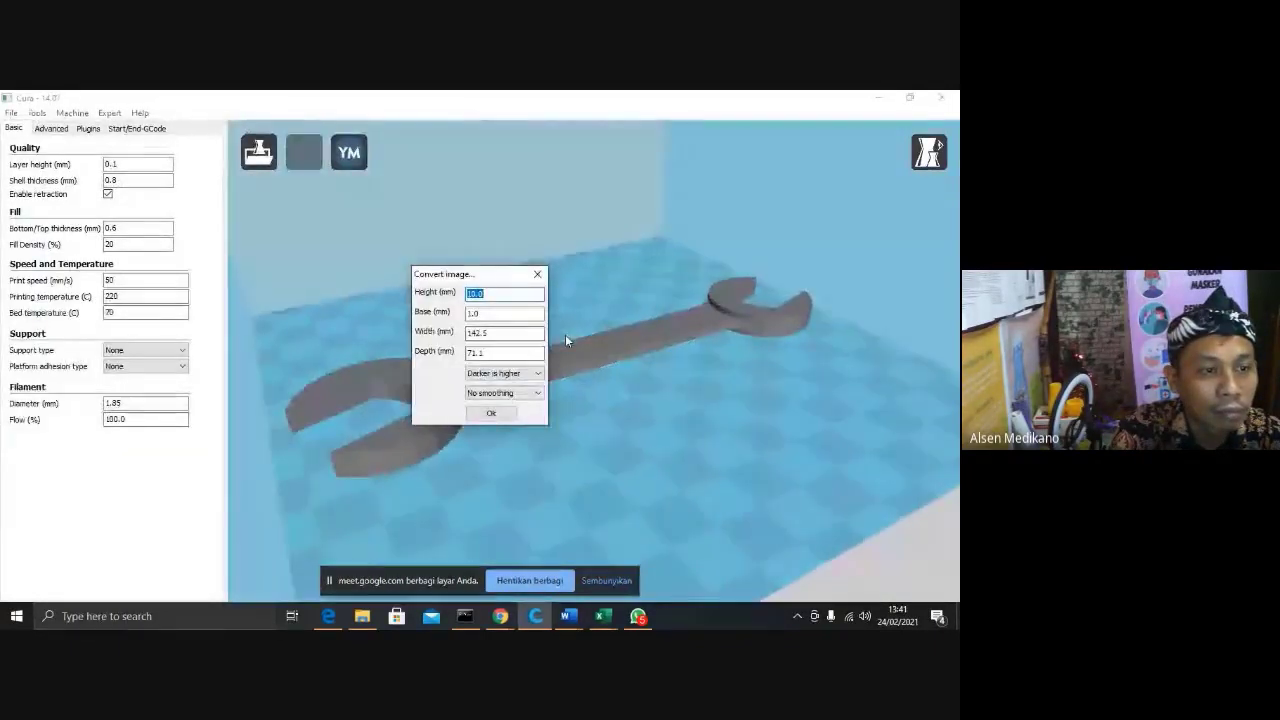
left_click(490, 412)
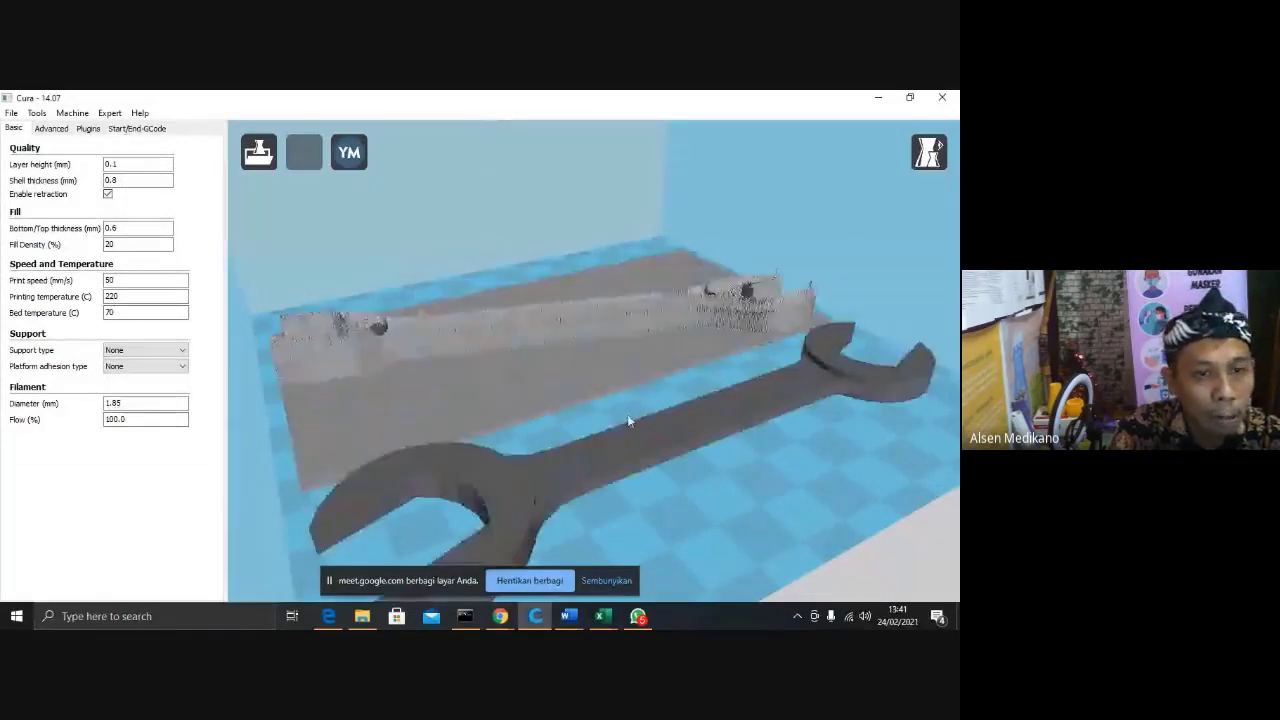
Delete the wrench model and the converted image model from the build platform.
left_click(627, 414)
scroll(627, 414, "down", 5)
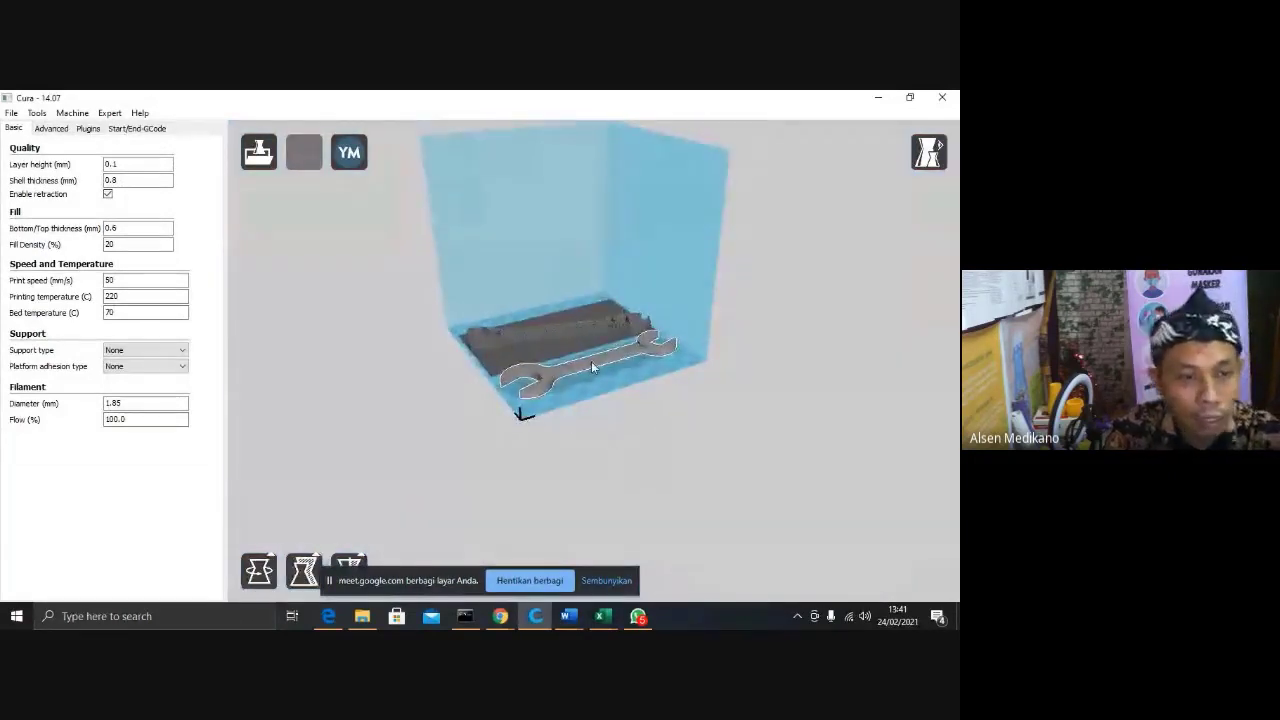
key("Delete")
left_click(568, 323)
key("Delete")
Look for another loadable 3D model in folder 1 of 0_LSP2021-MODUL1, checking the CATIAPART > ENGINE subfolder.
left_click(259, 152)
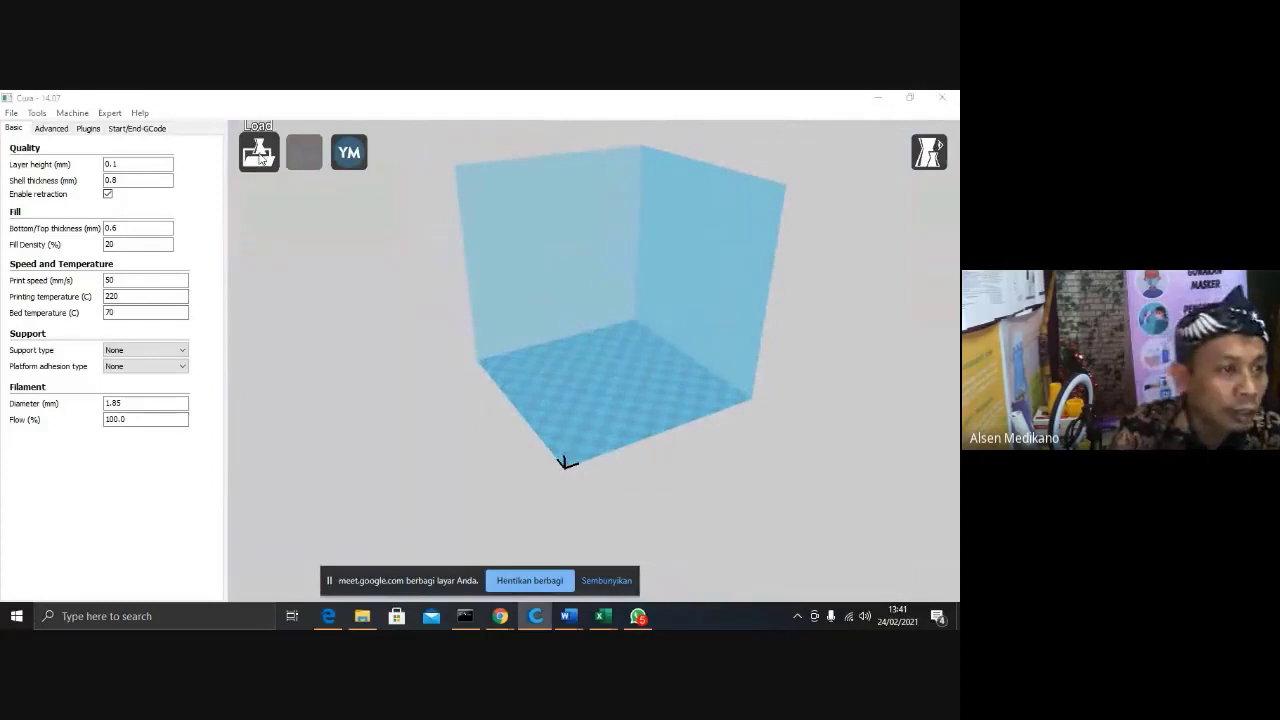
left_click(116, 155)
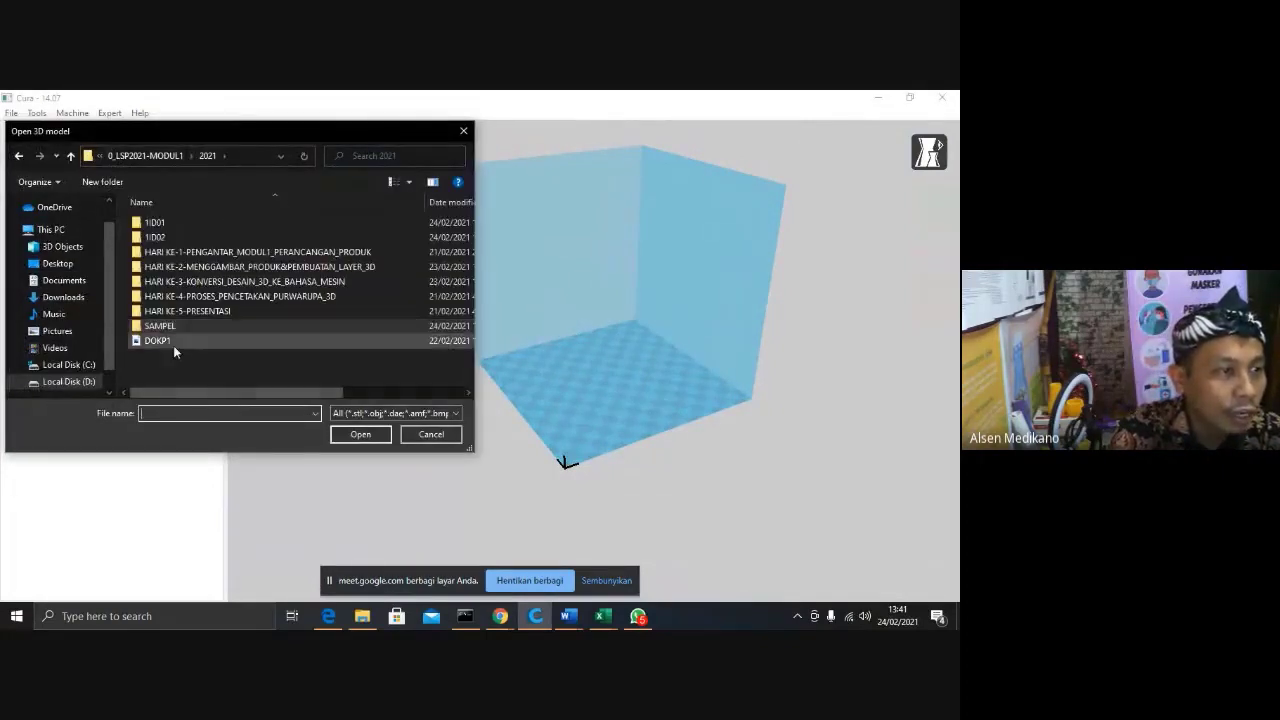
left_click(130, 158)
double_click(171, 230)
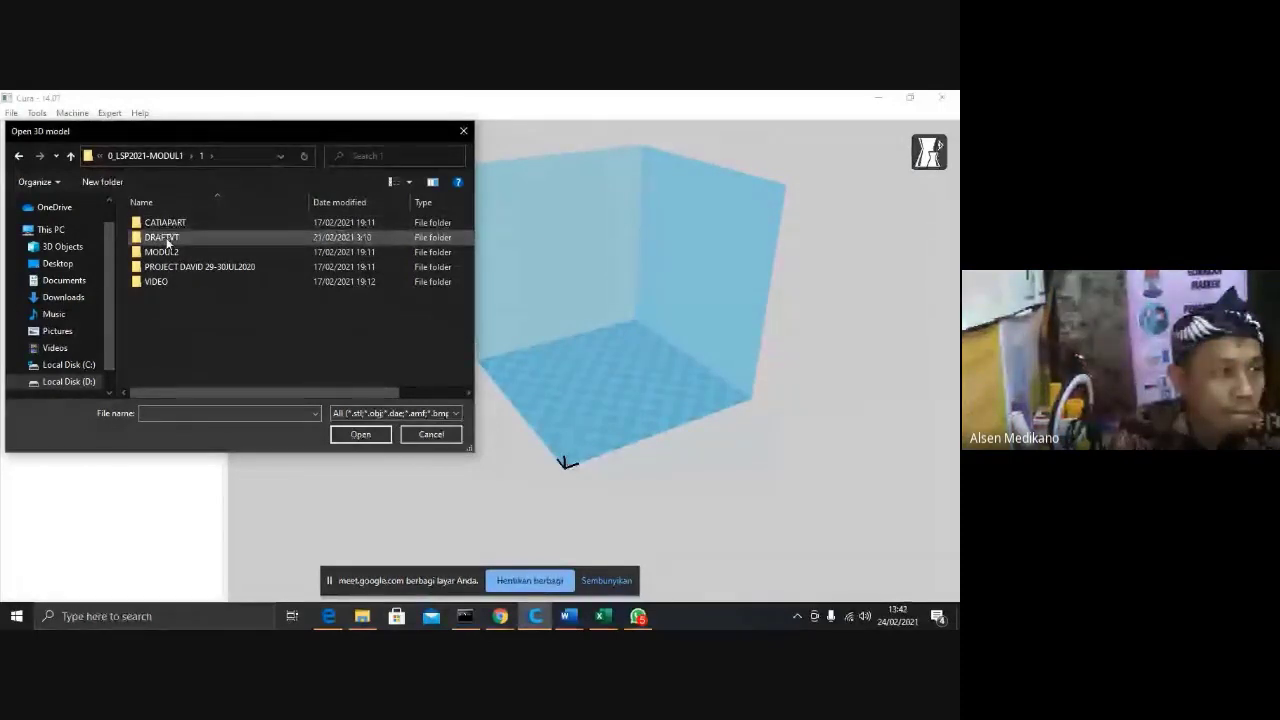
double_click(168, 225)
double_click(160, 223)
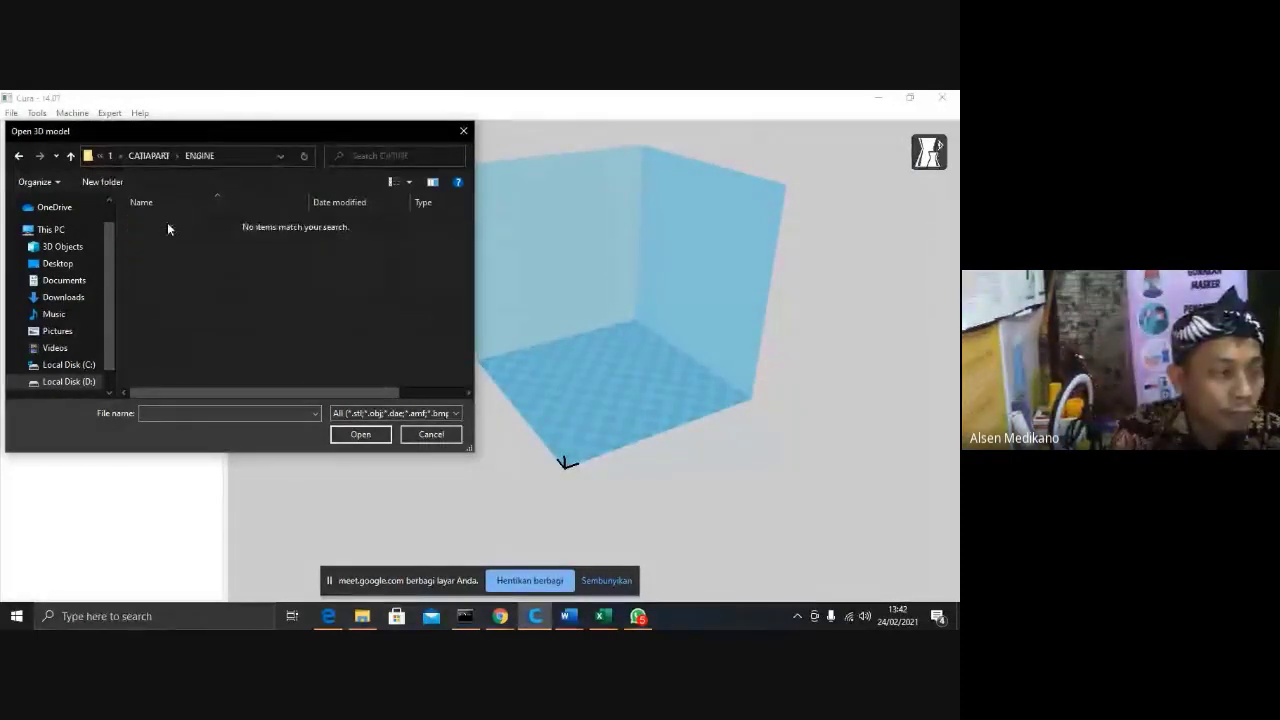
left_click(18, 156)
left_click(18, 156)
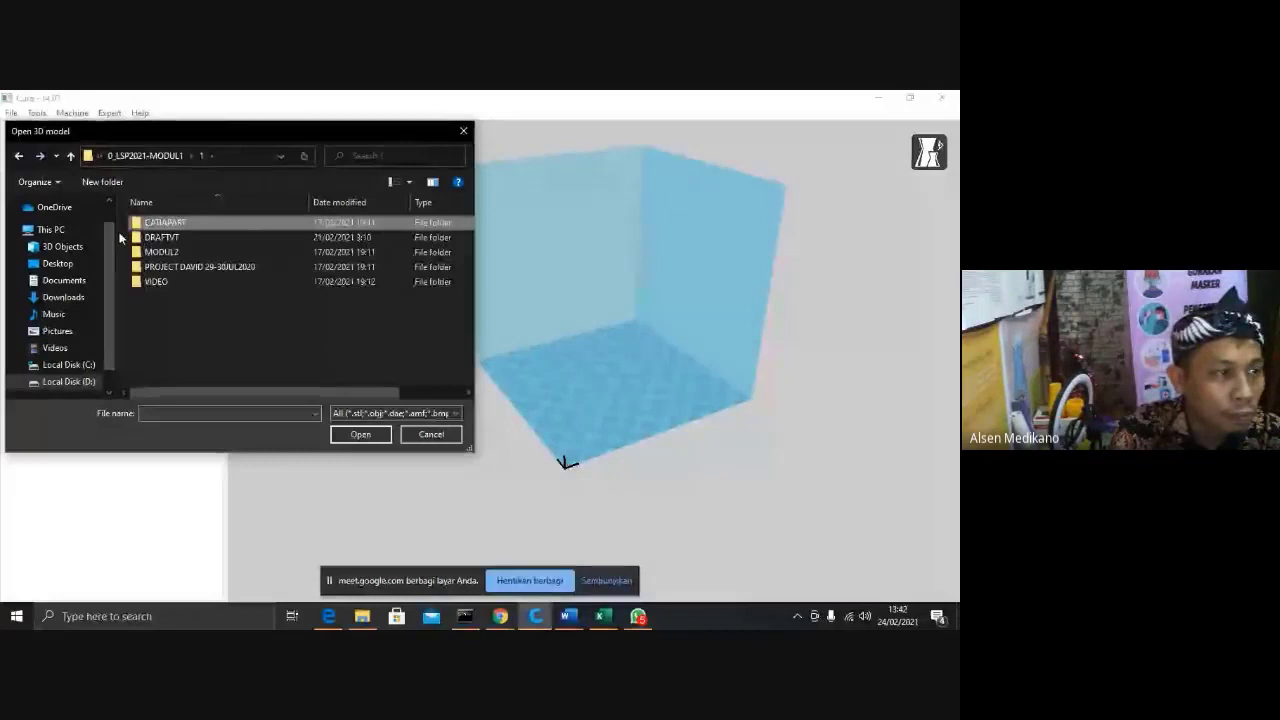
Look for another loadable 3D model in the DRAFTVT folder and in the HARI KE-3 and HARI KE-4 folders under 2021.
left_click(174, 241)
double_click(174, 241)
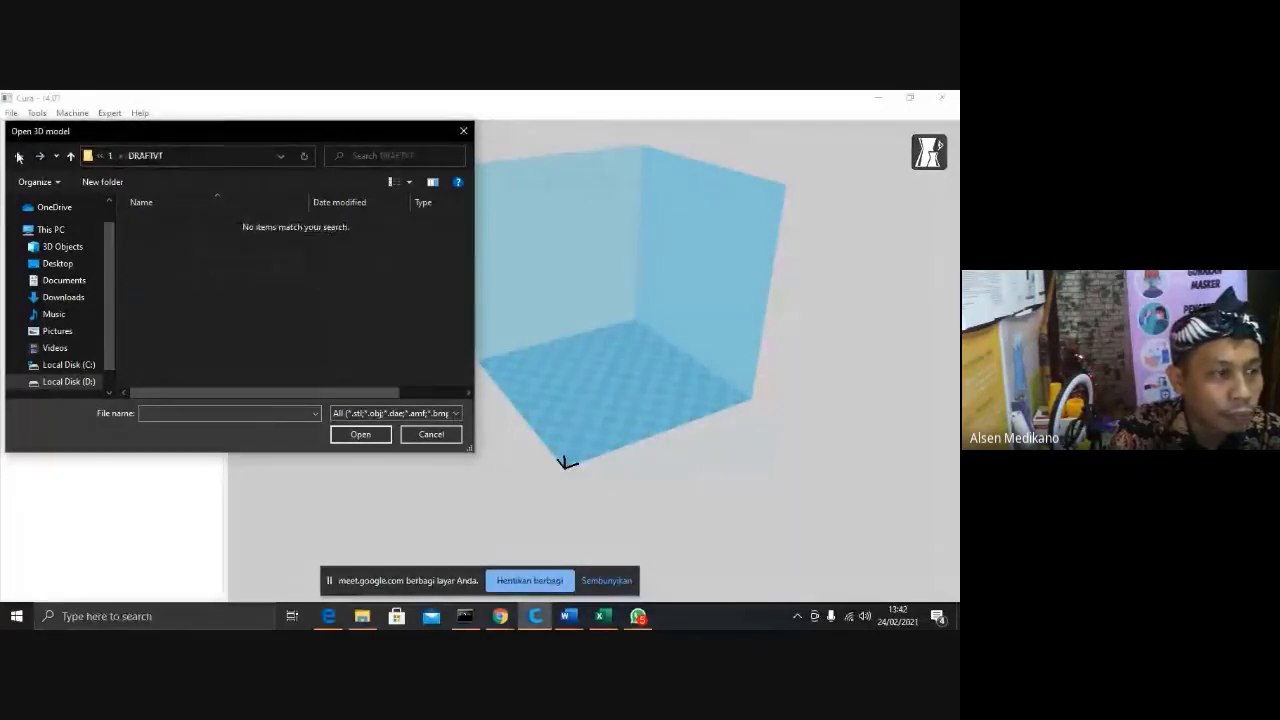
left_click(18, 156)
left_click(18, 156)
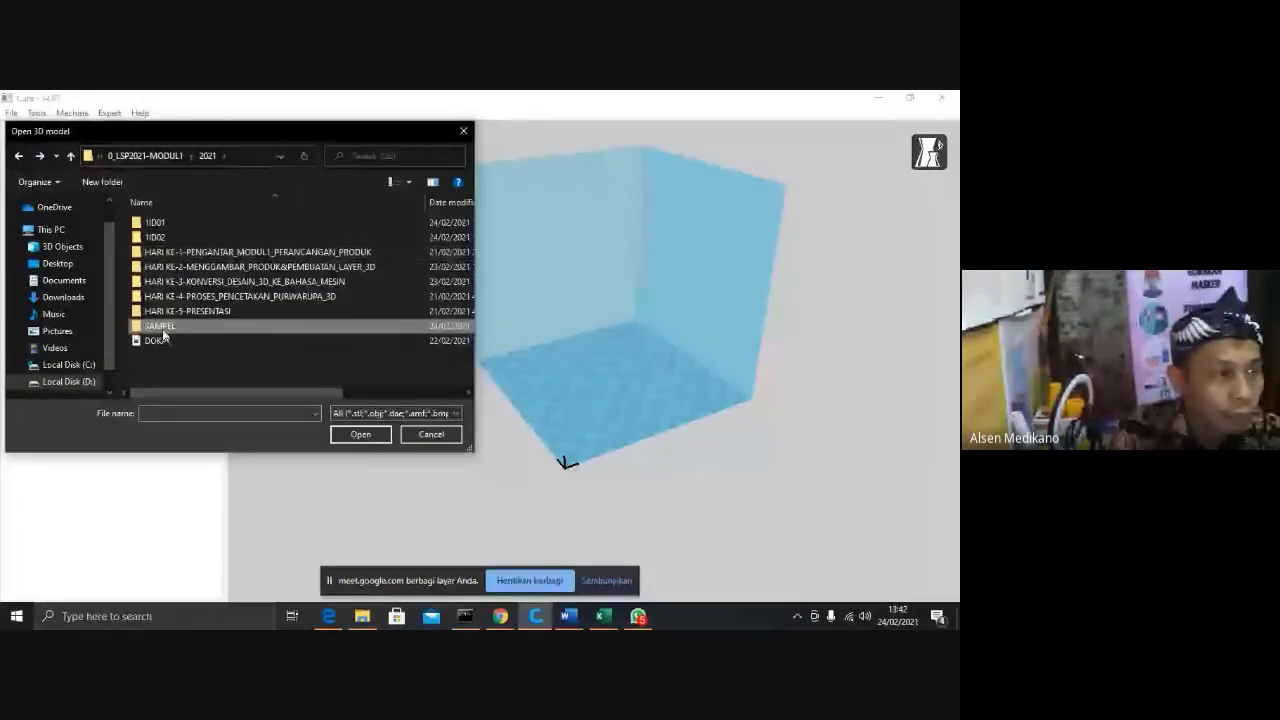
left_click(187, 294)
left_click(186, 288)
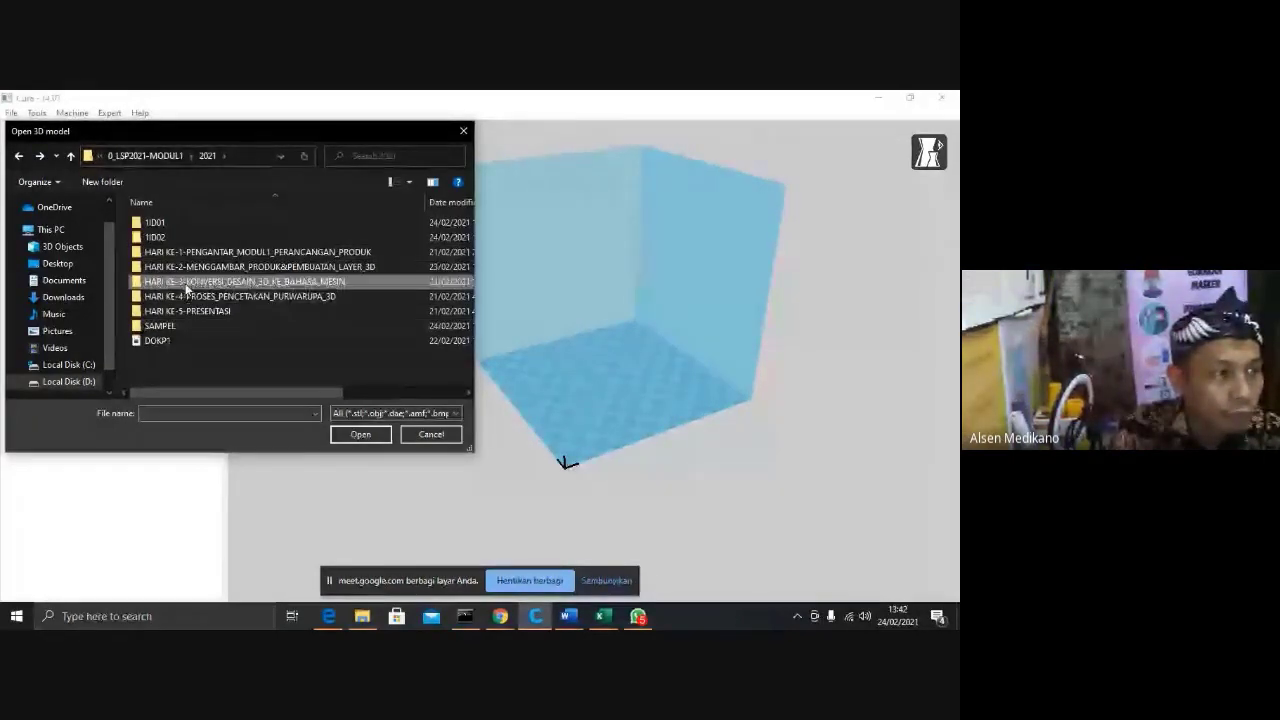
double_click(186, 288)
key("BackSpace")
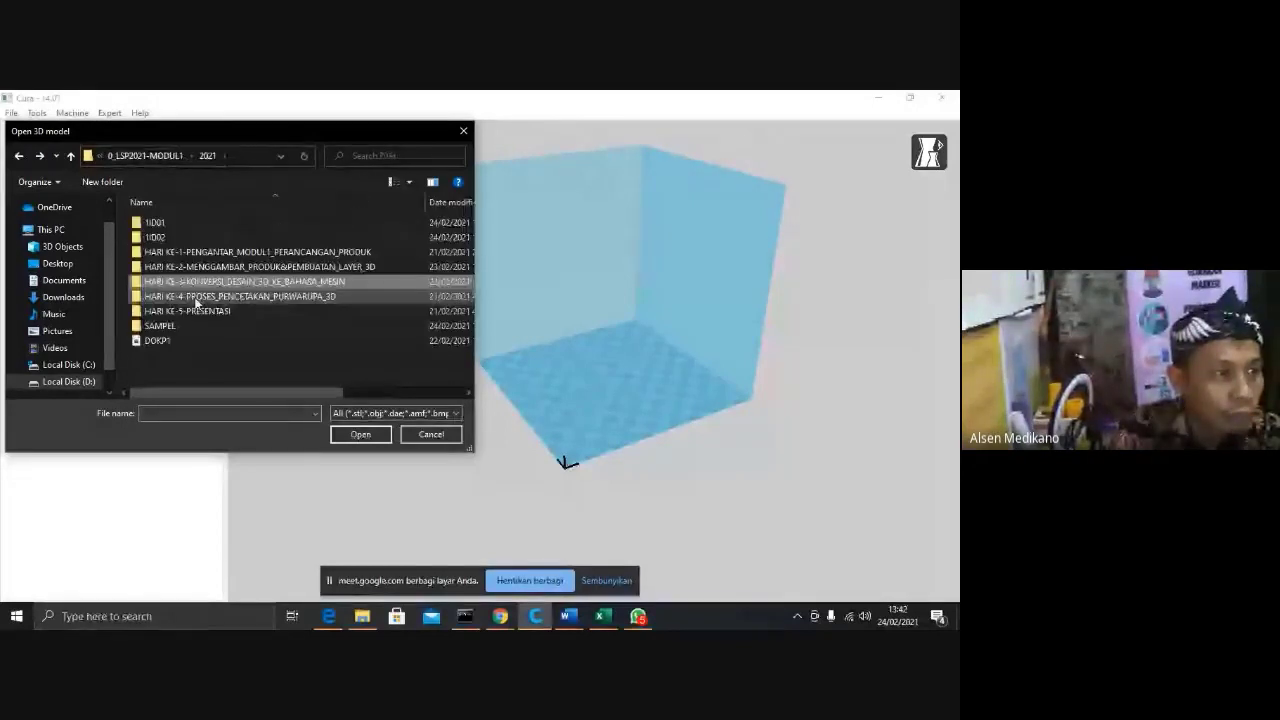
left_click(196, 297)
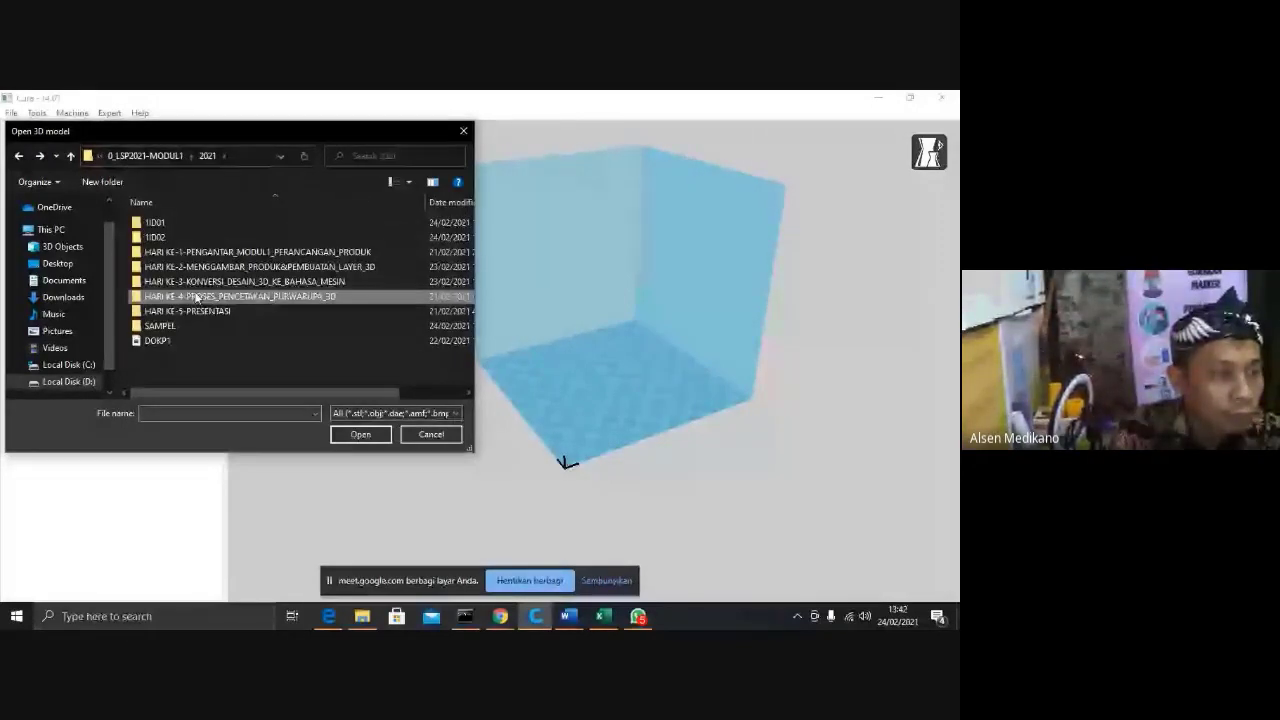
double_click(196, 297)
Check the CURA and CATIA folders under Master > Sample, and load the first model from the THINKERCAD folder.
double_click(155, 222)
double_click(155, 222)
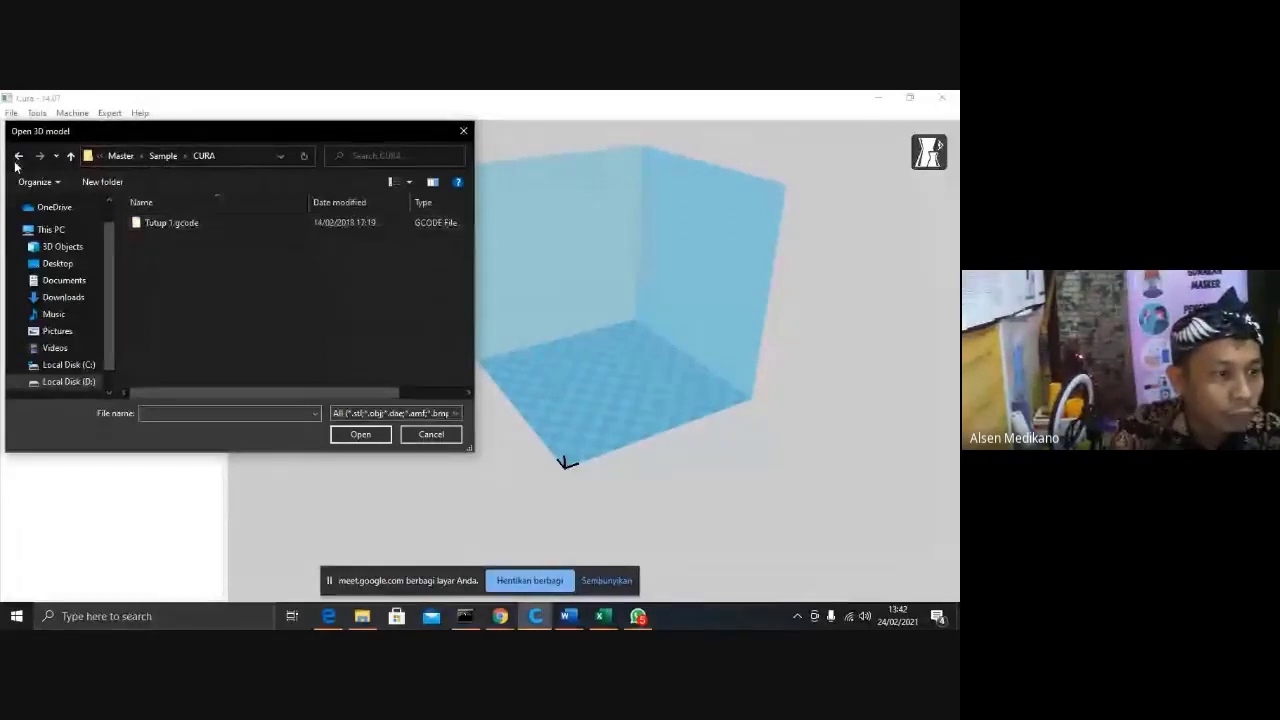
left_click(18, 156)
double_click(168, 224)
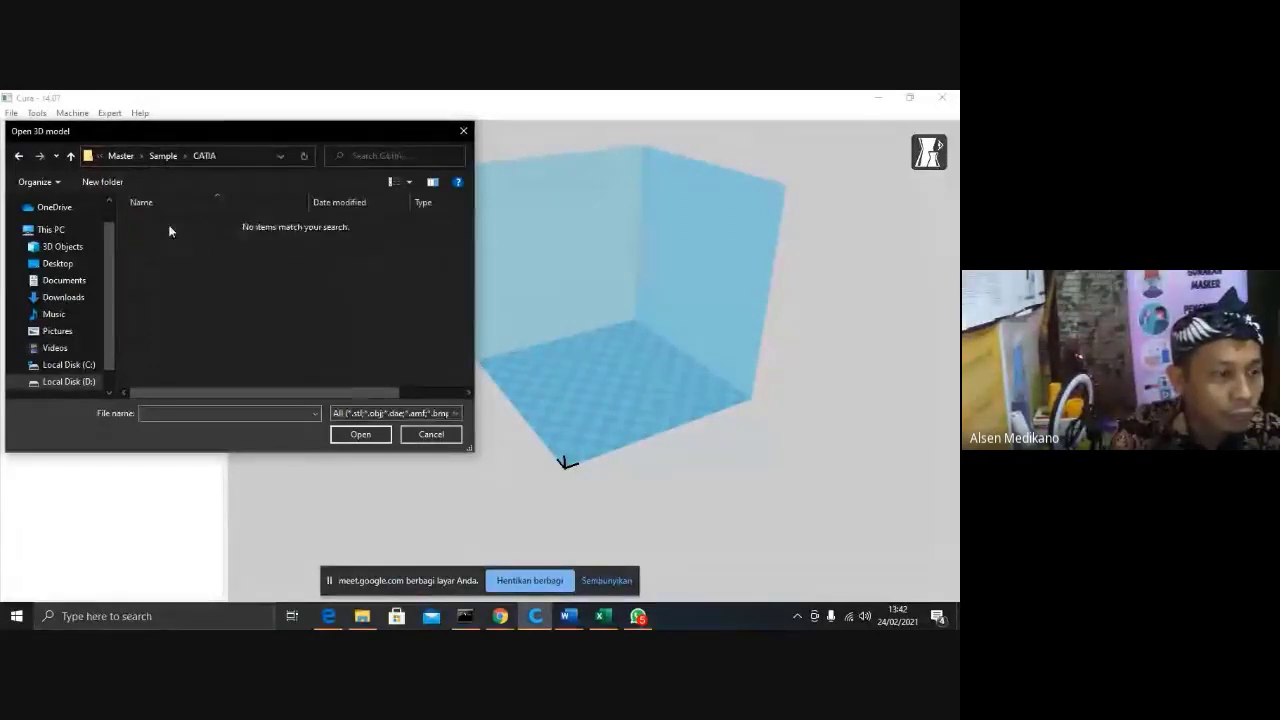
left_click(314, 414)
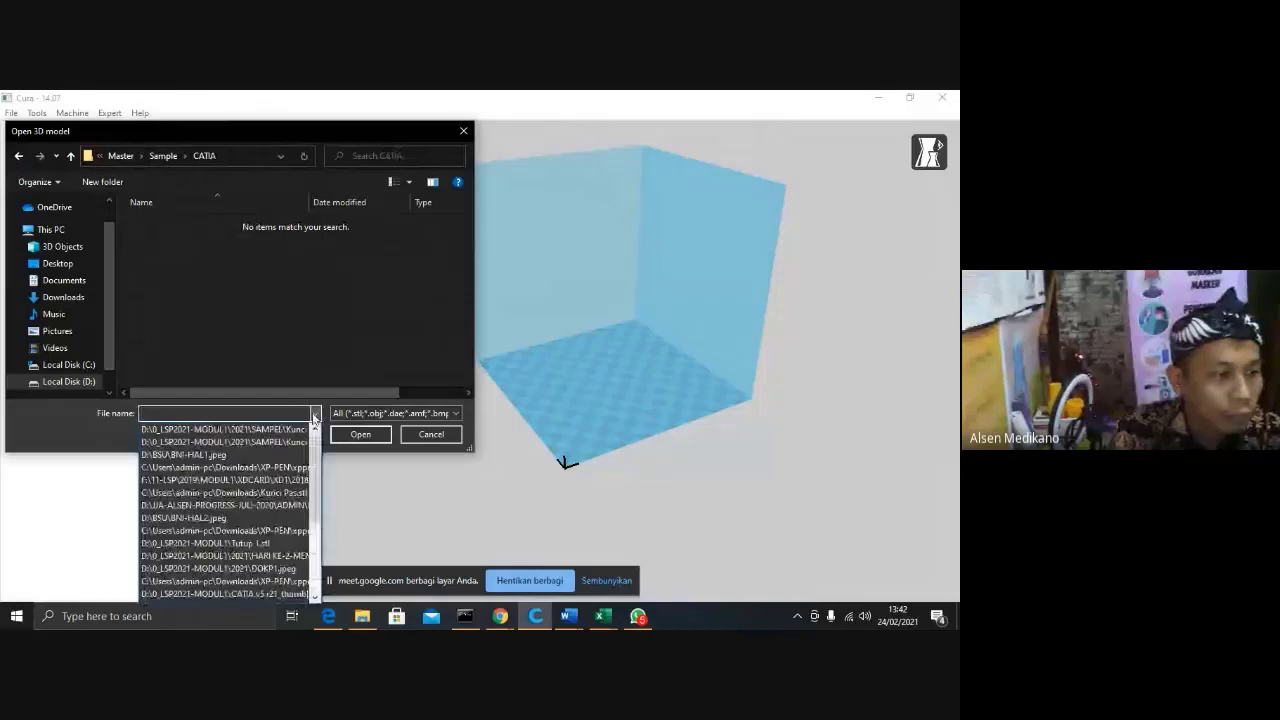
scroll(272, 582, "down", 5)
left_click(30, 158)
left_click(23, 158)
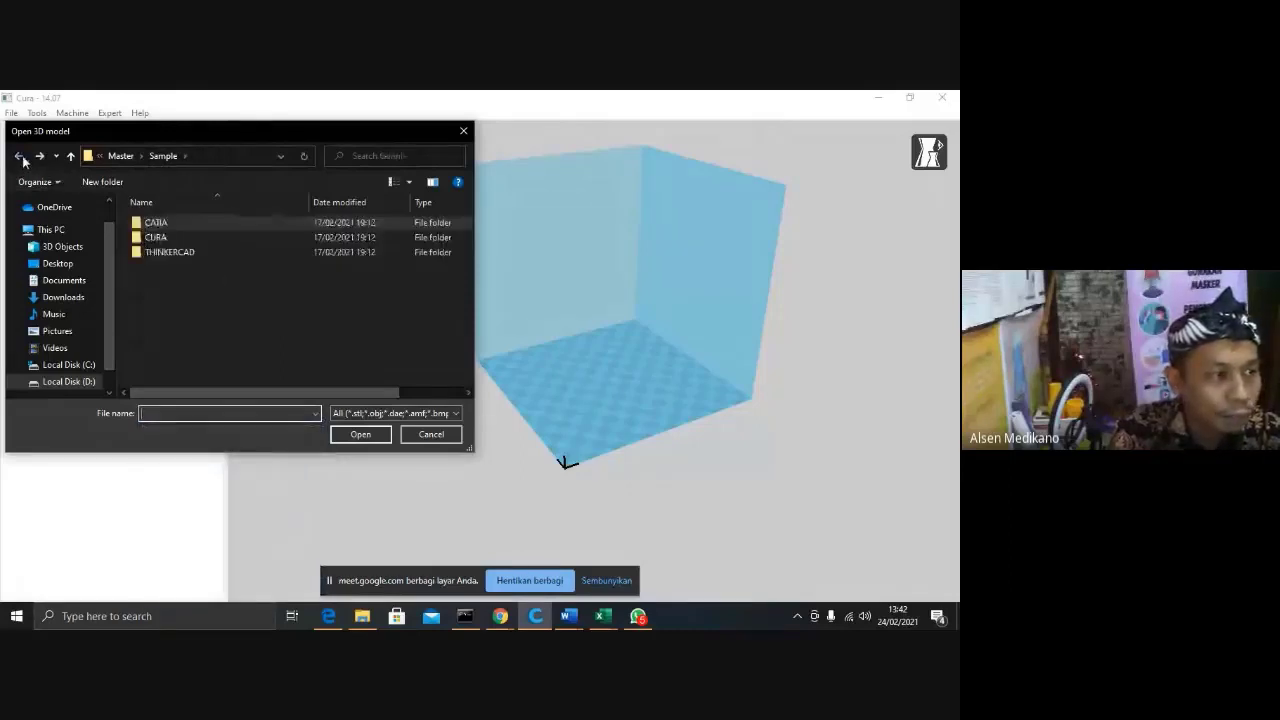
double_click(171, 253)
double_click(168, 228)
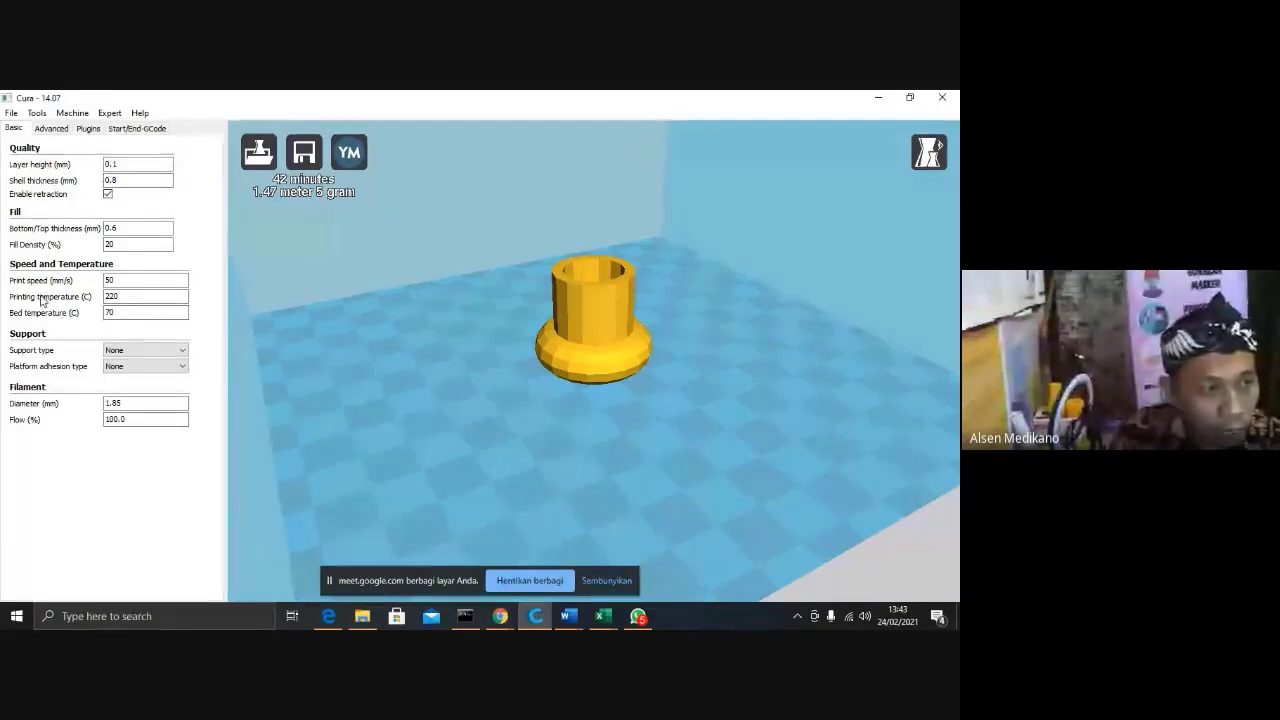
Set the filament diameter to 1.75 mm.
left_click(140, 403)
key("BackSpace")
key("BackSpace")
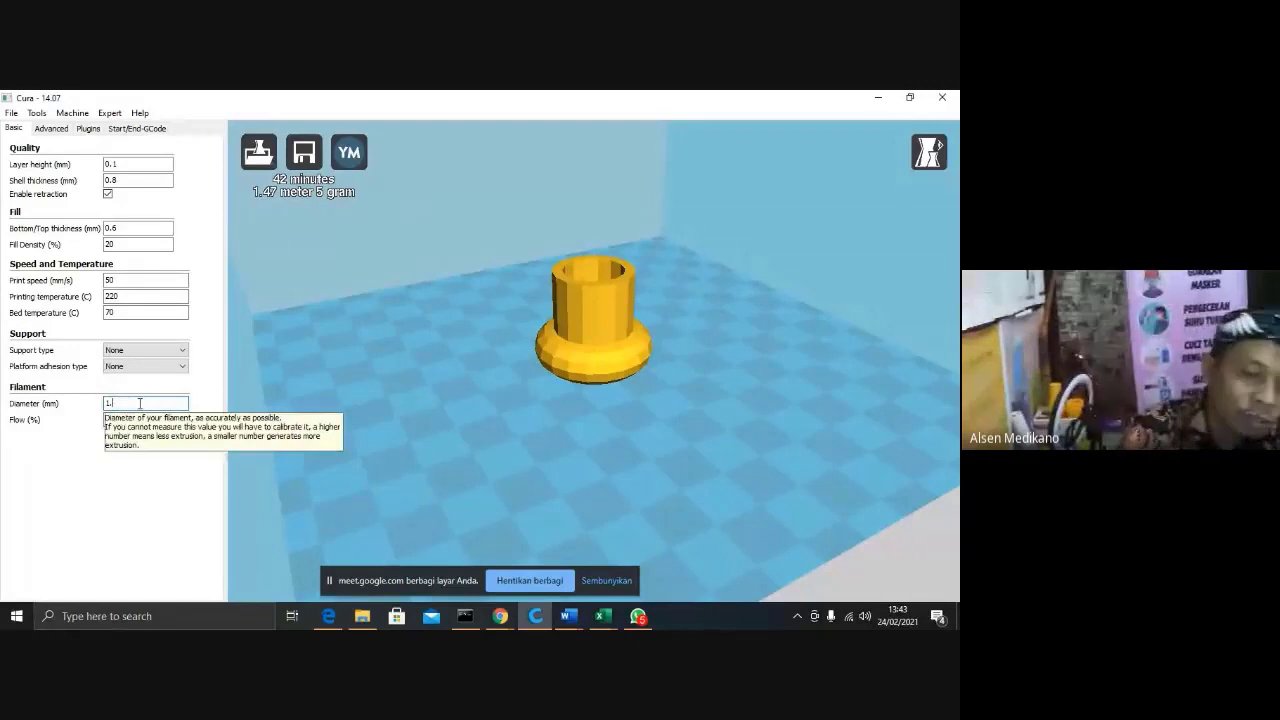
type("75")
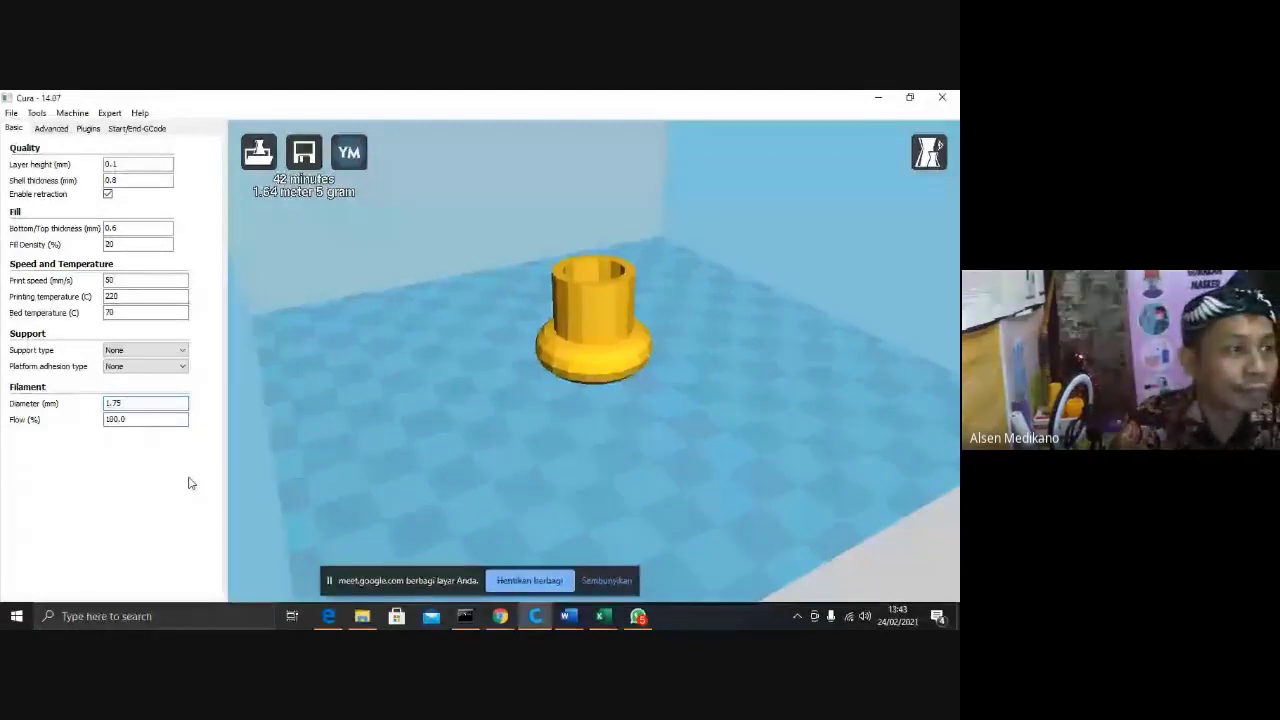
Review the maximum width, depth and height in the Anet A3S-2 machine settings, and close them without making changes.
left_click(72, 113)
left_click(100, 164)
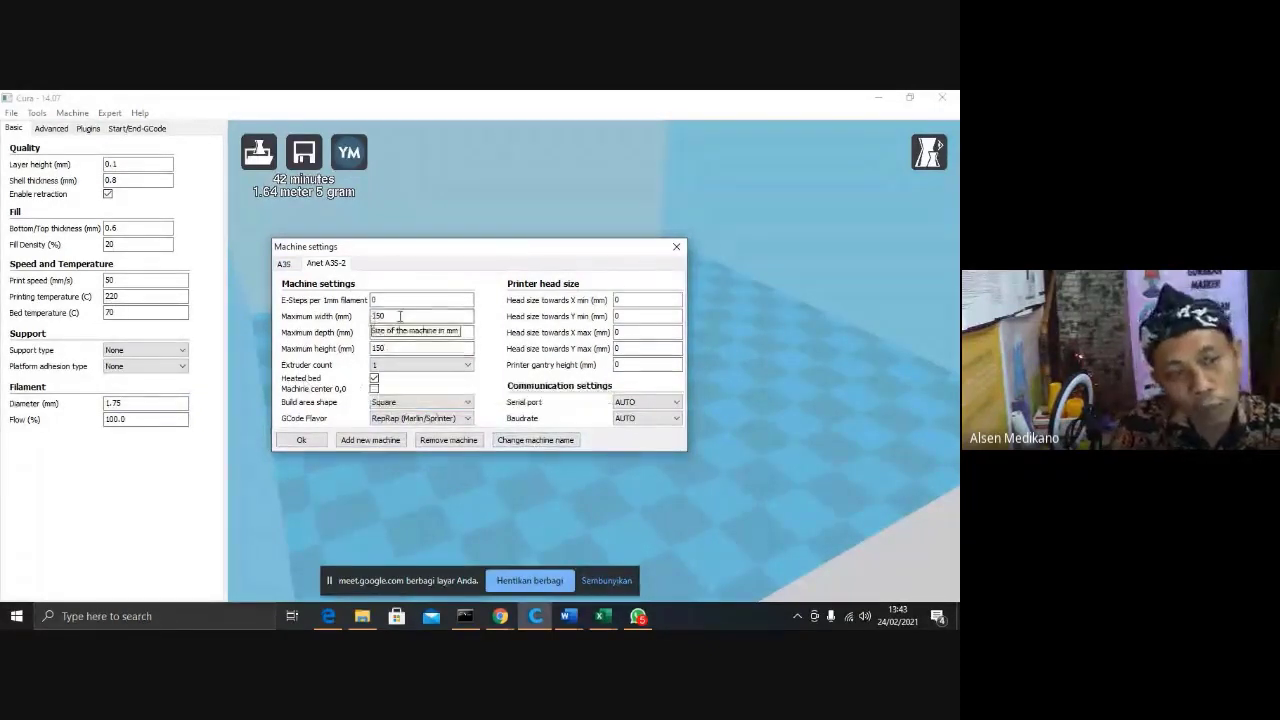
left_click(394, 350)
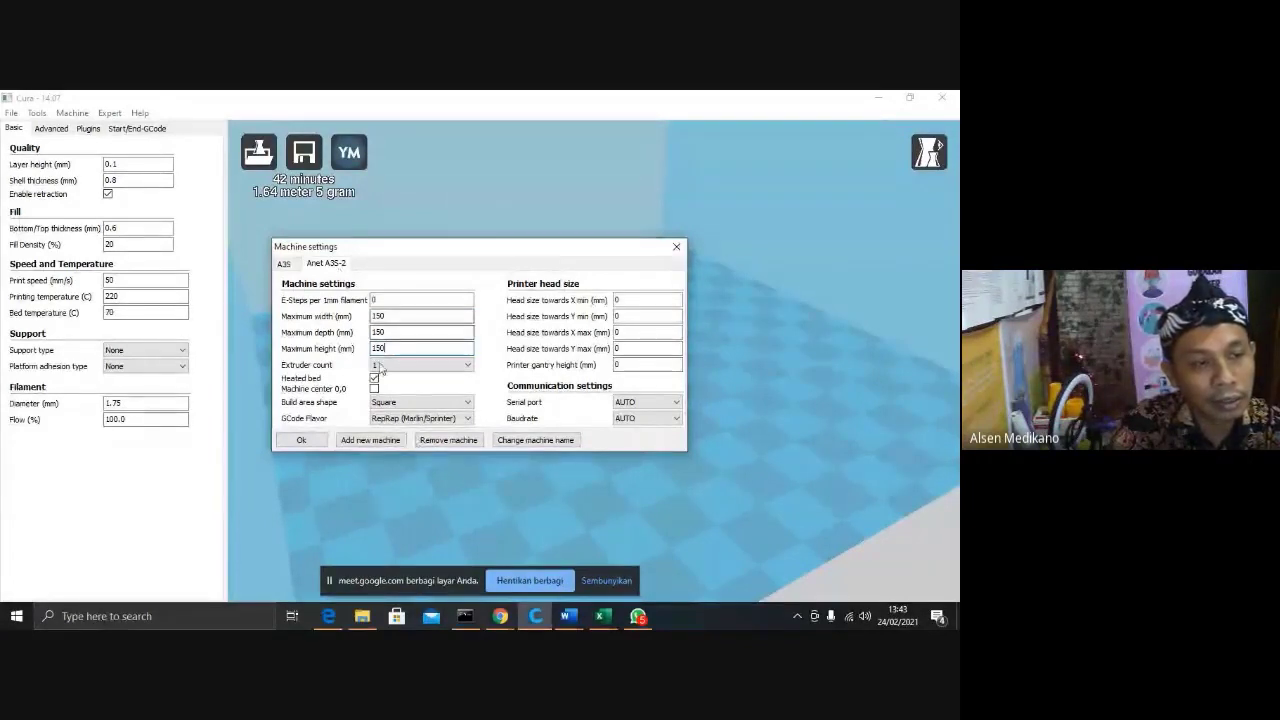
left_click(390, 316)
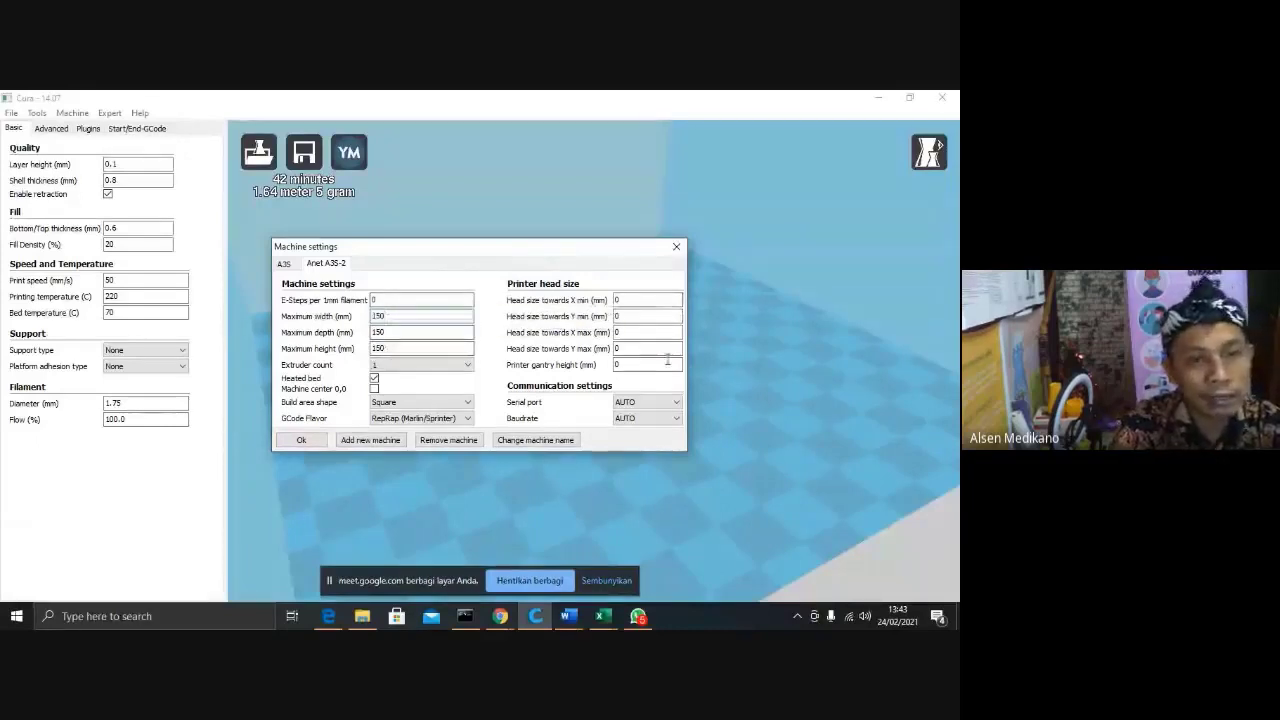
left_click(677, 248)
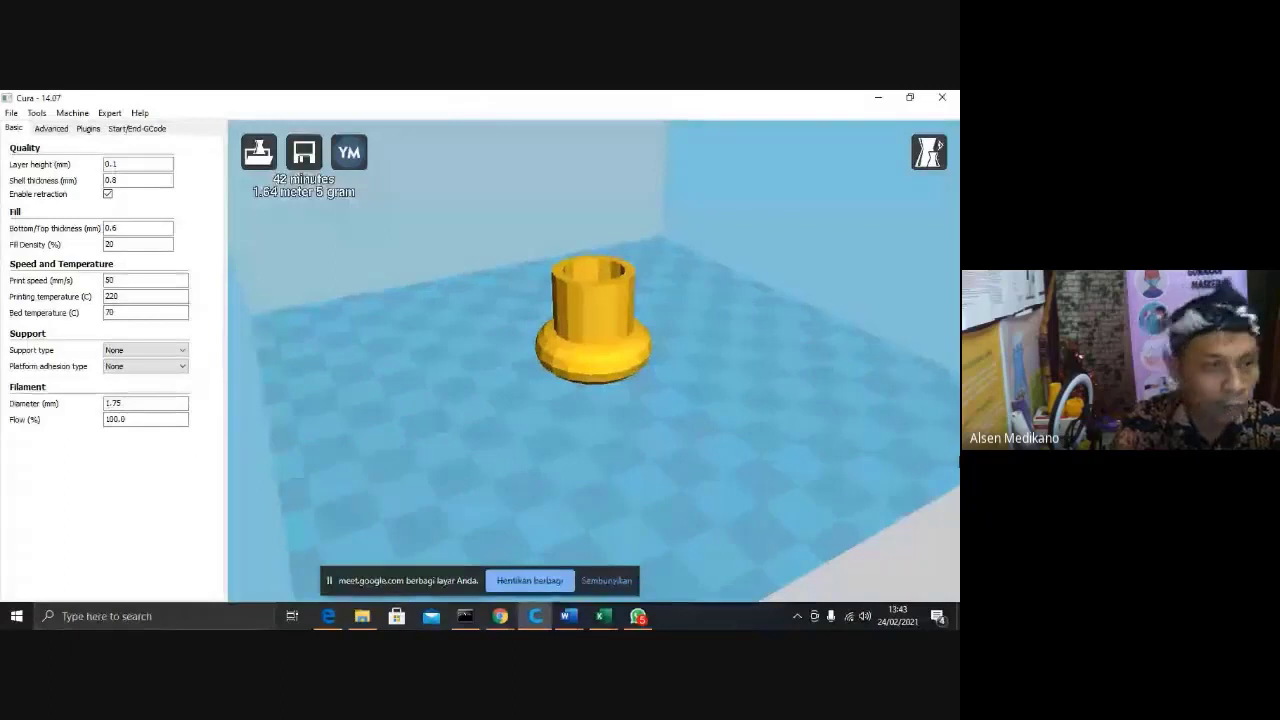
Select the loaded model and try layer heights of 0.3 mm and 0.5 mm.
scroll(753, 345, "down", 5)
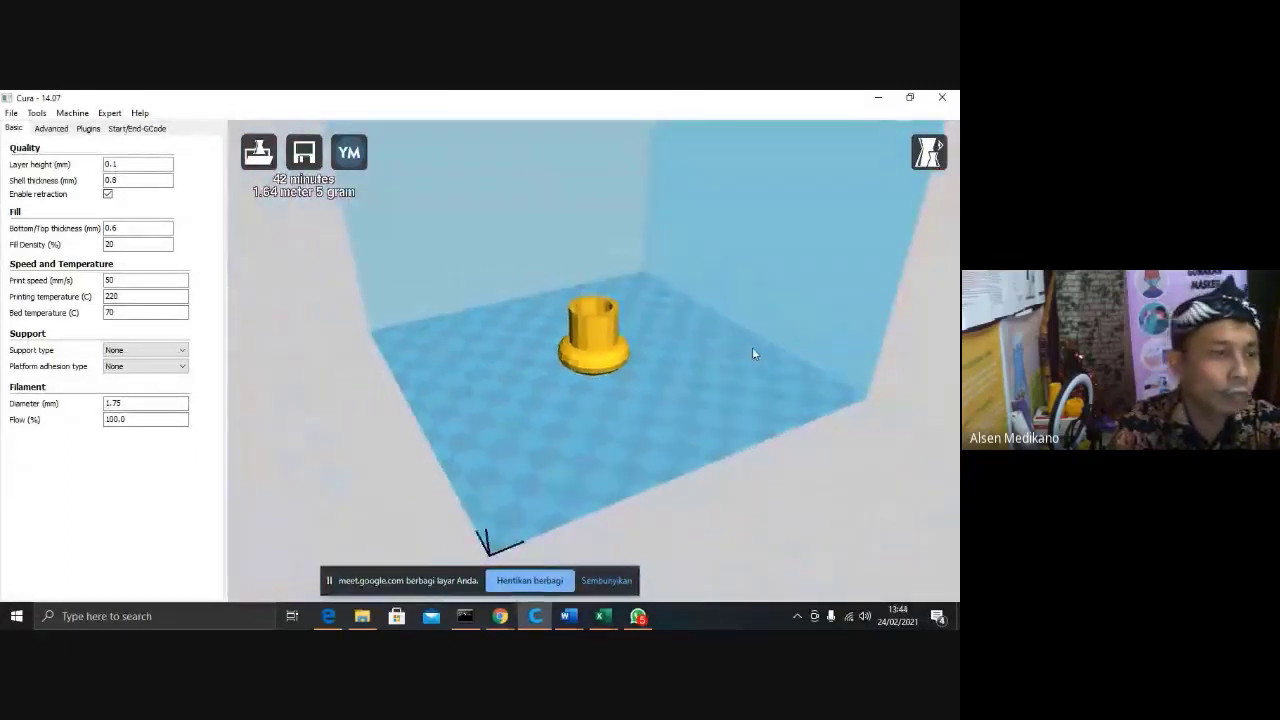
left_click(594, 335)
scroll(594, 335, "up", 6)
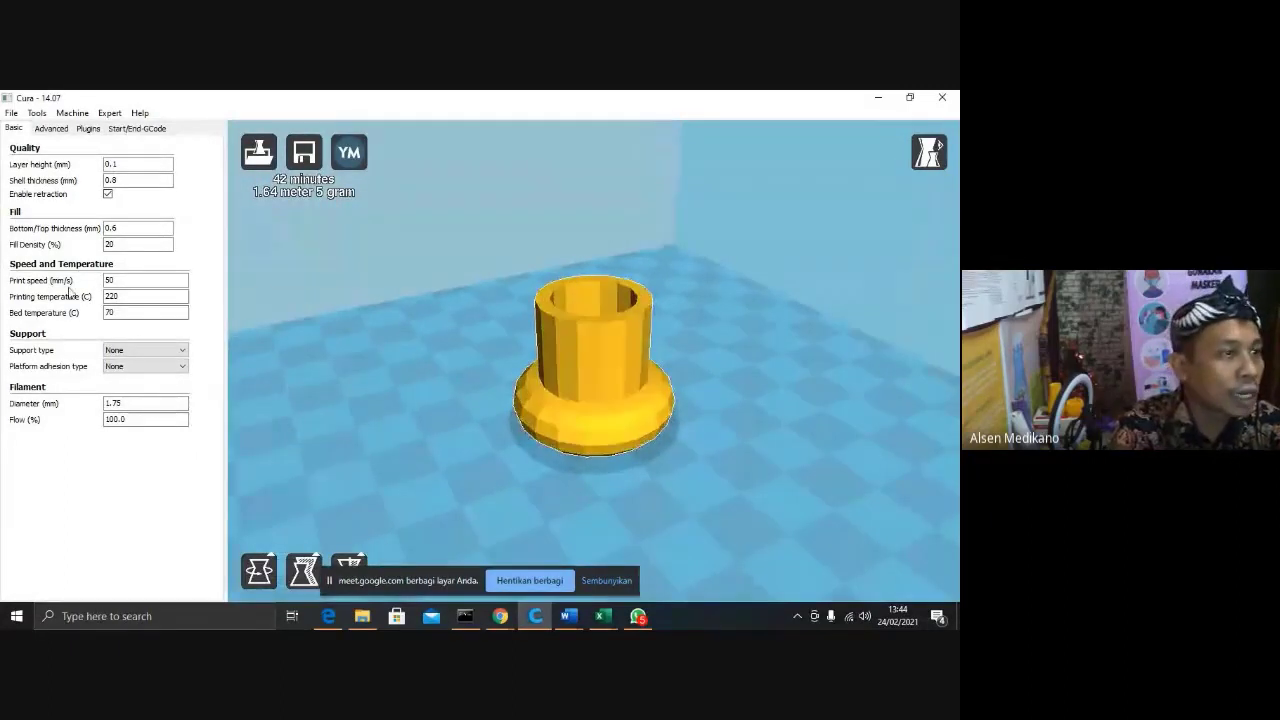
left_click(147, 166)
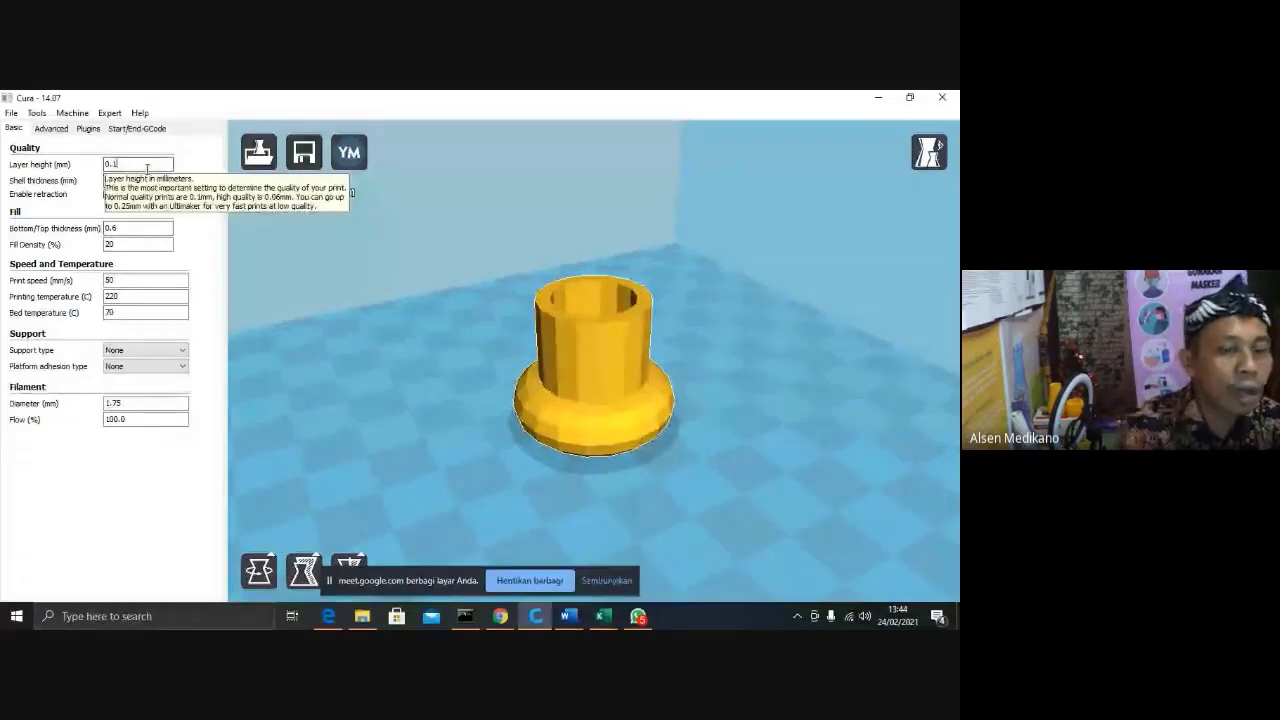
key("BackSpace")
type("3")
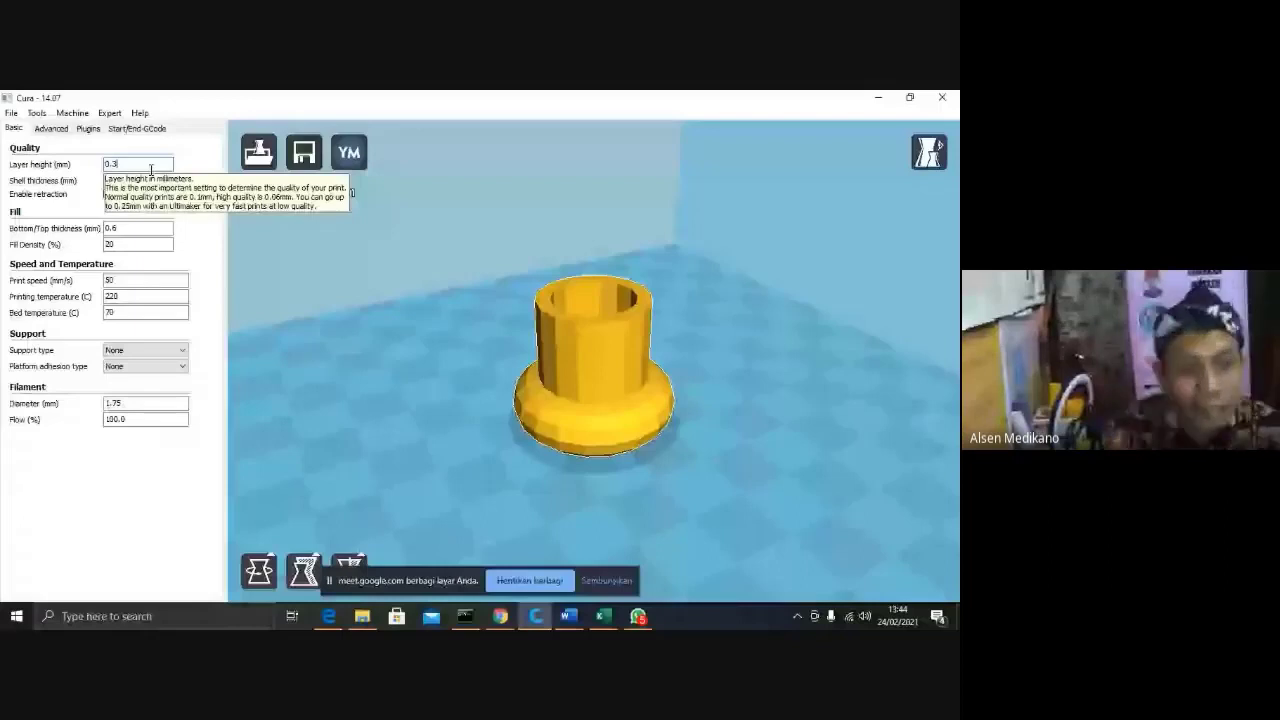
key("BackSpace")
type("5")
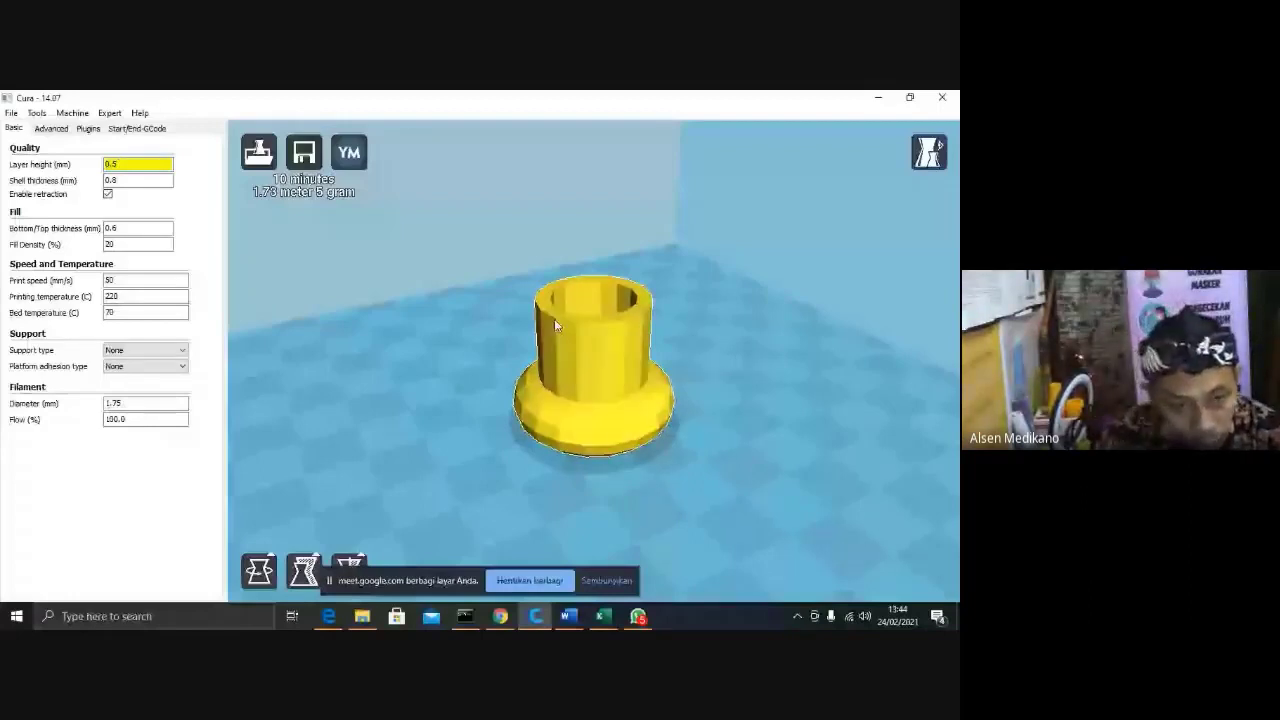
Compare layer heights of 0.1, 0.5 and 0.06 mm on the model in the Layers view.
key("BackSpace")
type("1")
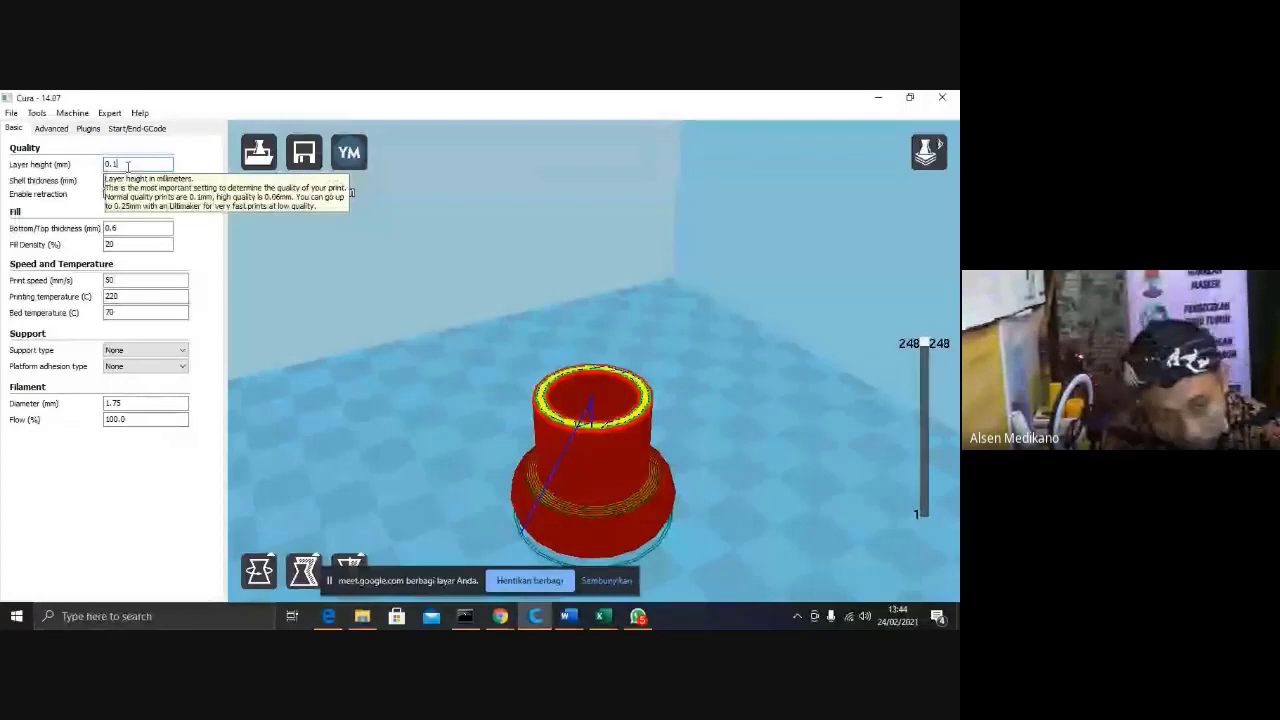
key("BackSpace")
key("BackSpace")
key("BackSpace")
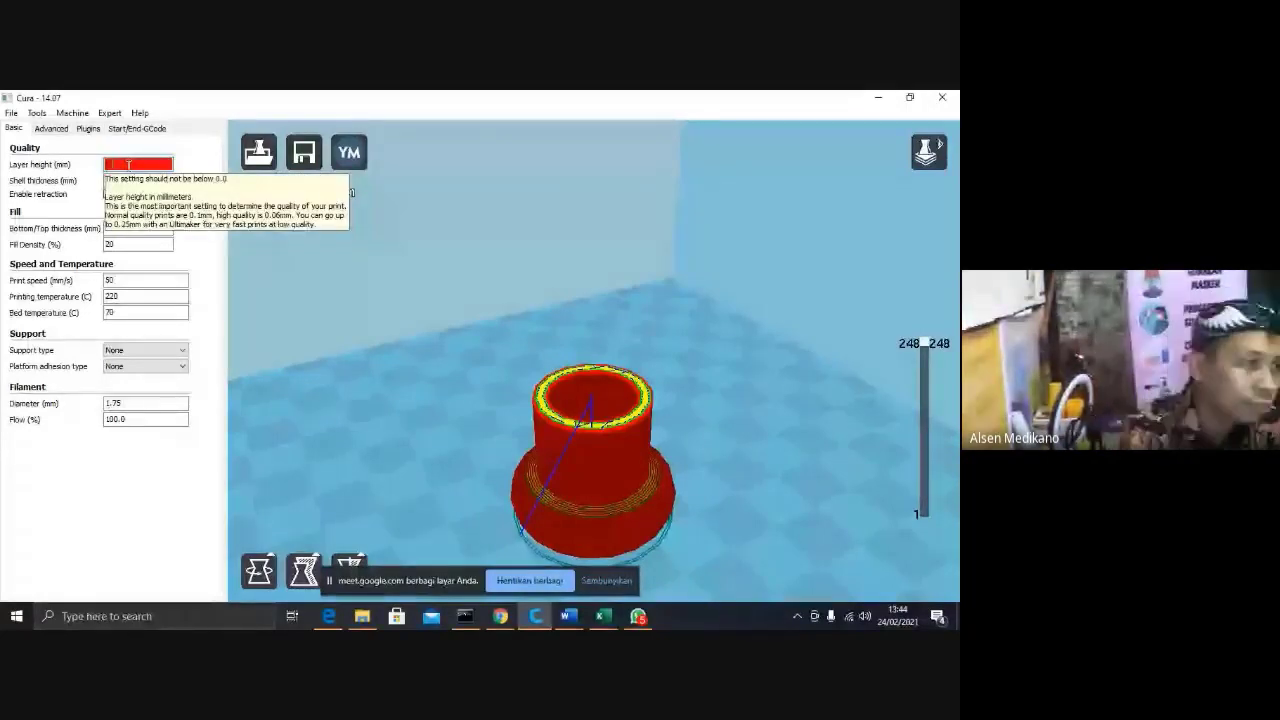
type("0.5")
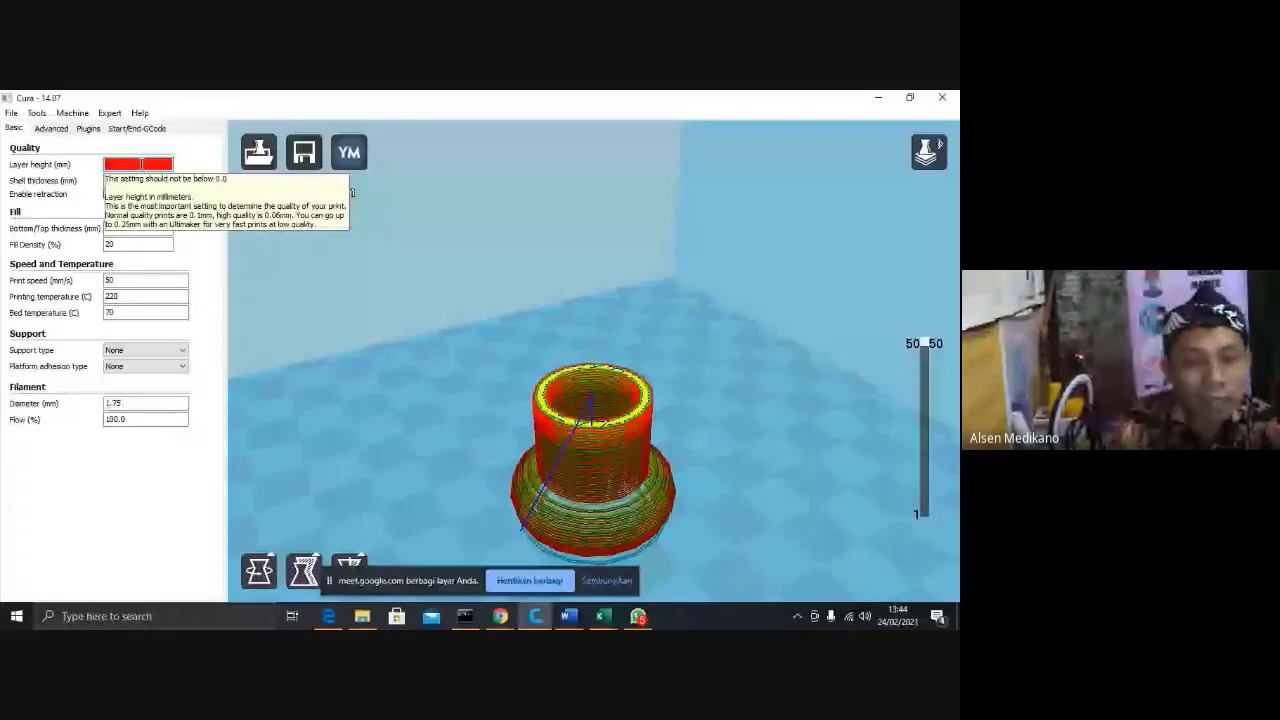
type("0.06")
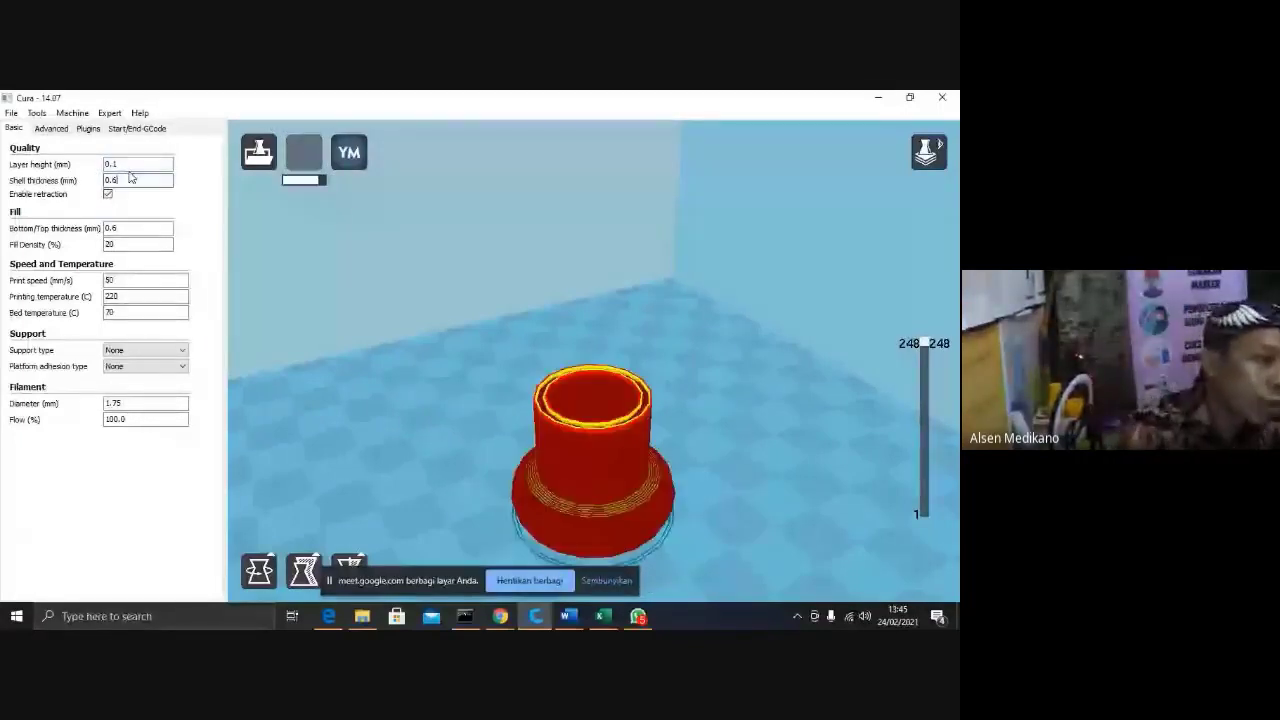
Set the layer height to 0.2 mm and the shell thickness to 0.4 mm.
left_click(135, 164)
key("BackSpace")
type("2")
left_click(135, 180)
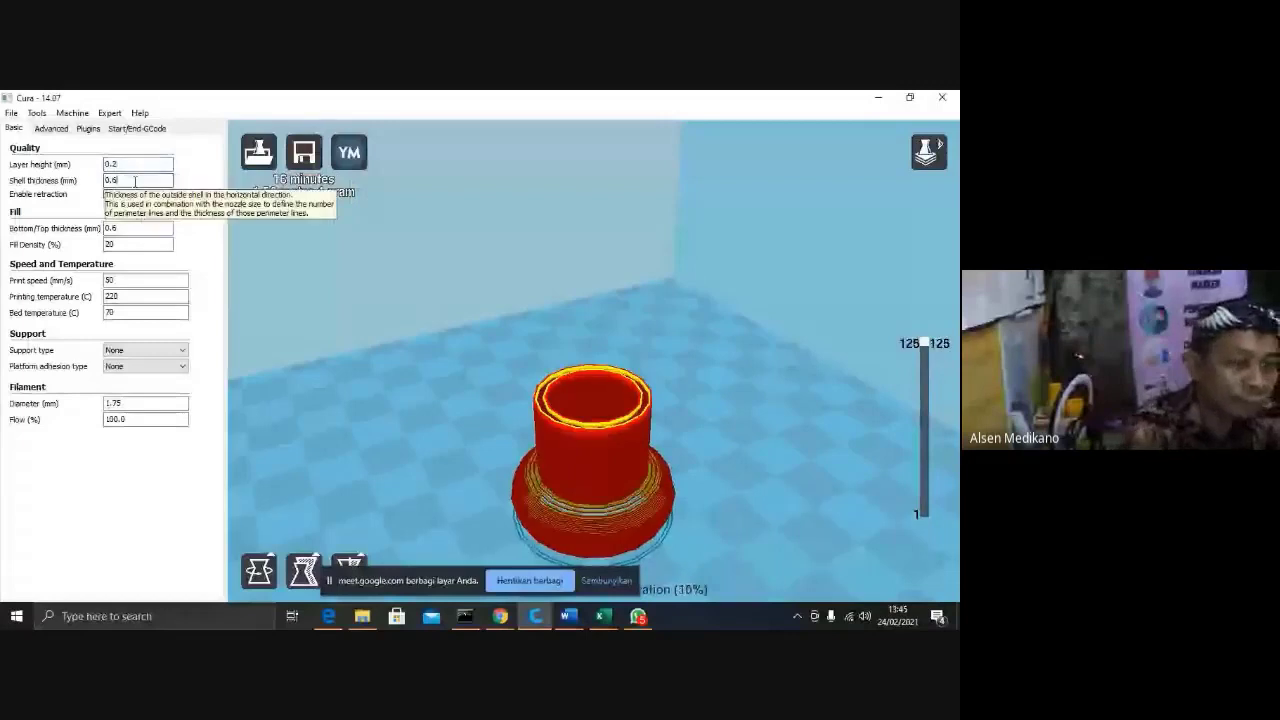
type("4")
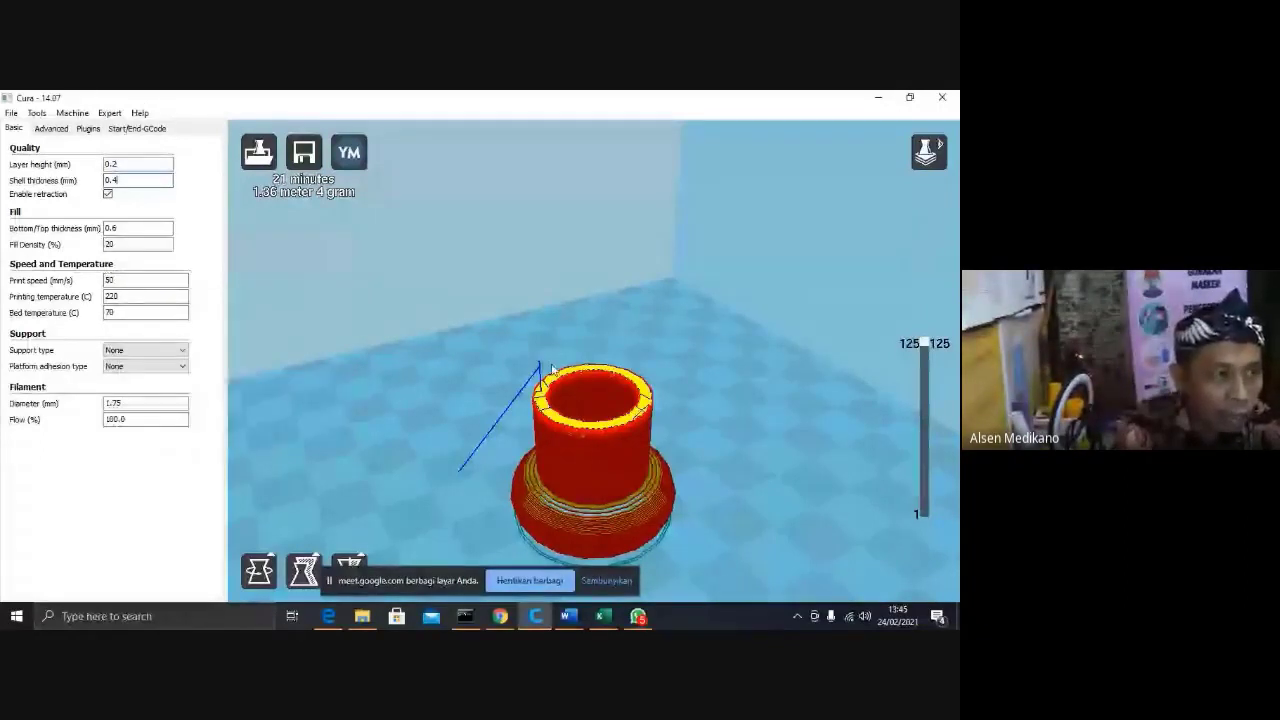
Set the bottom/top thickness to 0.5 mm.
left_click(138, 229)
key("BackSpace")
type("5")
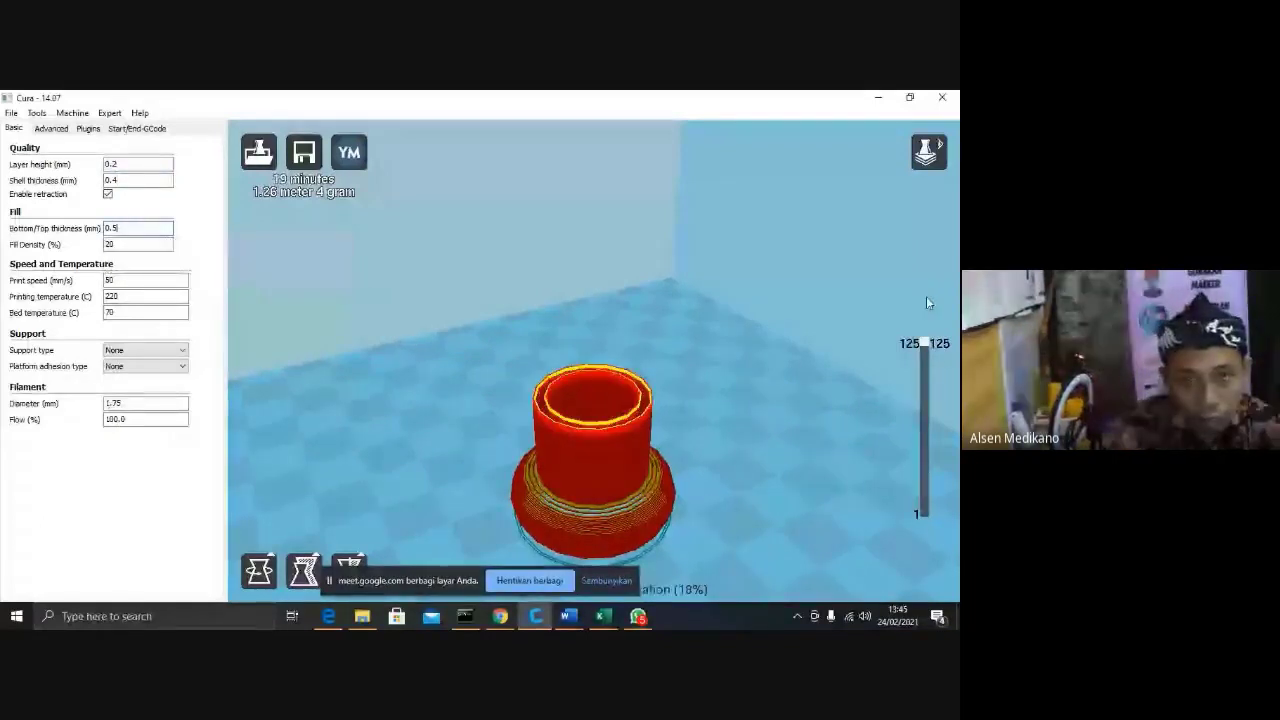
View the model in Transparent mode and return to the Layers view.
left_click(928, 152)
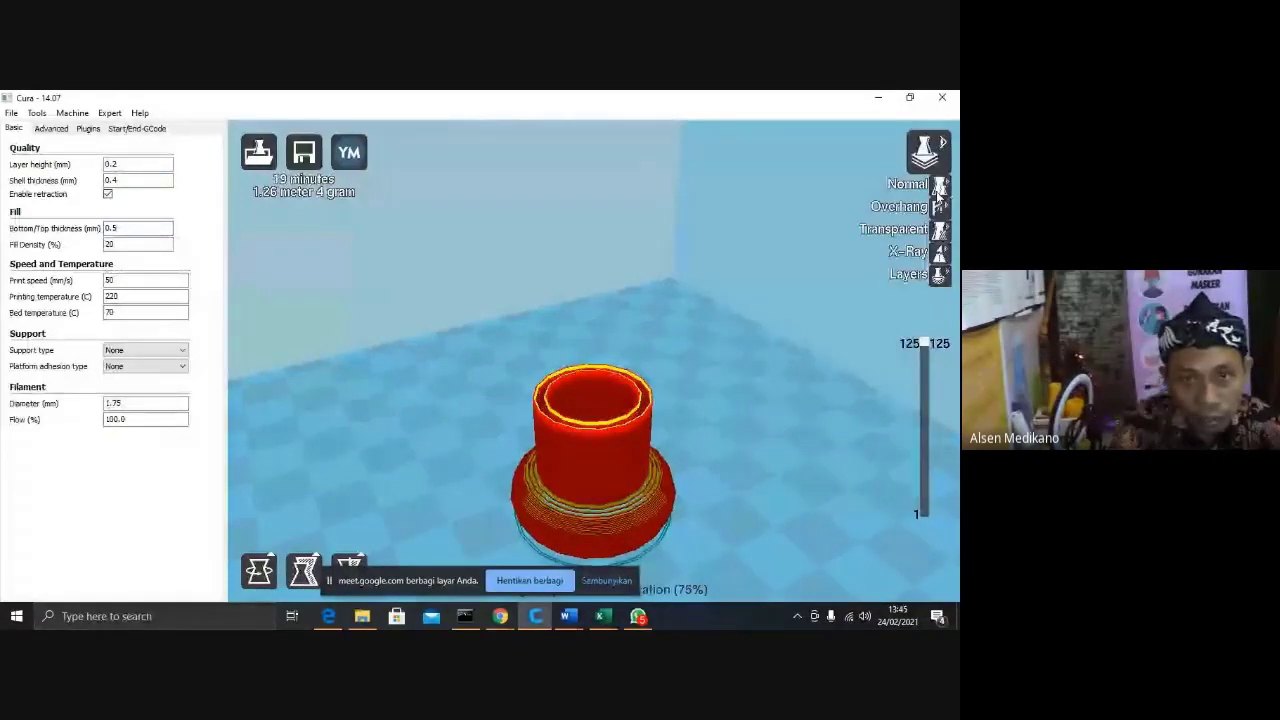
left_click(938, 206)
left_click(930, 237)
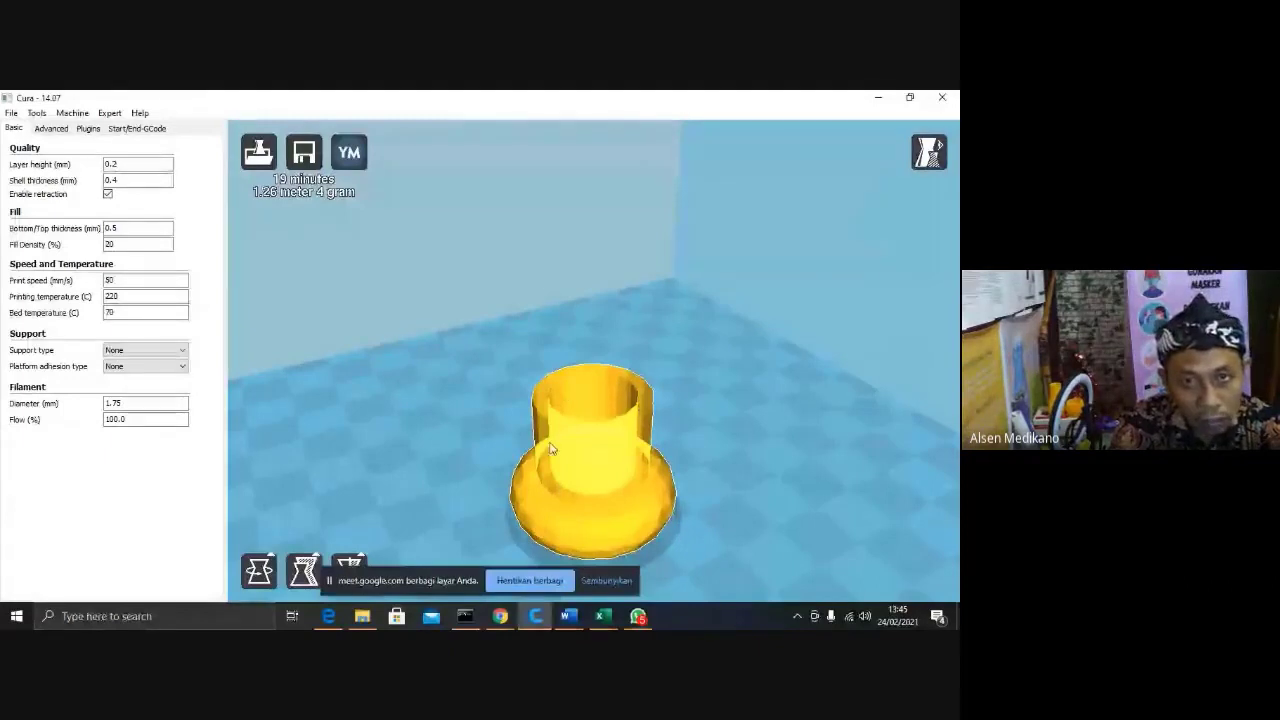
left_click(928, 152)
left_click(937, 285)
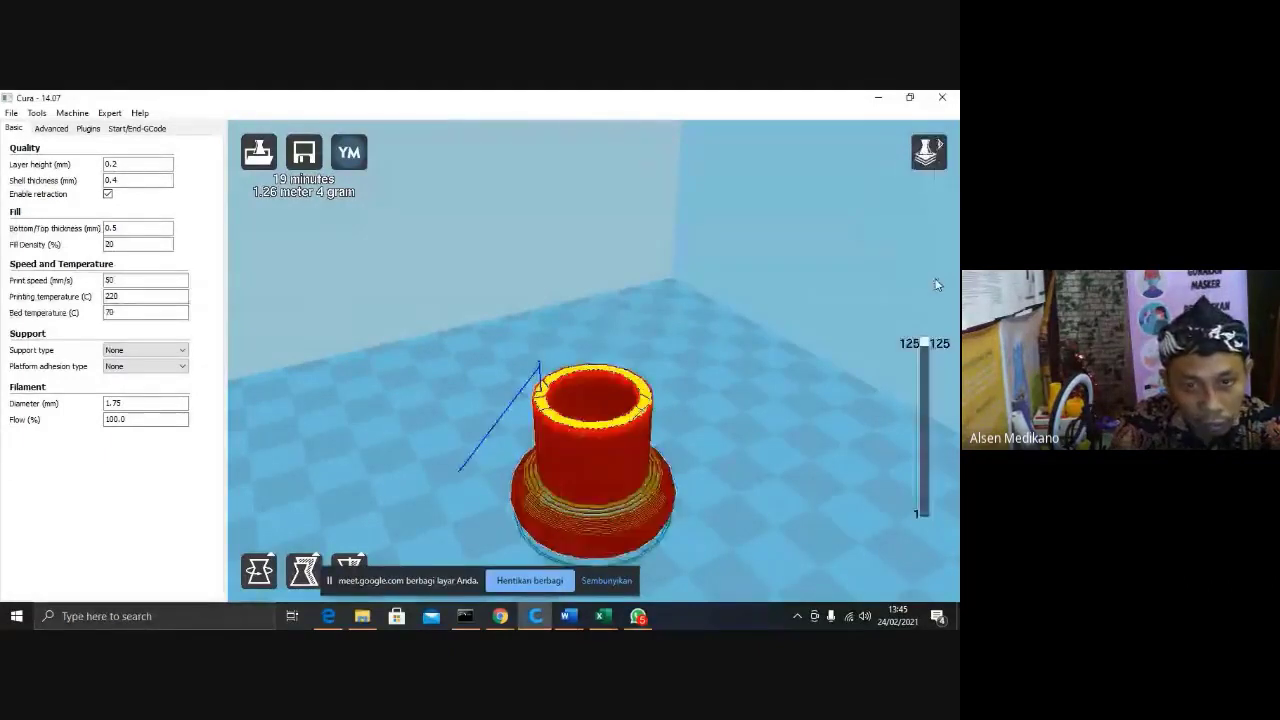
Inspect the infill pattern down at layer 35 and return the preview to the top layer.
left_click_drag(924, 344, 924, 467)
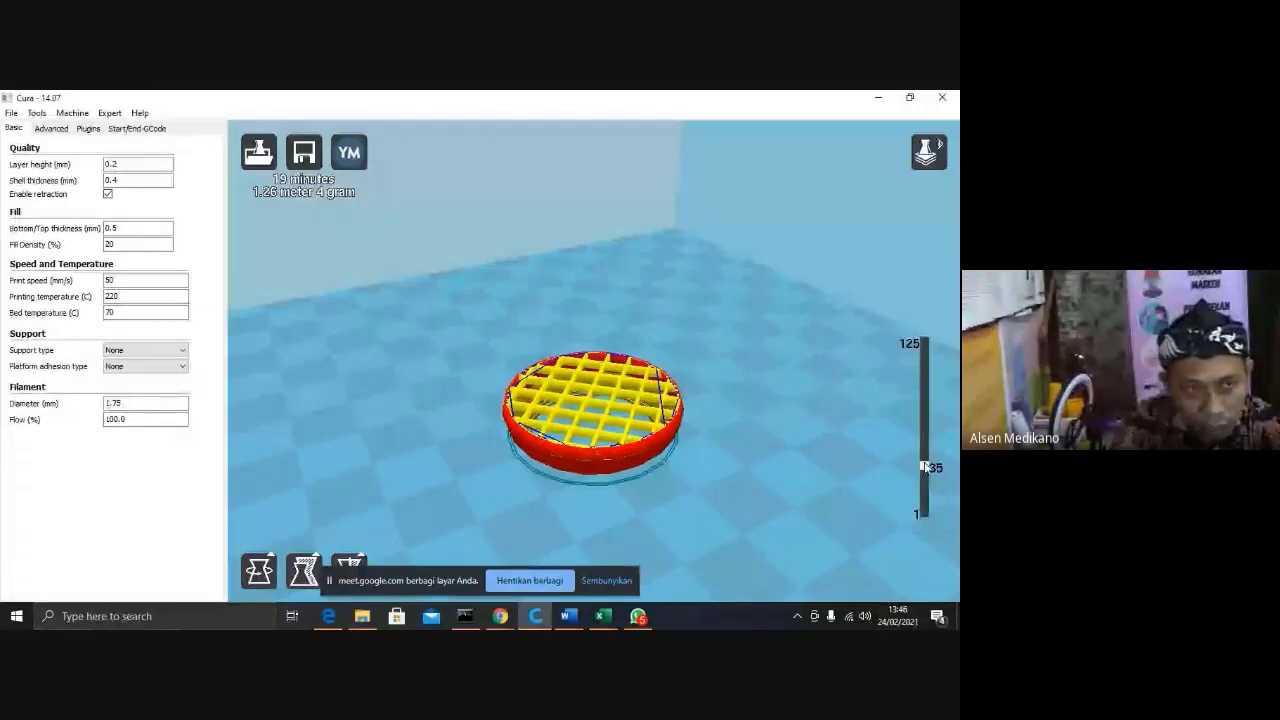
left_click_drag(924, 467, 924, 343)
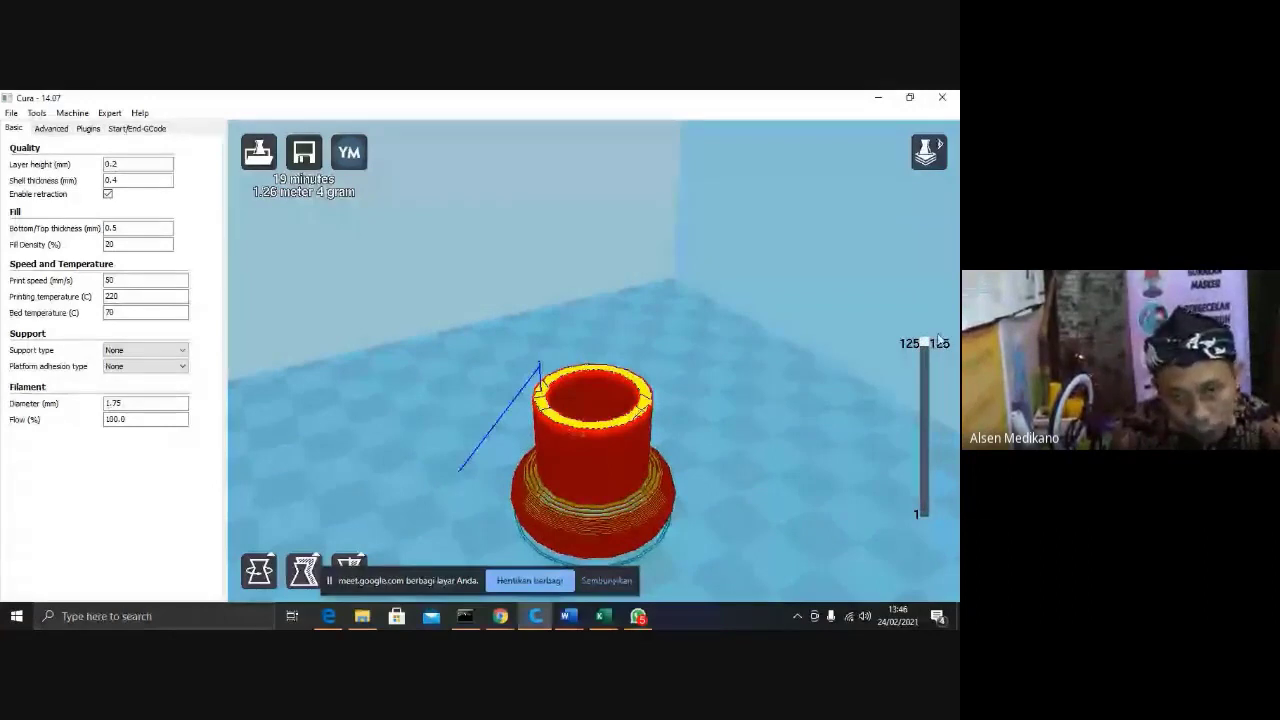
mouse_move(938, 341)
left_mouse_down()
mouse_move(929, 493)
mouse_move(924, 343)
left_mouse_up()
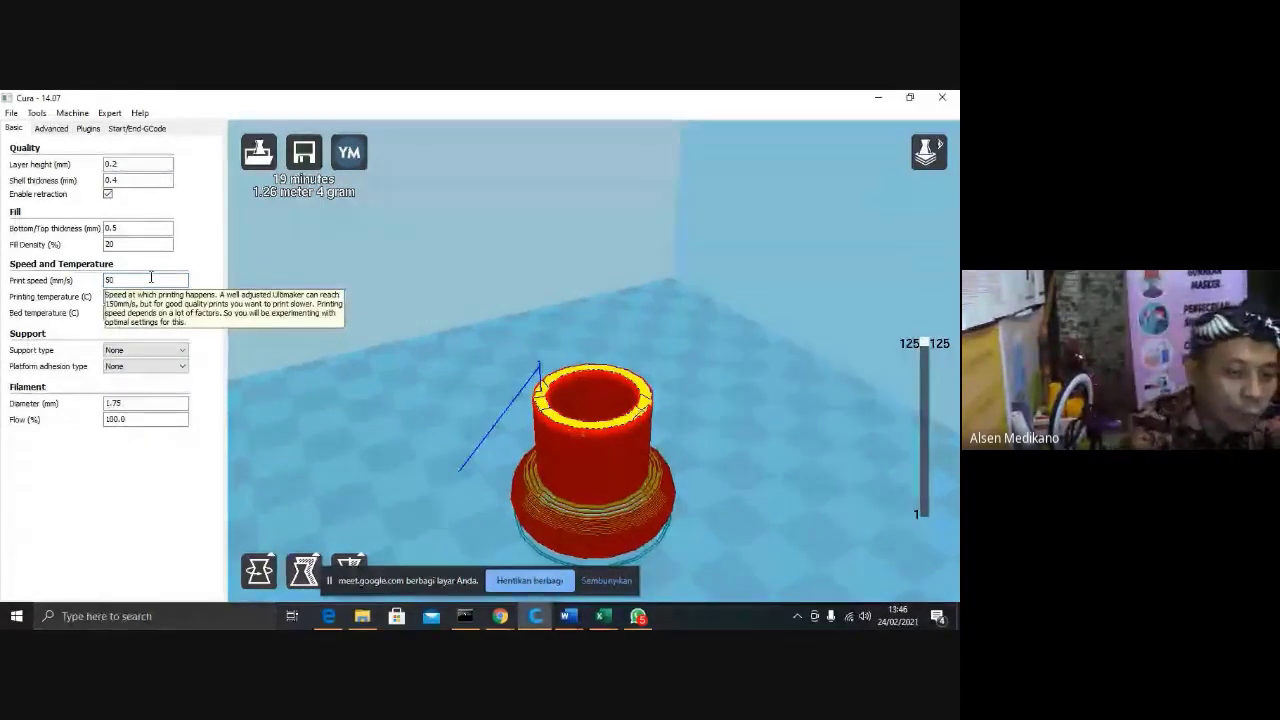
Set the print speed to 20 mm/s.
key("BackSpace")
key("BackSpace")
type("20")
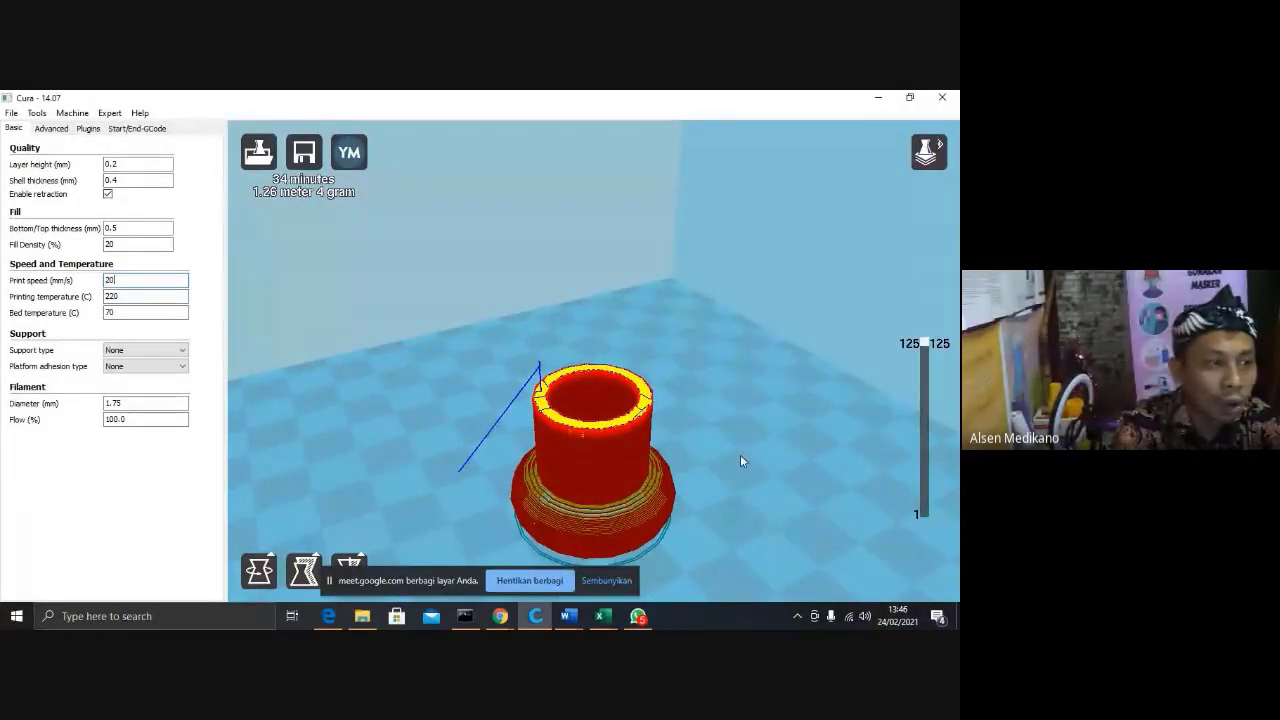
Set the printing temperature to 200 °C.
left_click(135, 297)
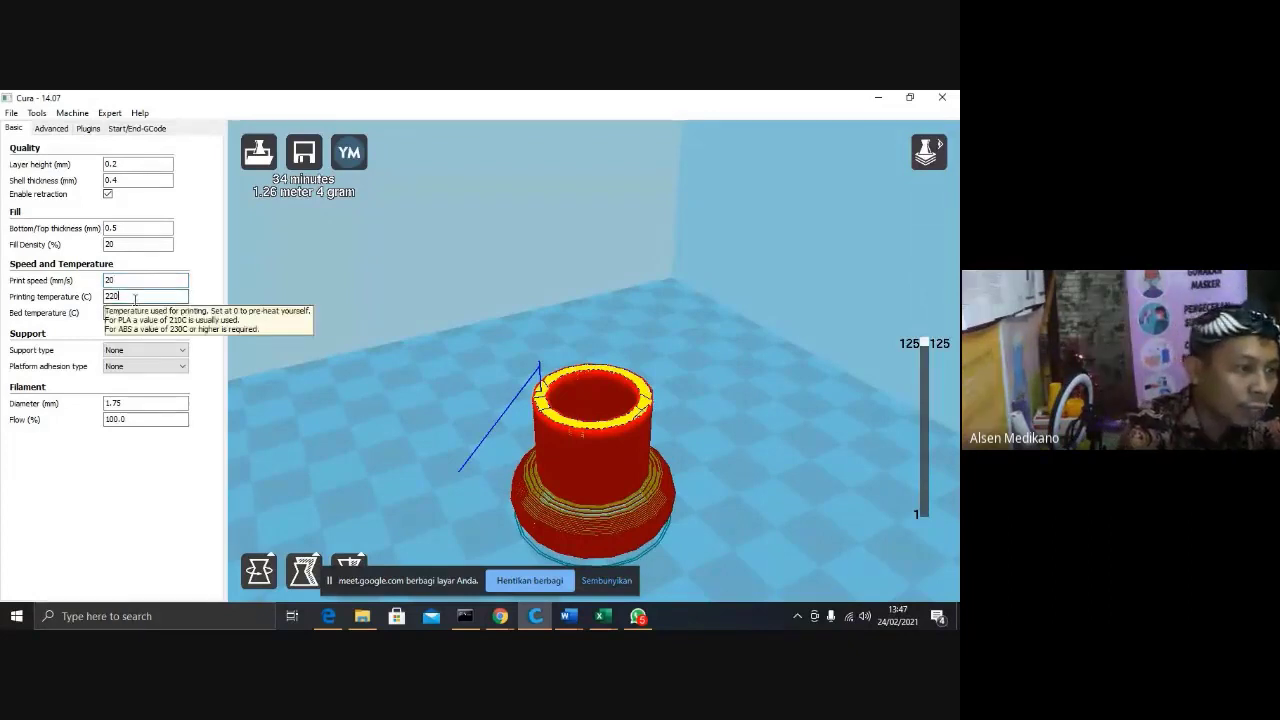
key("BackSpace")
key("BackSpace")
key("BackSpace")
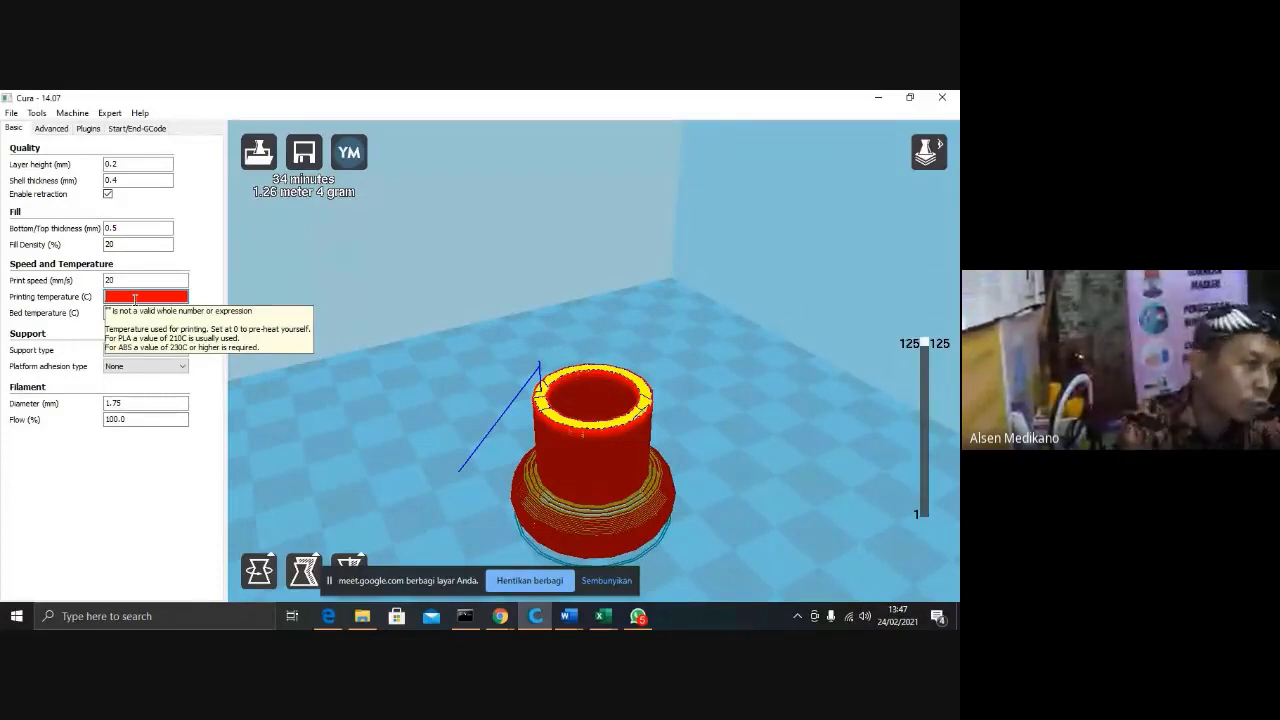
type("200")
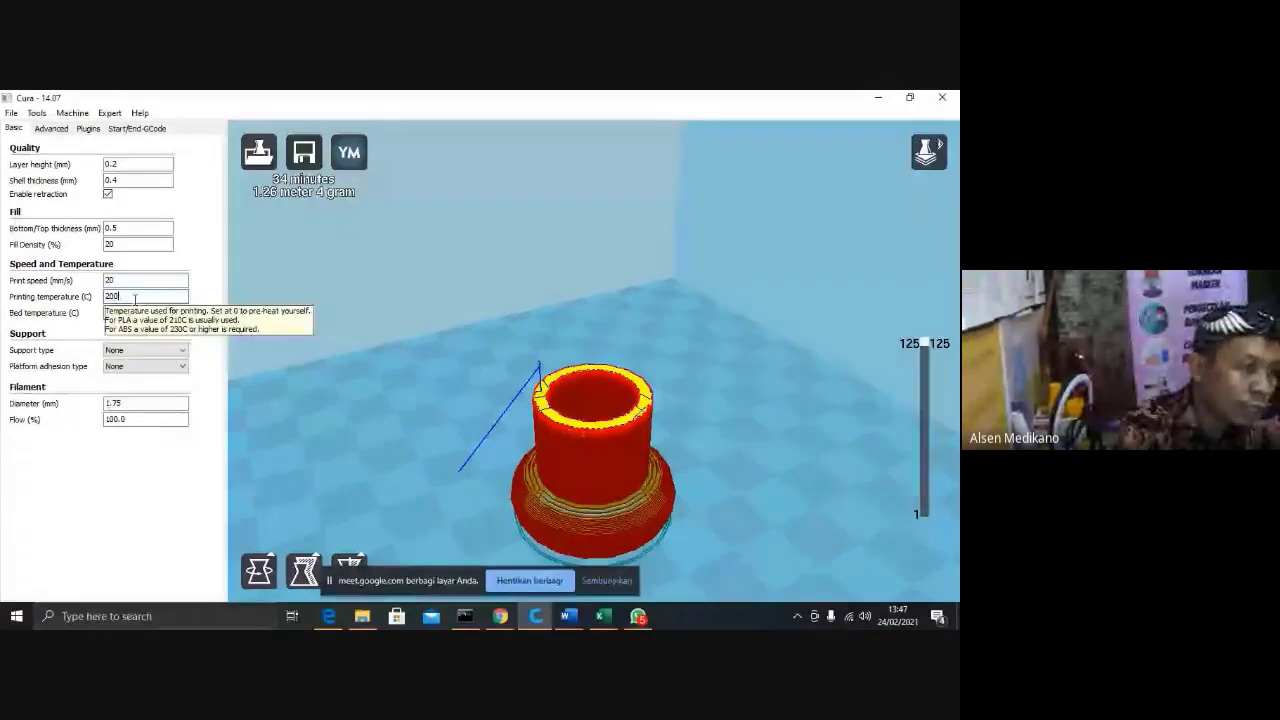
Try another printing temperature value and set it back to 200 °C.
key("BackSpace")
key("BackSpace")
key("BackSpace")
type("220")
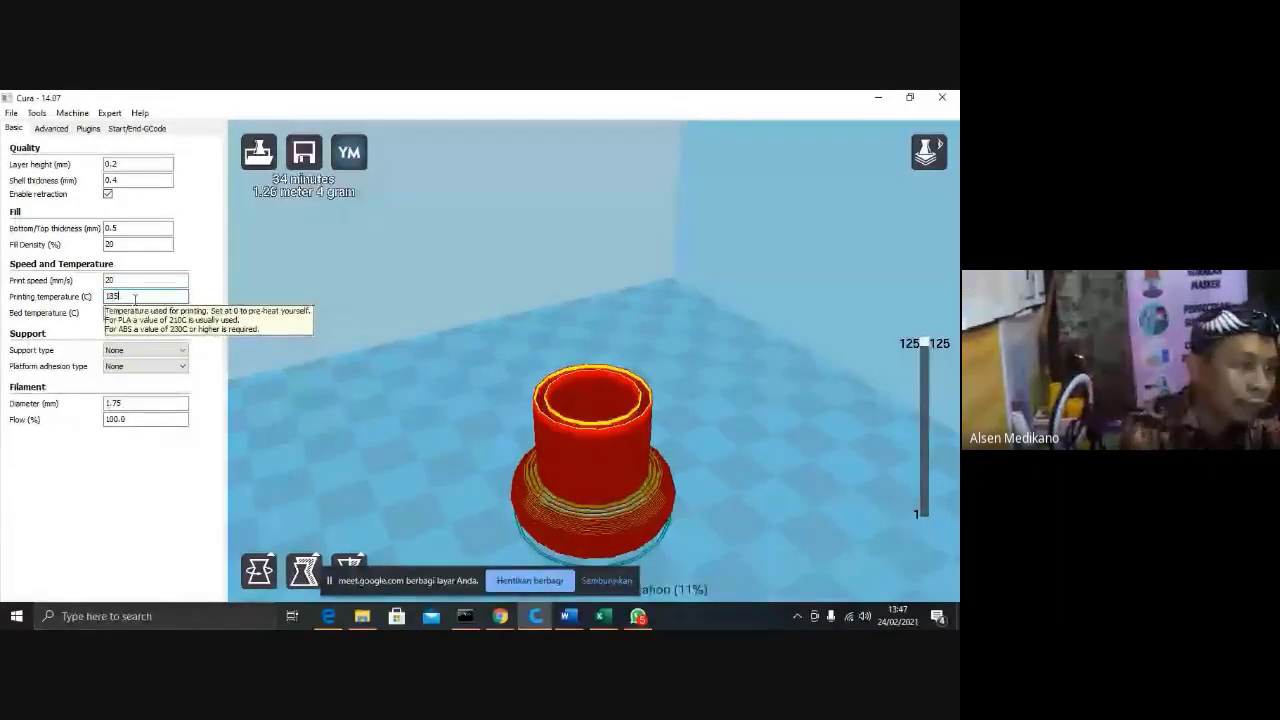
key("BackSpace")
key("BackSpace")
key("BackSpace")
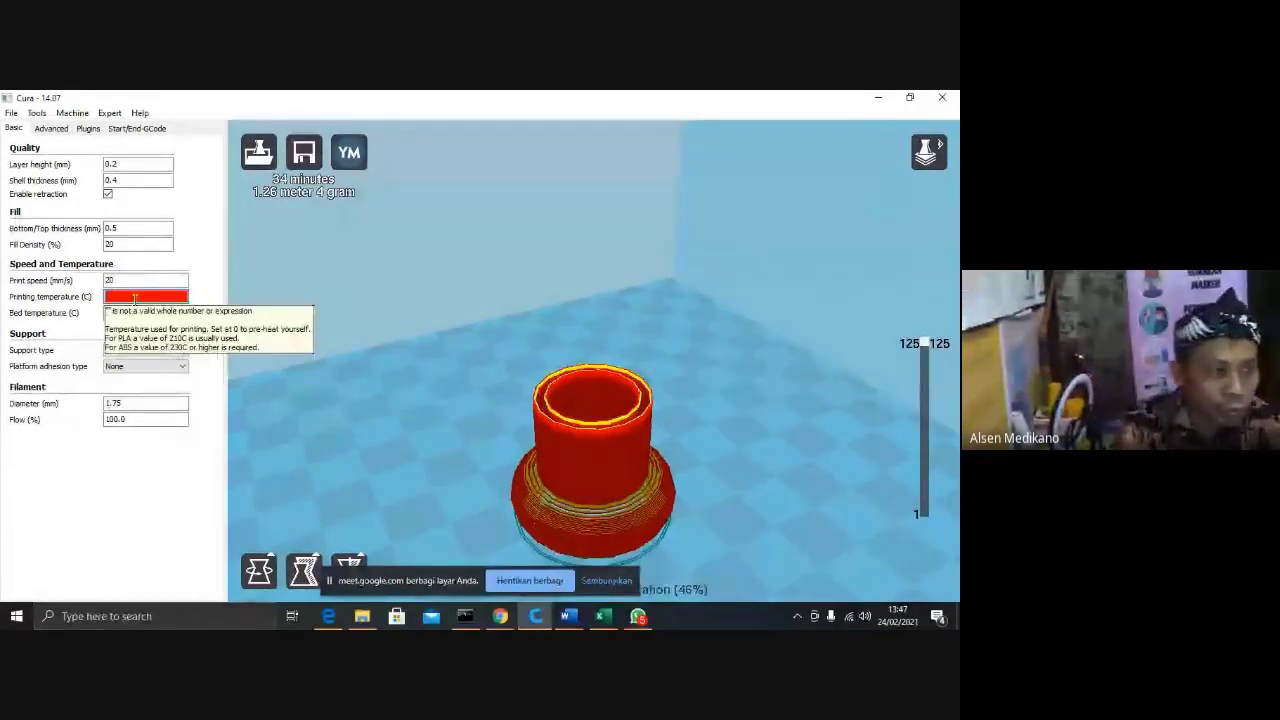
type("200")
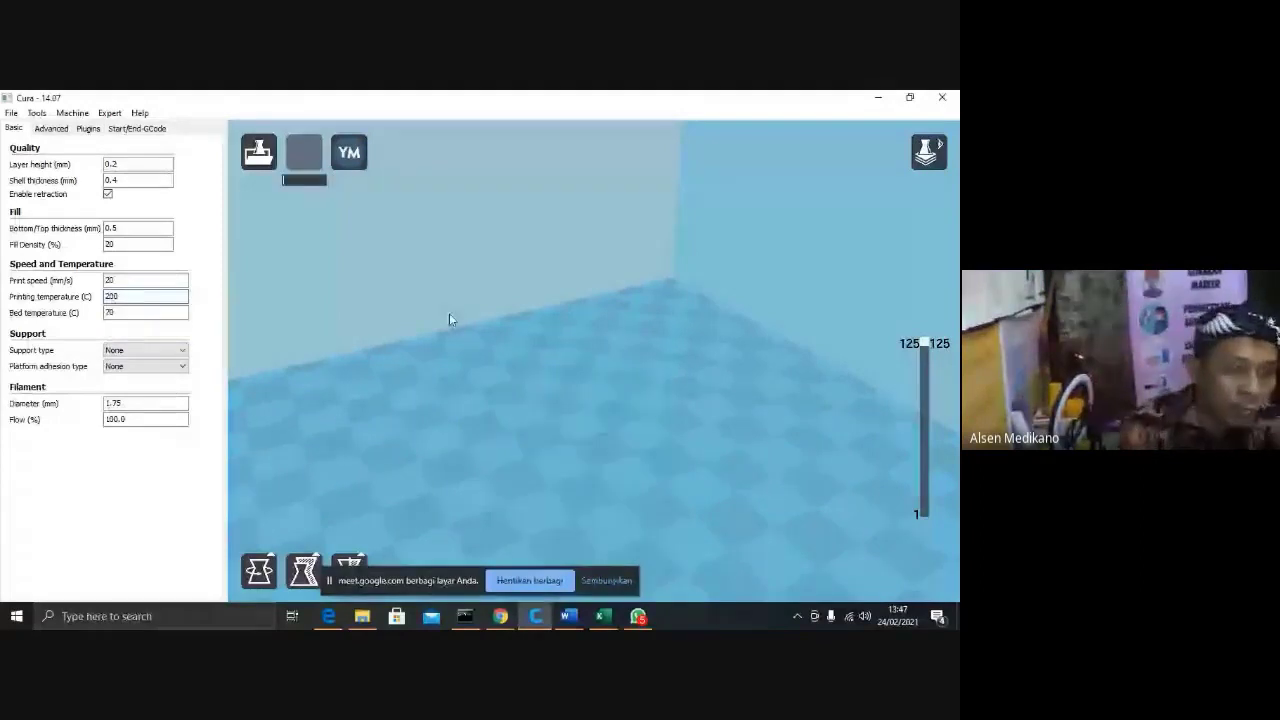
Set the bed temperature to 50 °C.
left_click(150, 313)
key("BackSpace")
key("BackSpace")
type("50")
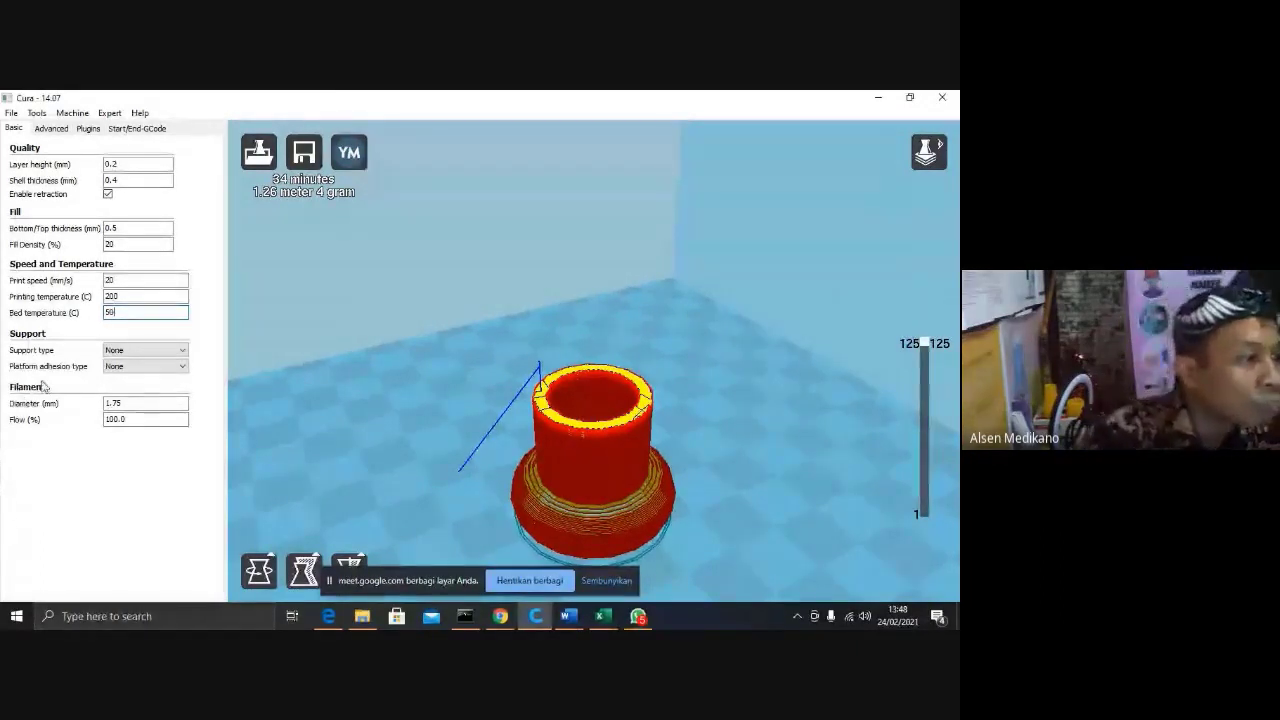
left_click(147, 295)
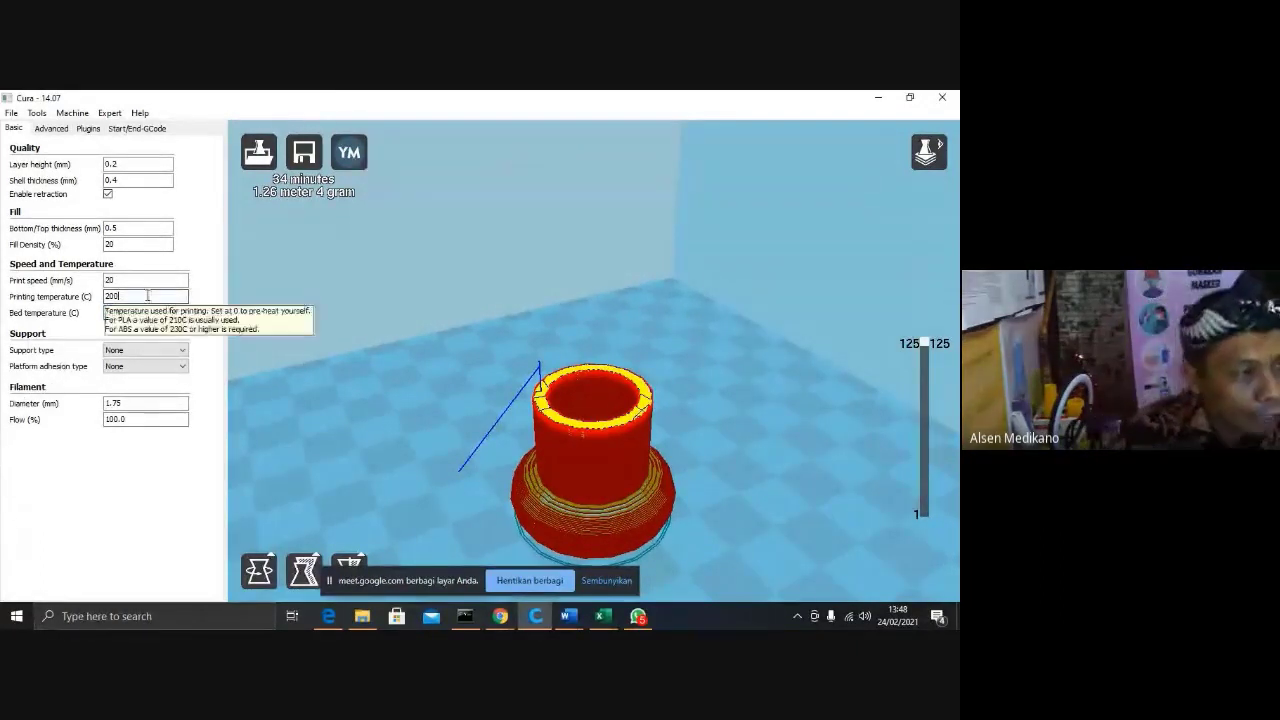
Set the support type to Everywhere and the platform adhesion type to Brim.
left_click(177, 350)
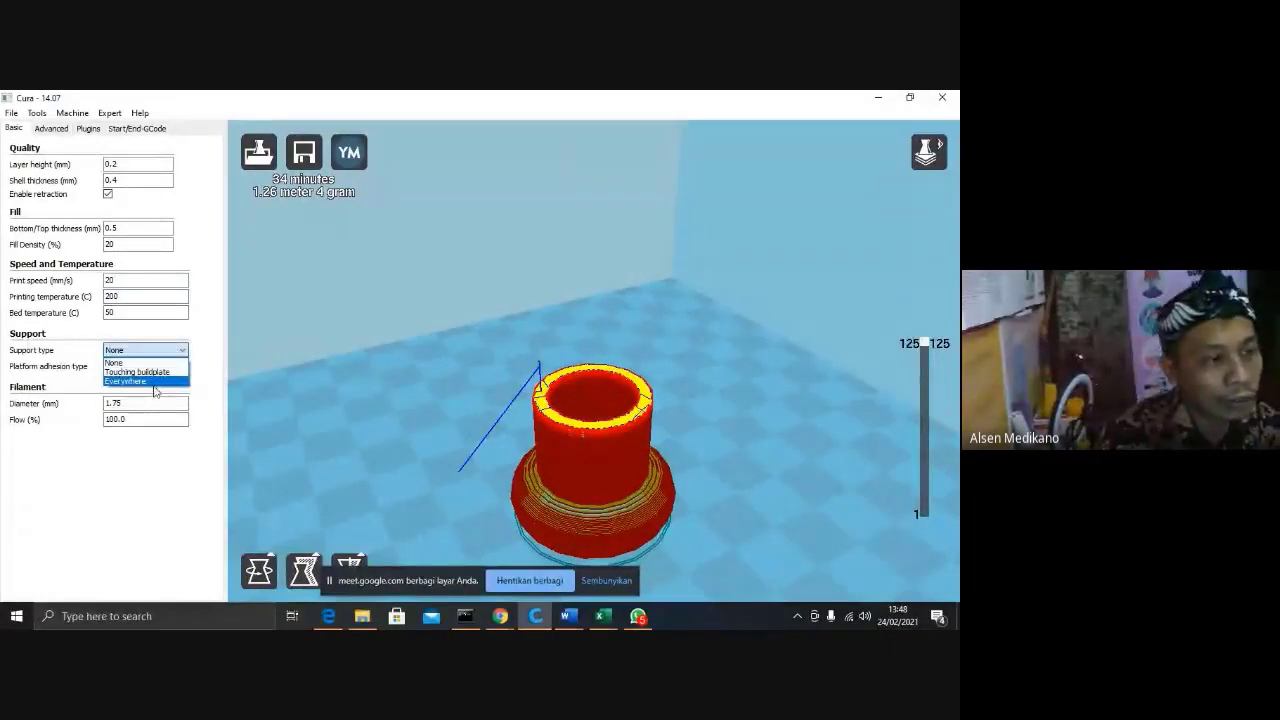
left_click(155, 383)
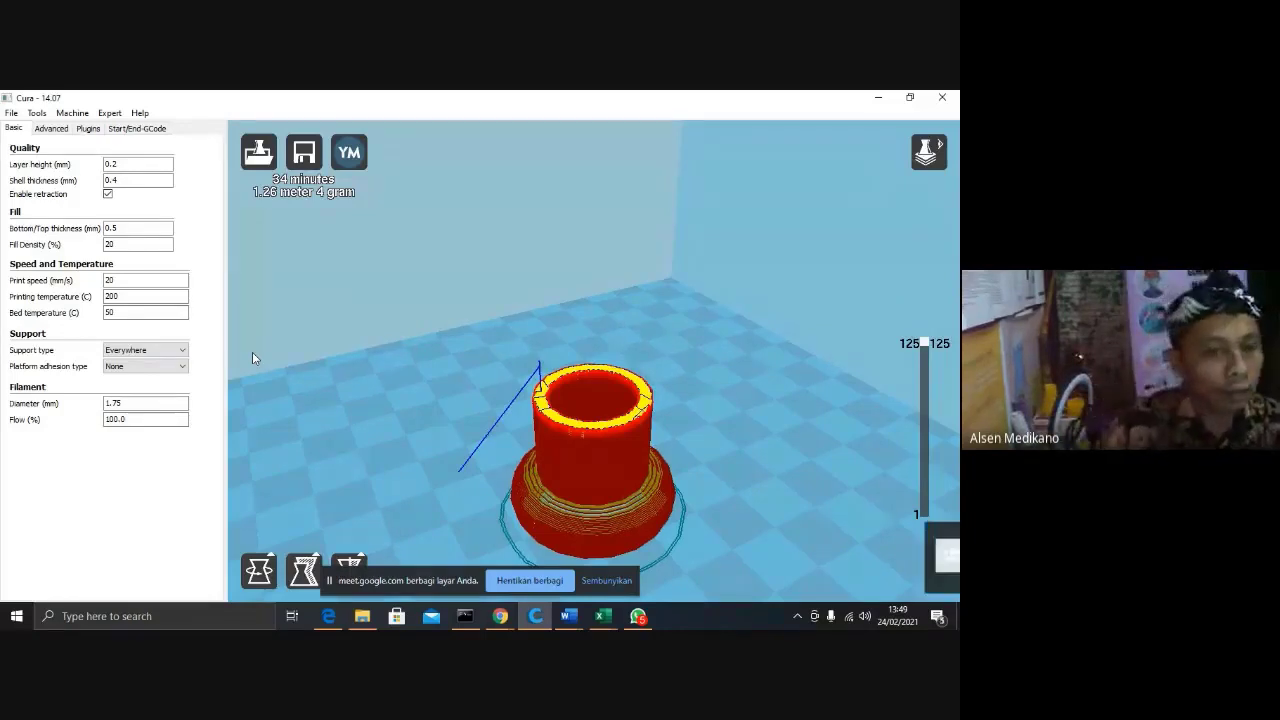
left_click(155, 366)
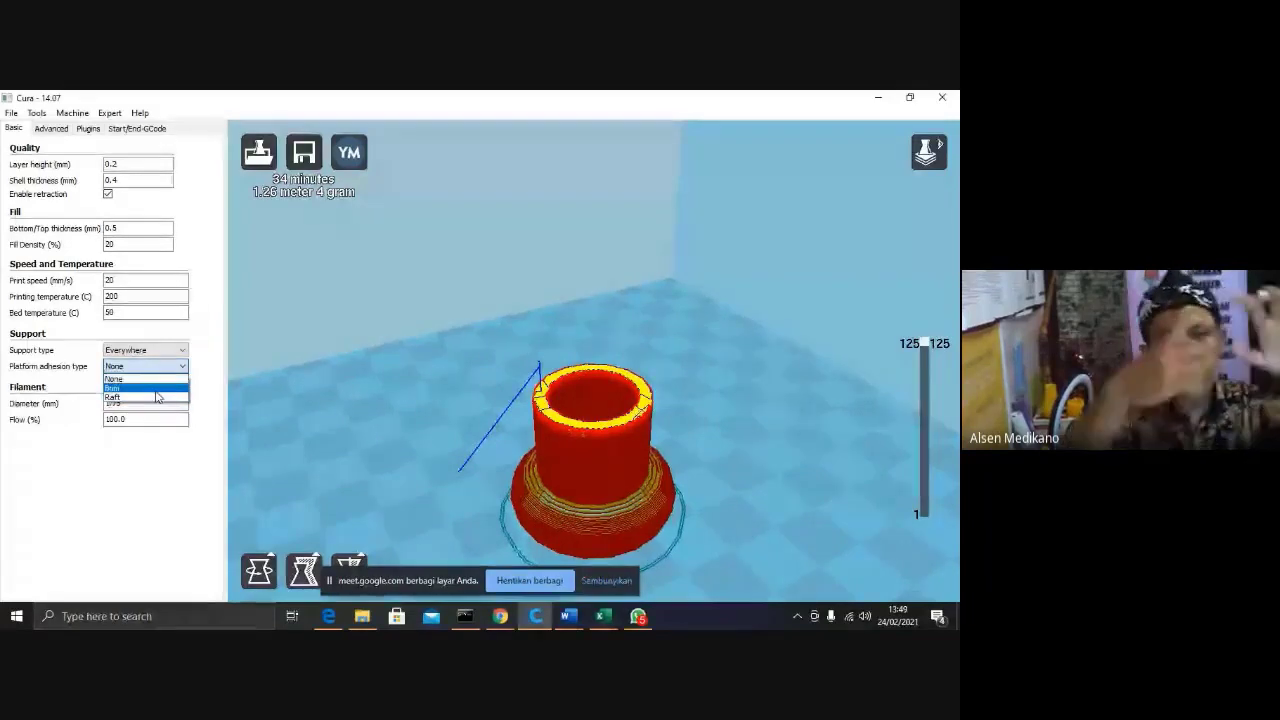
left_click(156, 390)
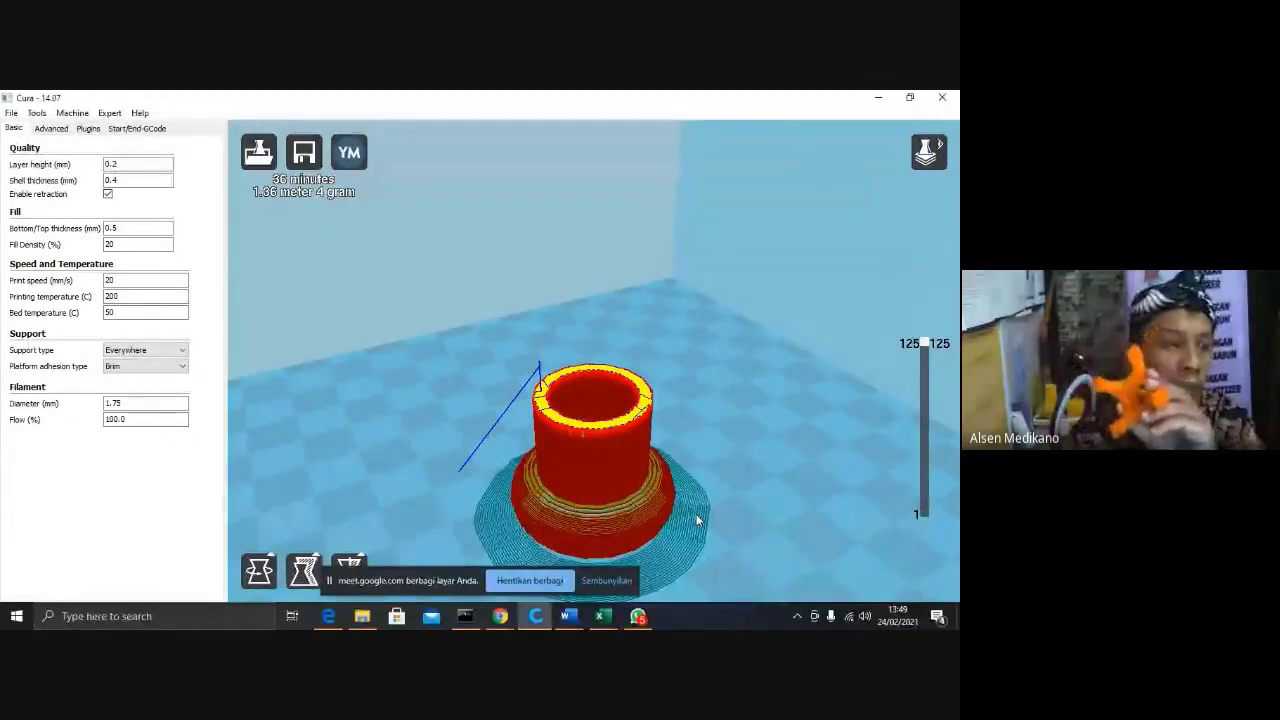
Change the platform adhesion type to Raft and review the support type options, keeping Everywhere.
mouse_move(53, 413)
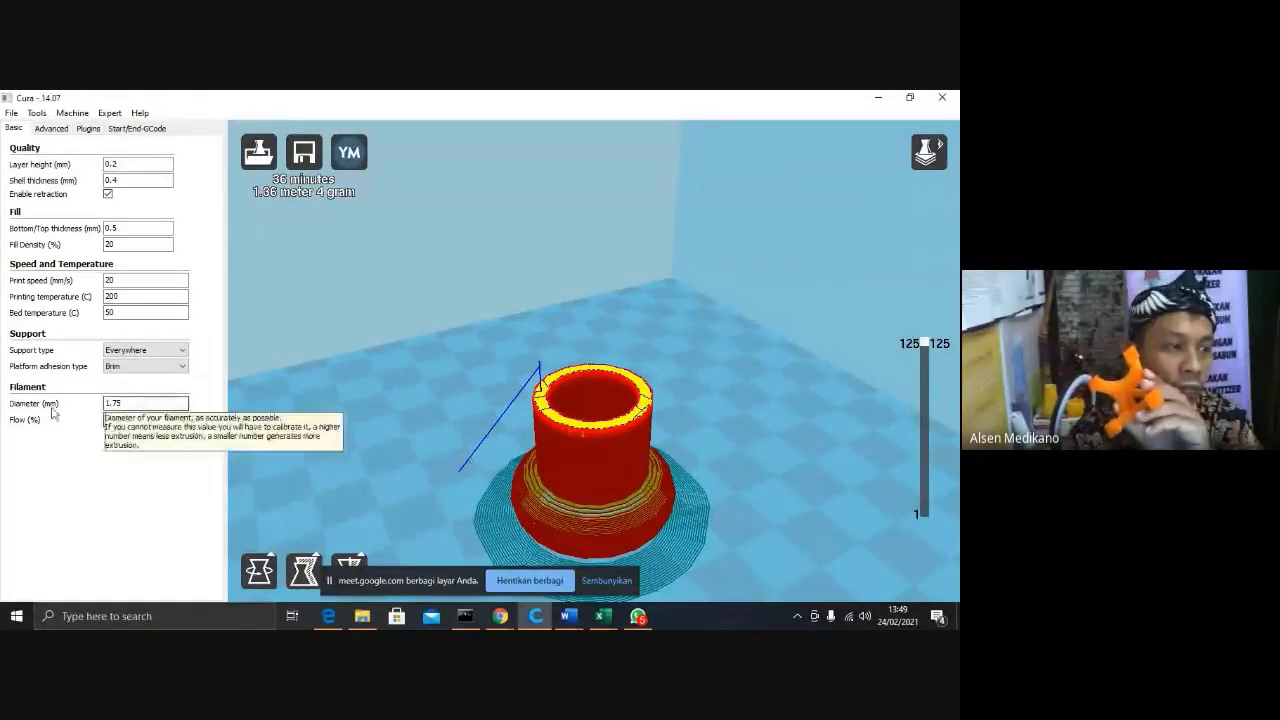
left_click(180, 367)
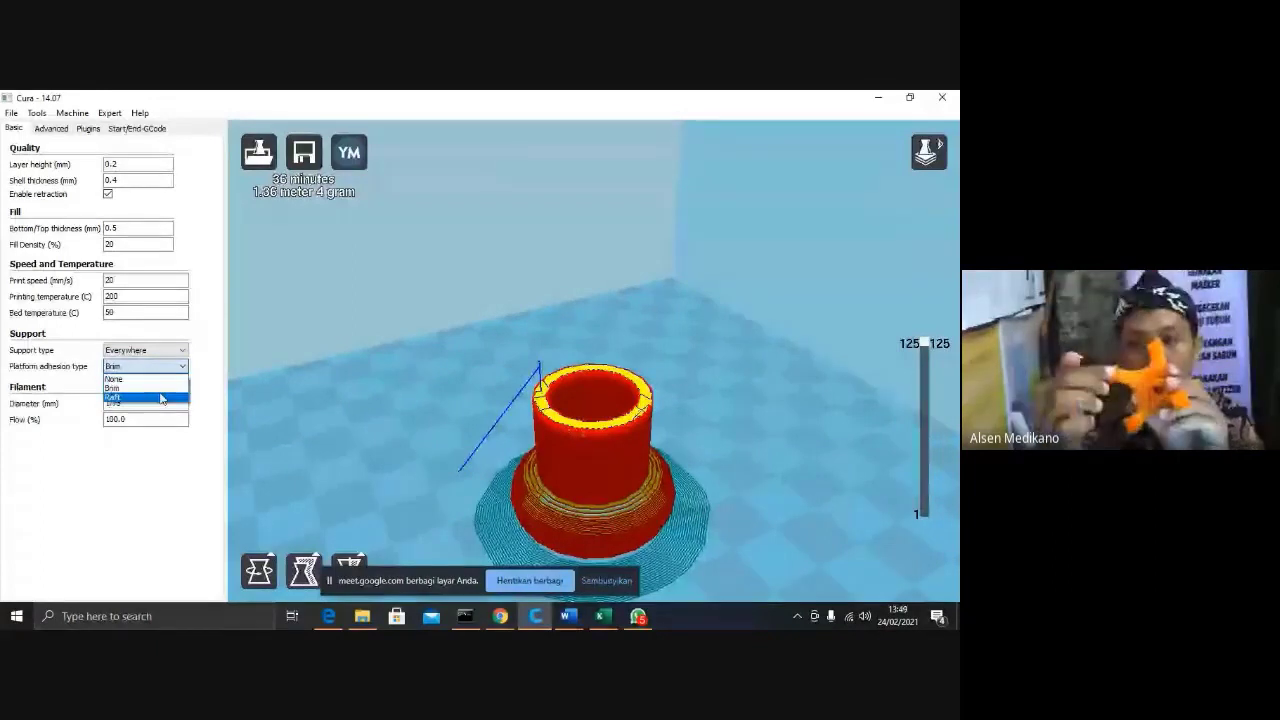
left_click(160, 398)
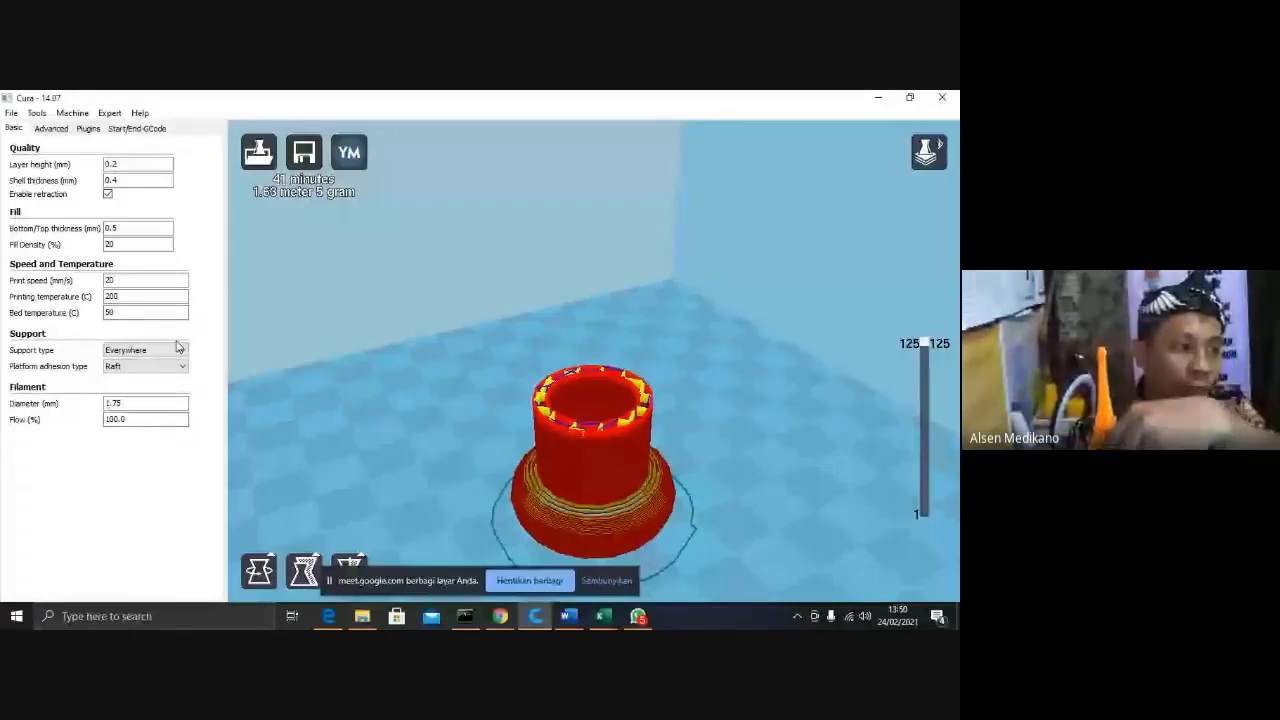
left_click(178, 347)
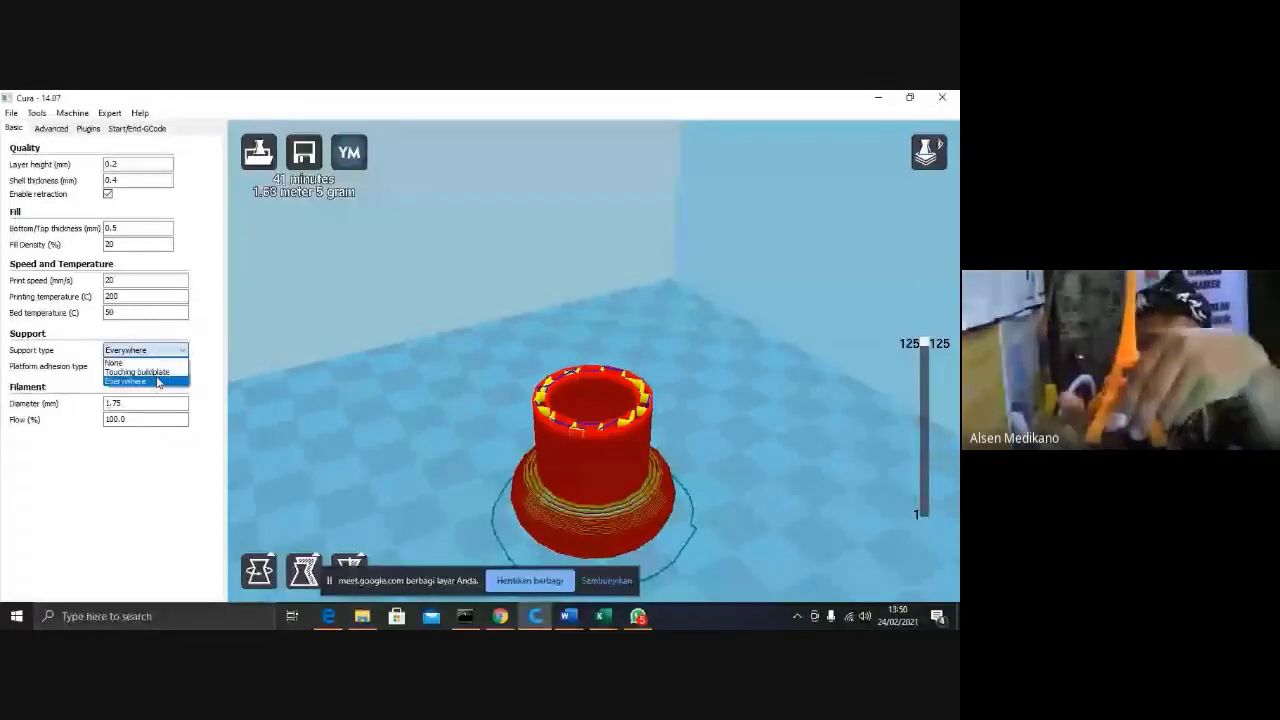
left_click(163, 372)
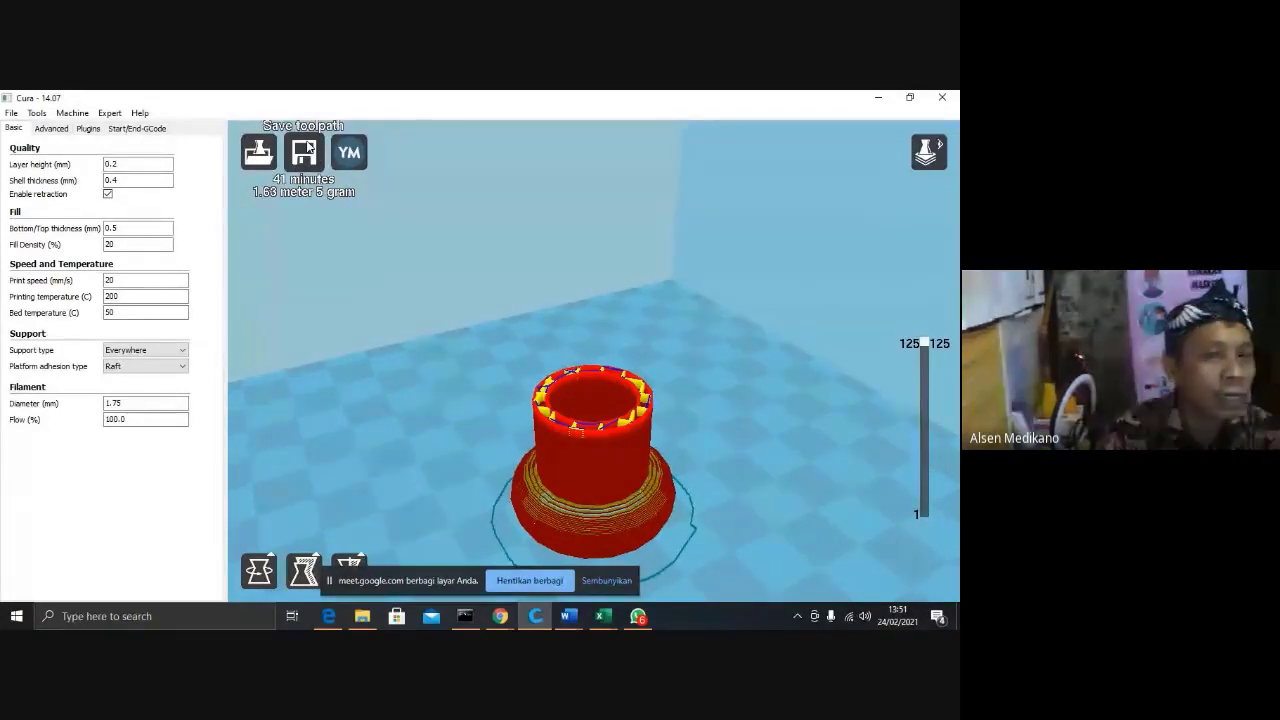
Switch the view mode to Normal and set both the support type and the platform adhesion type to None.
left_click(928, 152)
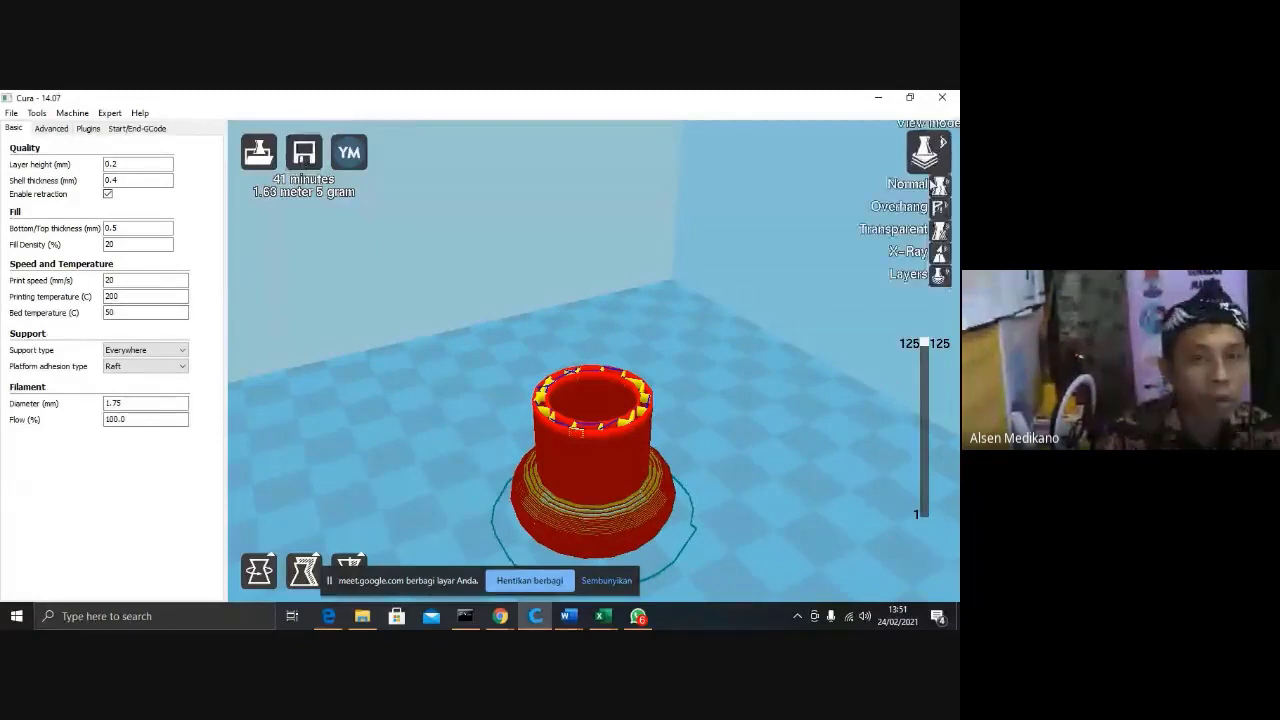
left_click(928, 188)
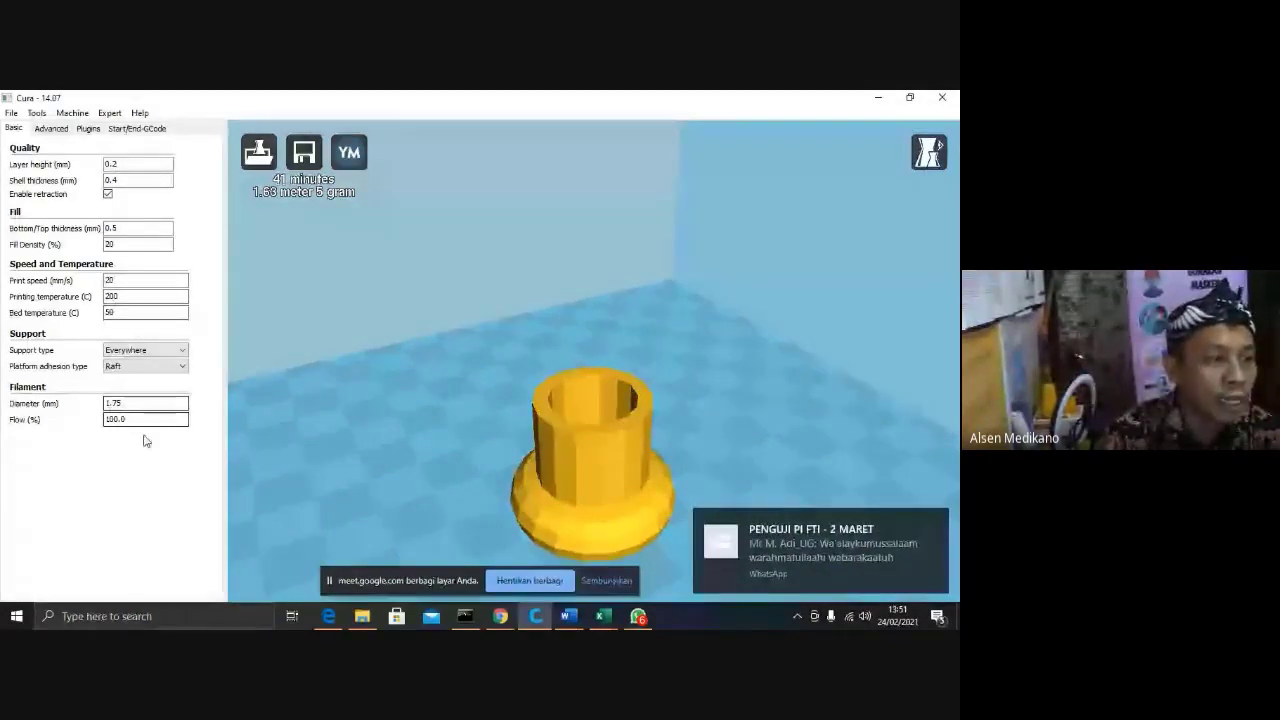
left_click(158, 350)
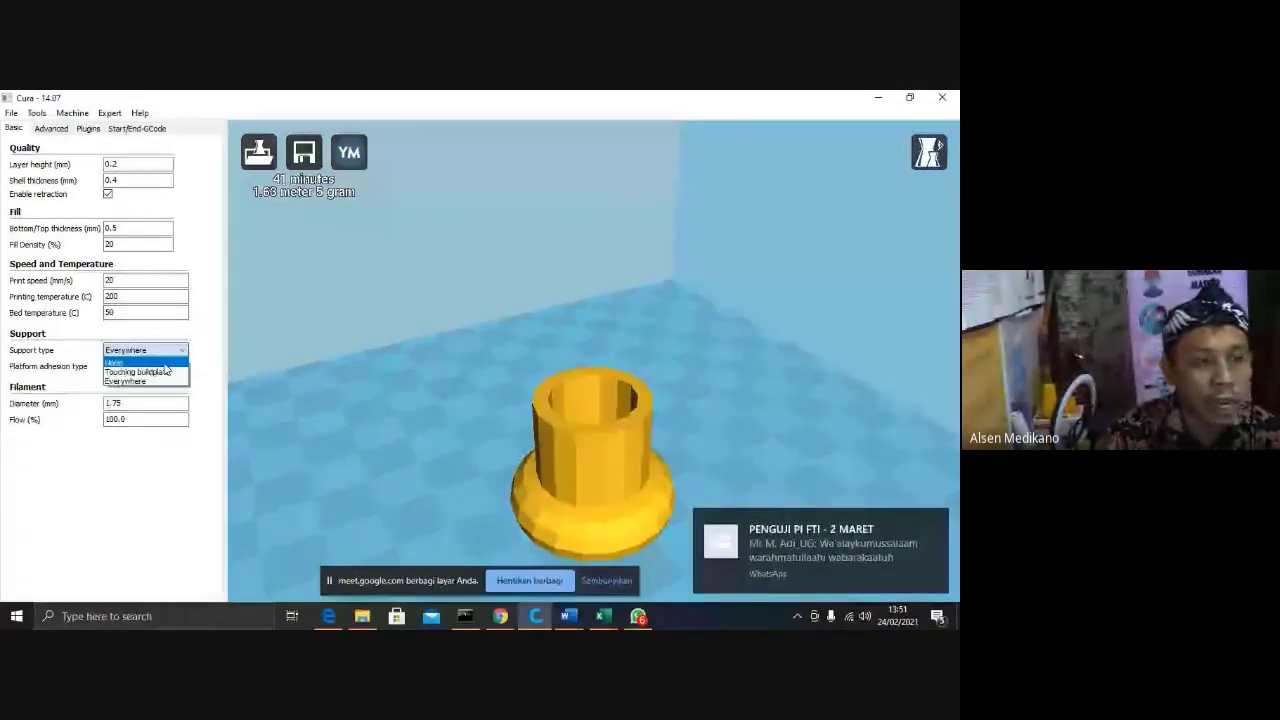
left_click(164, 363)
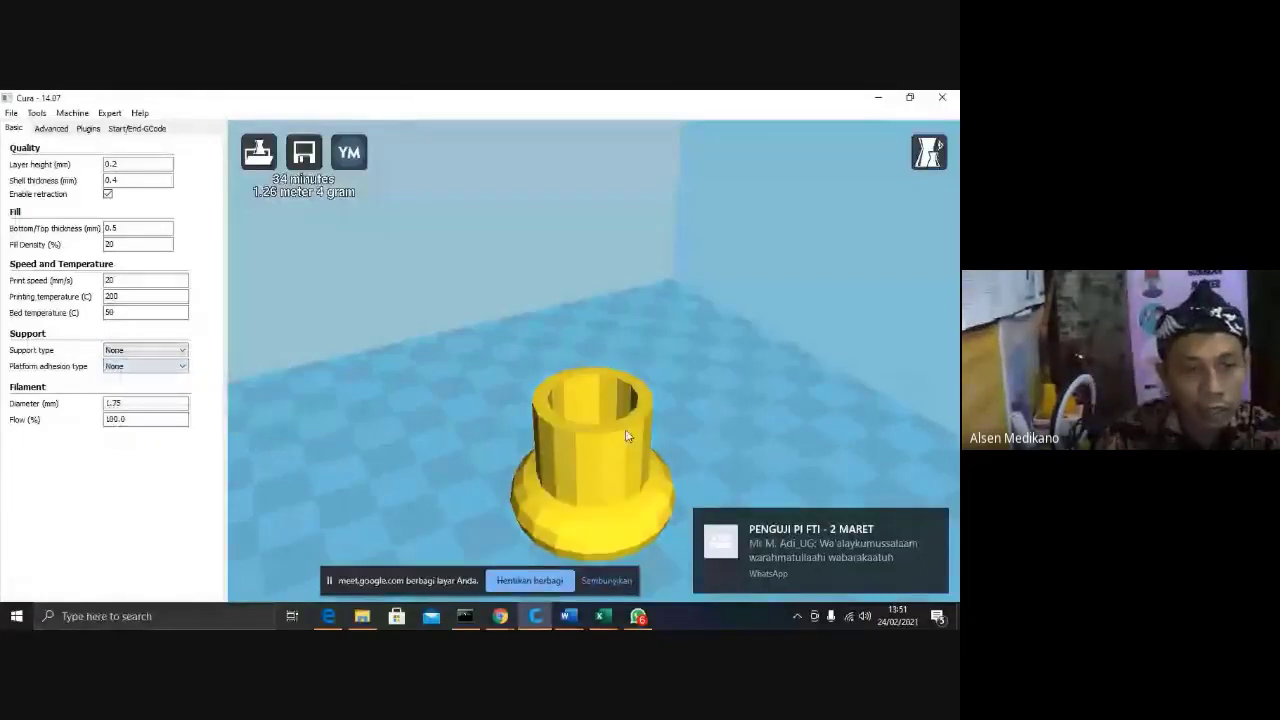
Select the model and rotate it upside down so its wide flange is on top.
left_click_drag(611, 447, 535, 431)
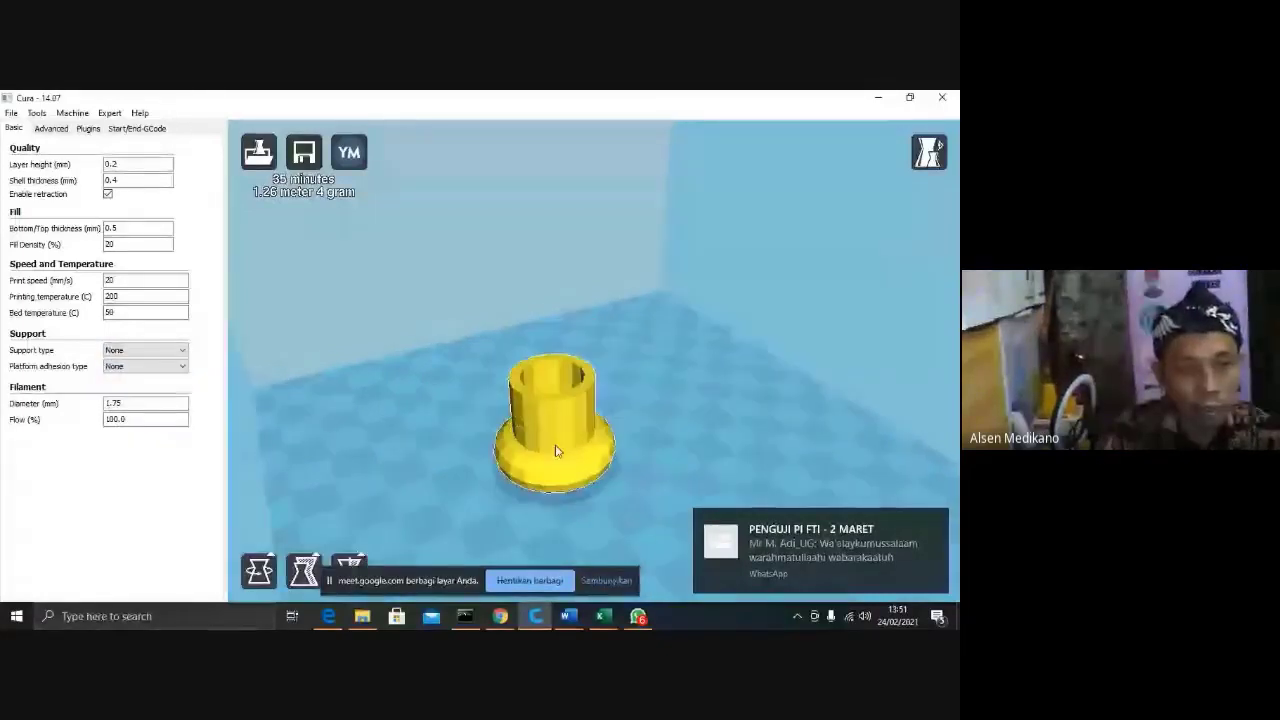
right_click(557, 448)
left_click(612, 454)
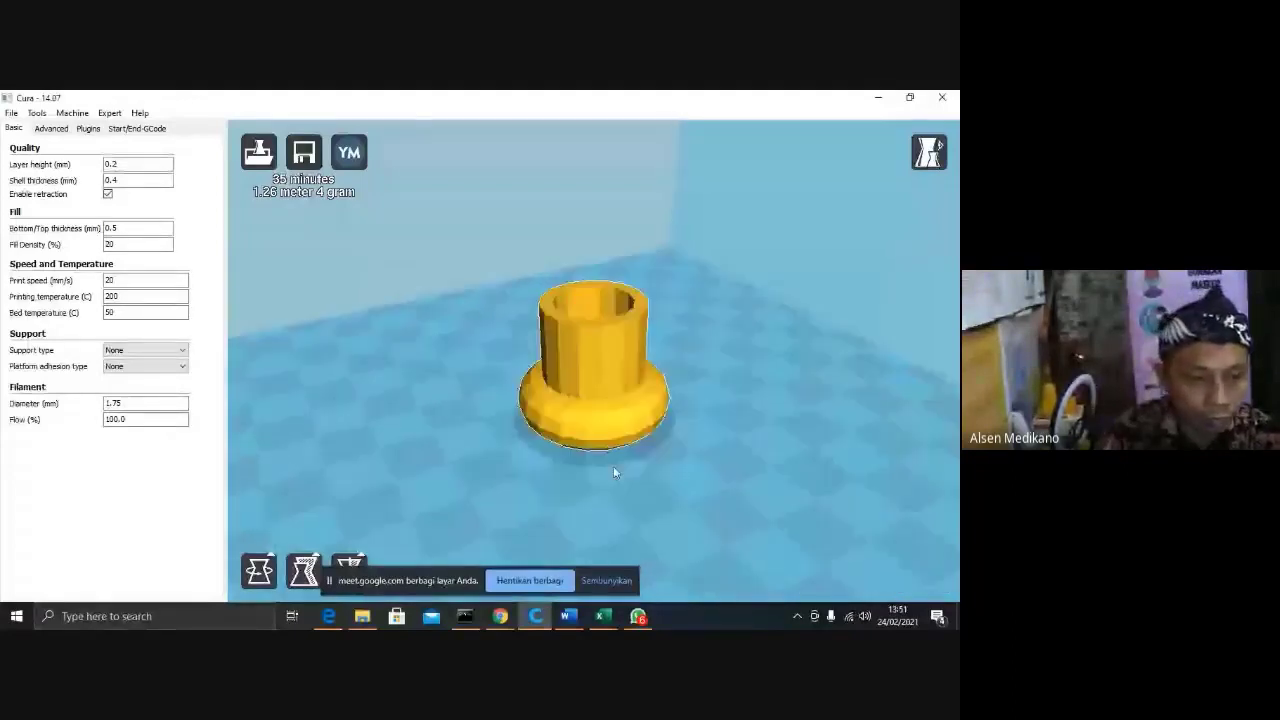
left_click(640, 415)
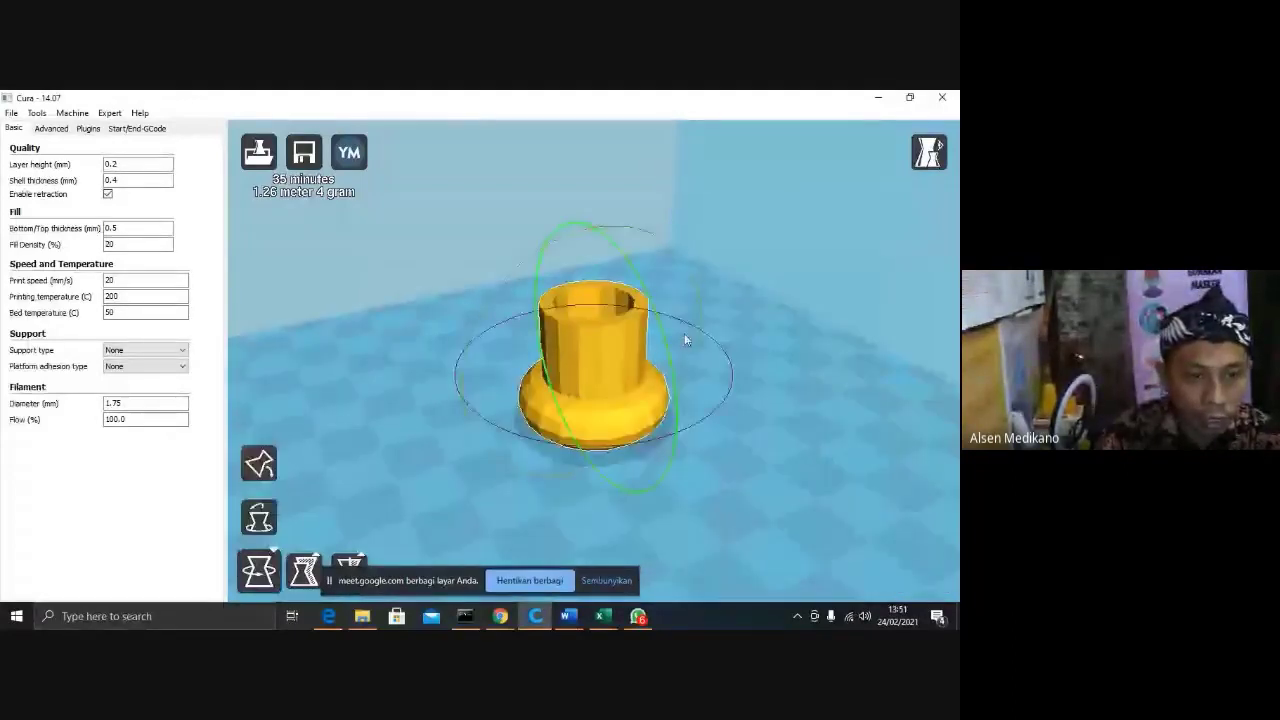
left_click_drag(694, 318, 572, 371)
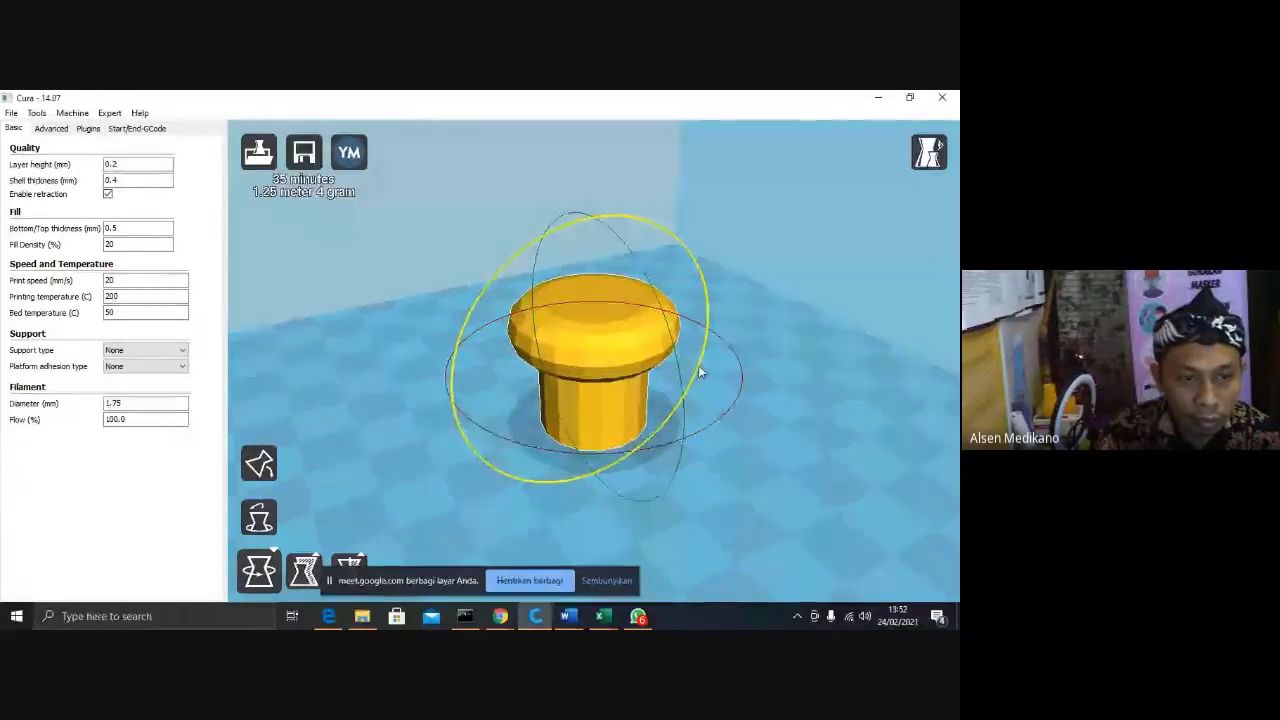
Tip the model onto its side and set the support type to Everywhere with Raft platform adhesion.
left_click_drag(700, 372, 661, 279)
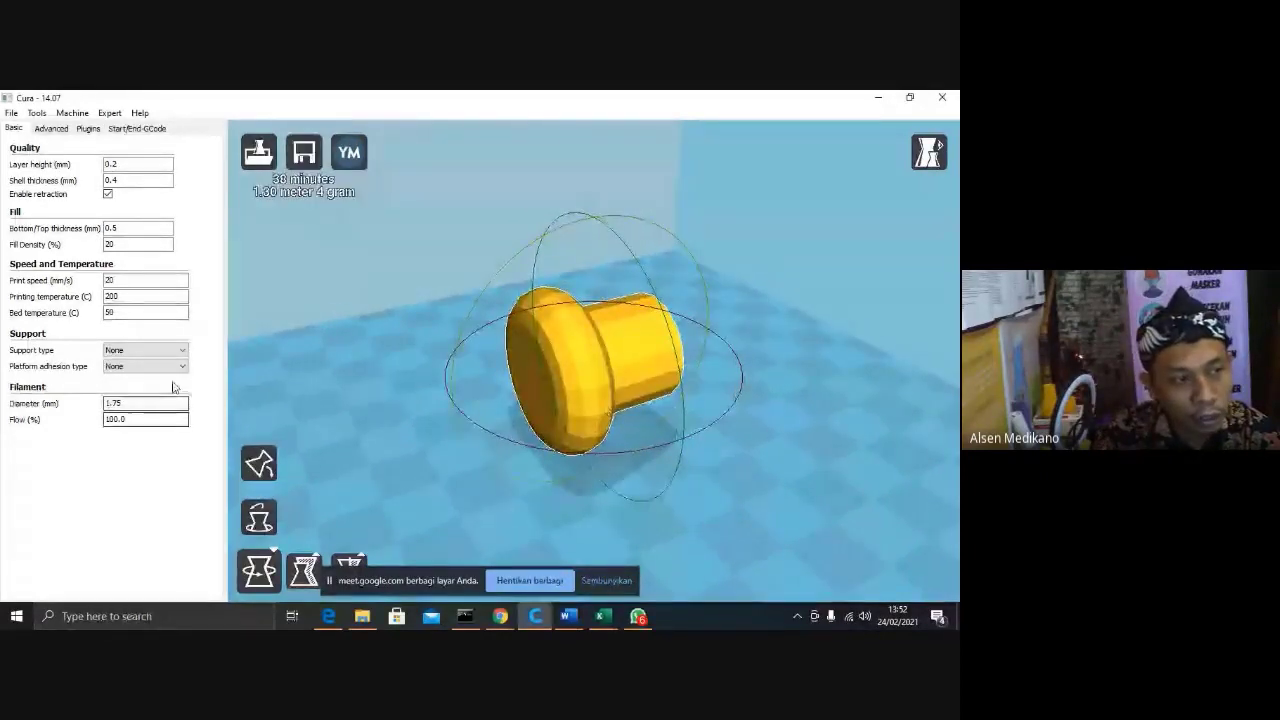
left_click(145, 350)
left_click(166, 380)
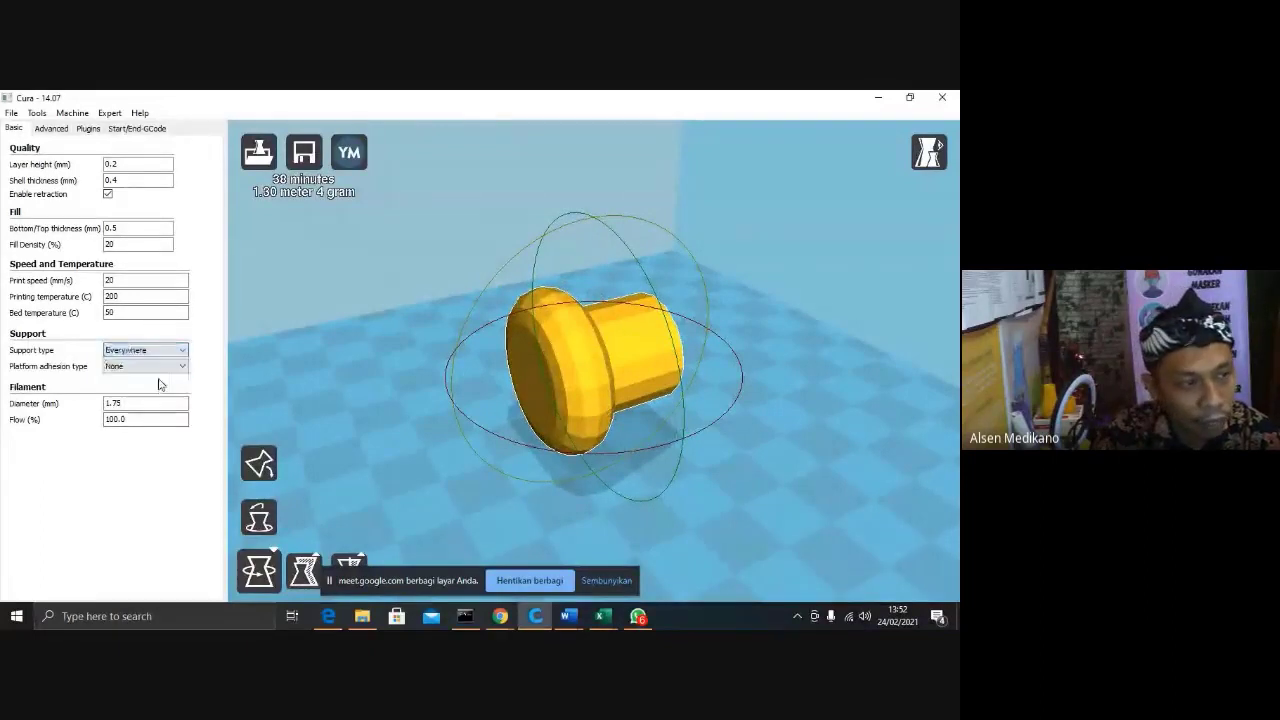
left_click(157, 366)
left_click(156, 398)
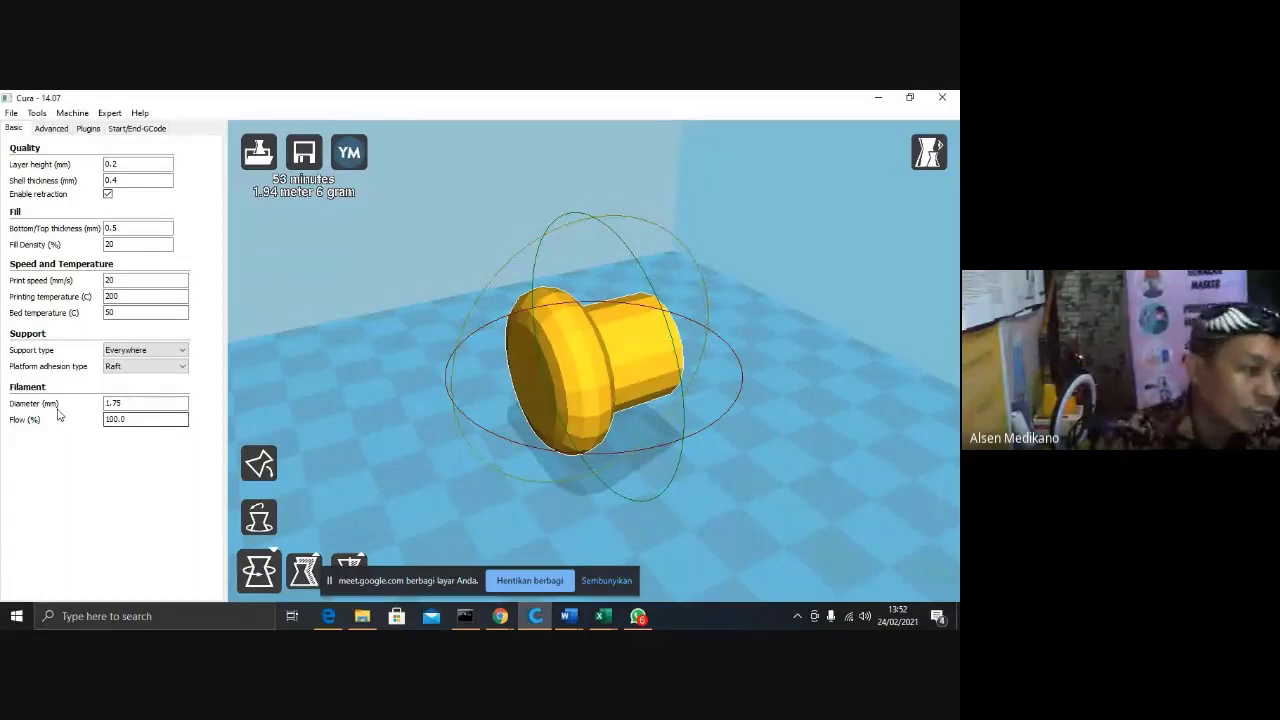
Set platform adhesion and support back to None and rotate the model upright with its flange on top.
left_click(142, 366)
left_click(136, 378)
left_click(142, 350)
left_click(136, 362)
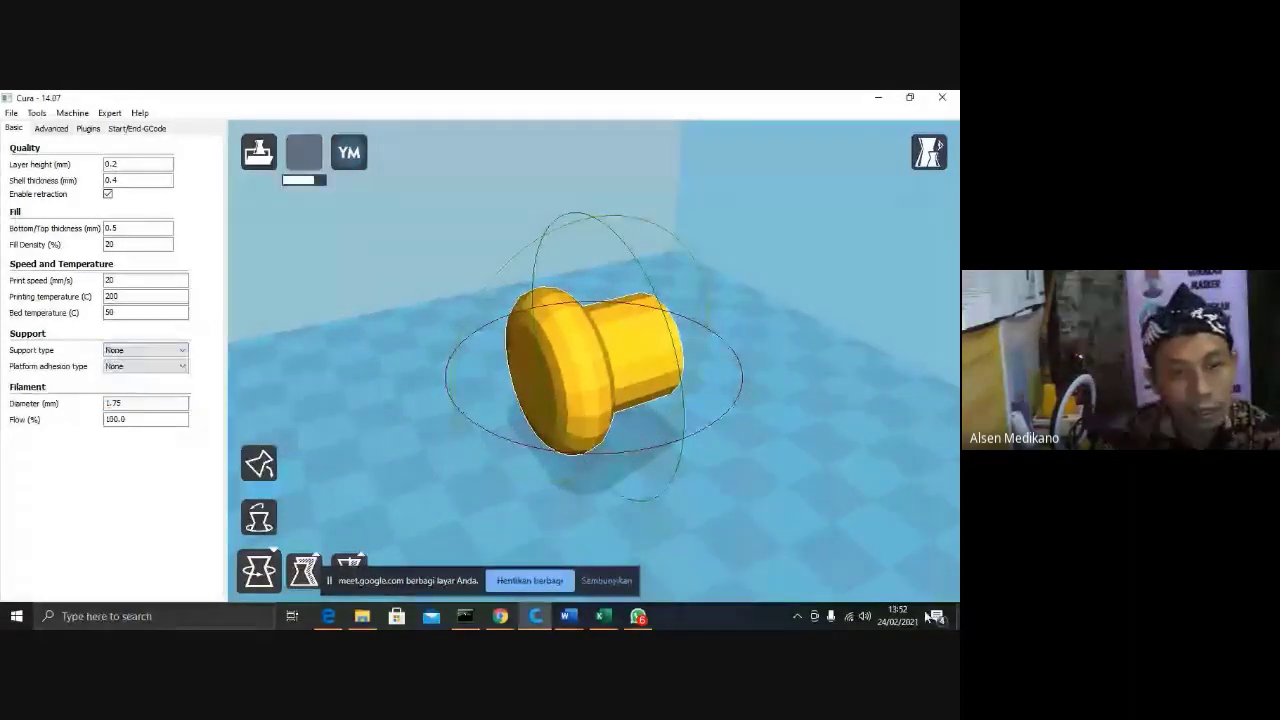
left_click_drag(706, 297, 622, 460)
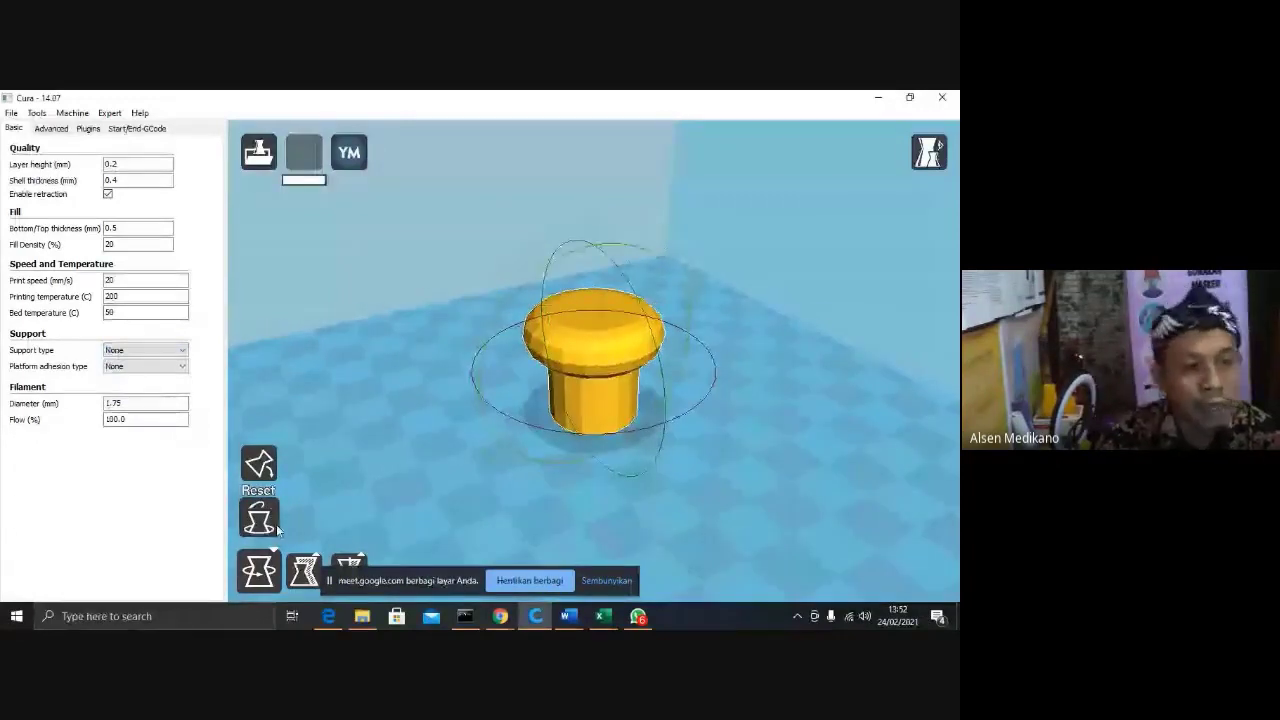
Try scaling the model uniformly by 5 and by 0.5, and set the scale back to 1.
left_click(303, 570)
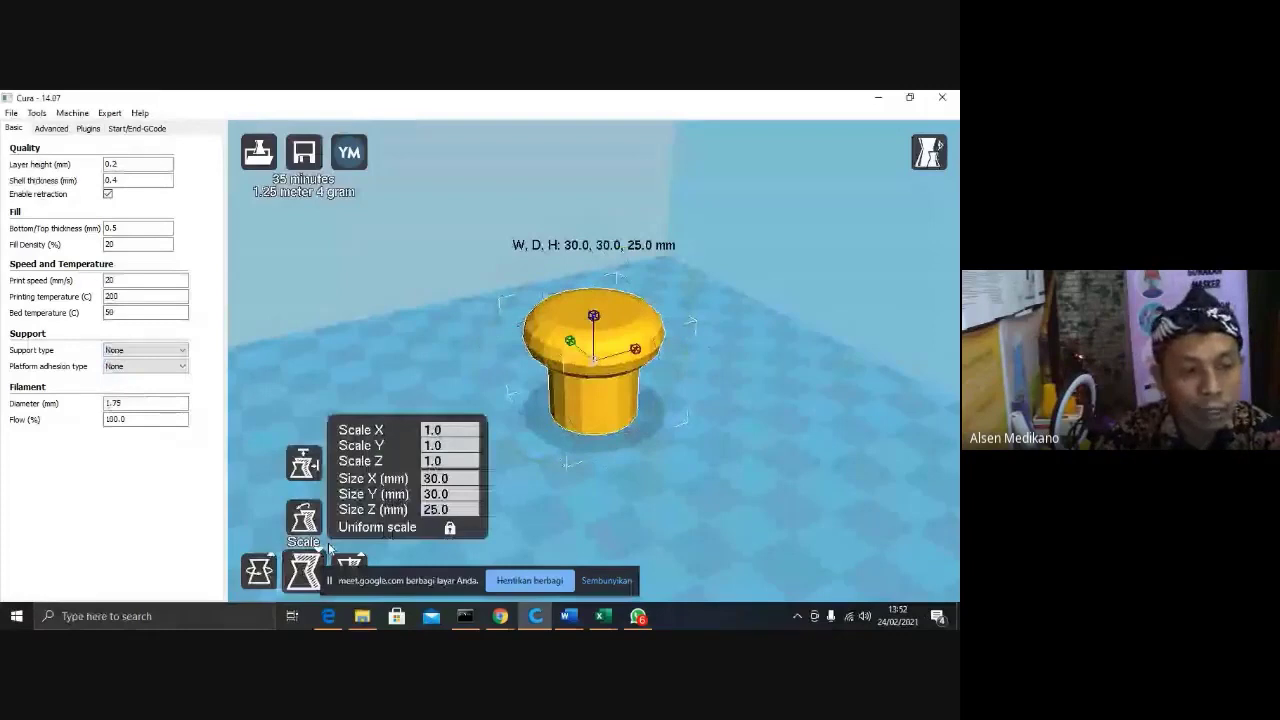
double_click(445, 430)
key("BackSpace")
type("5")
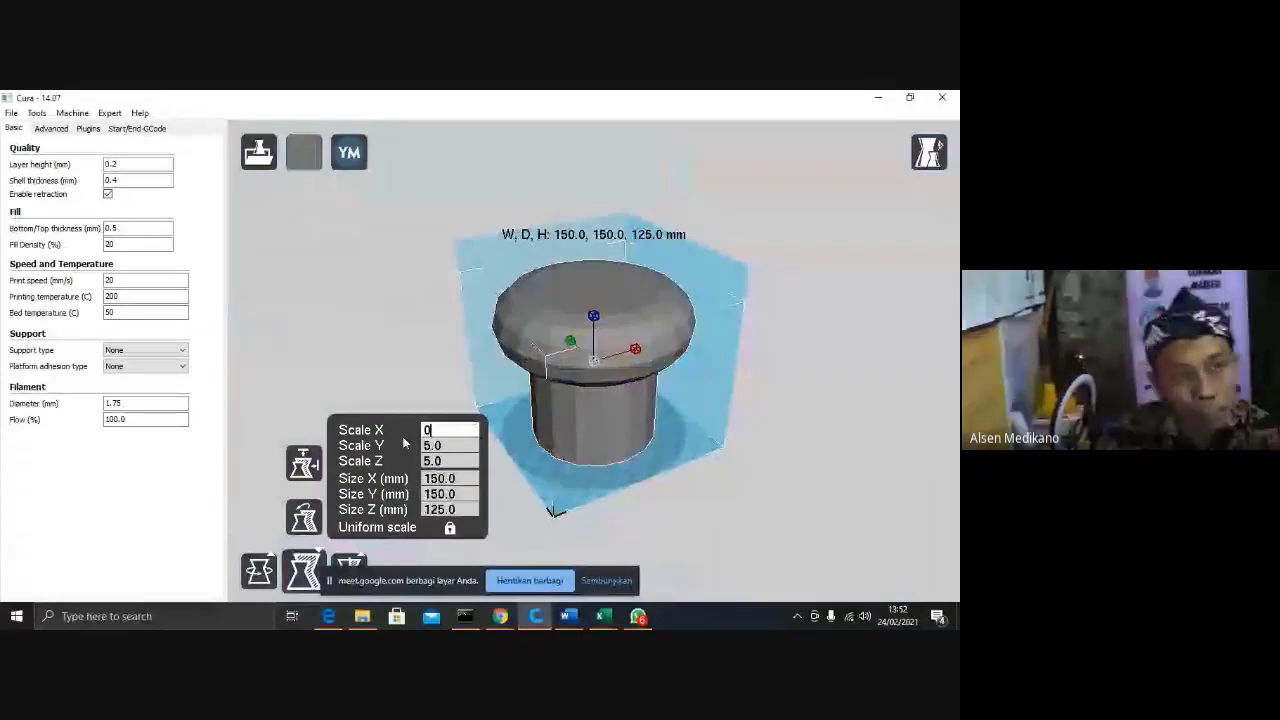
type(".5")
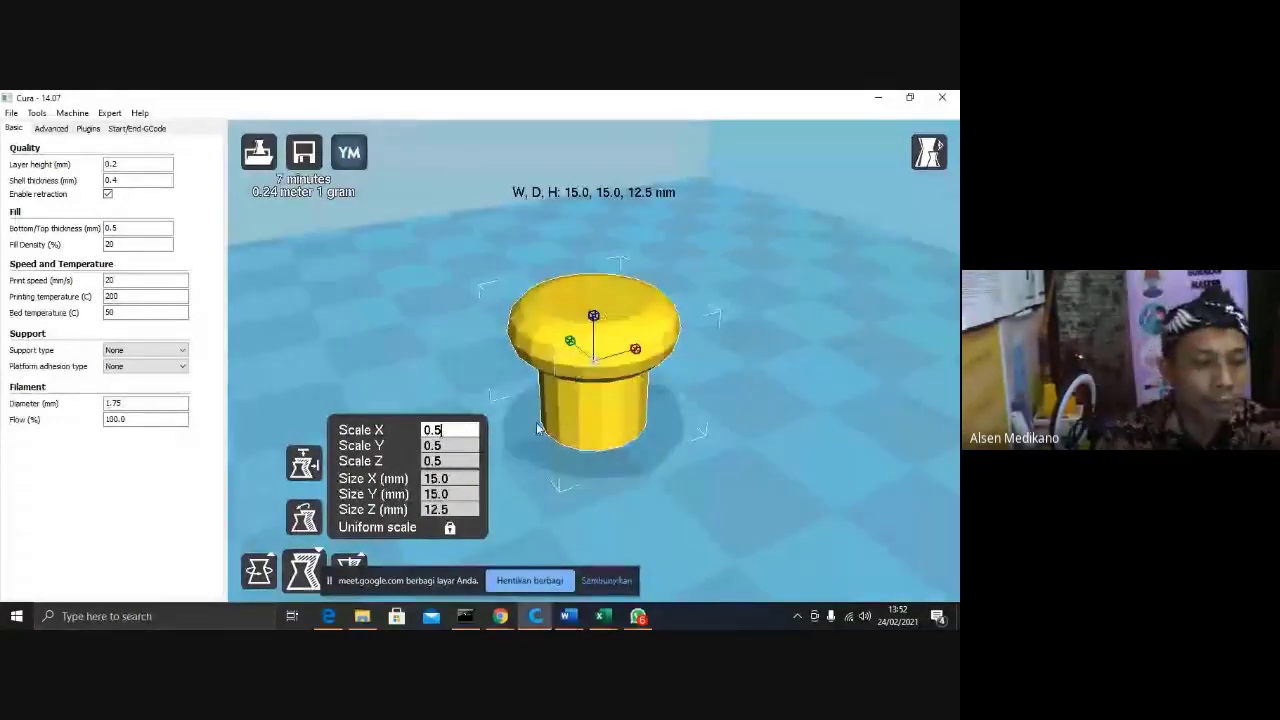
key("BackSpace")
key("BackSpace")
key("BackSpace")
type("1")
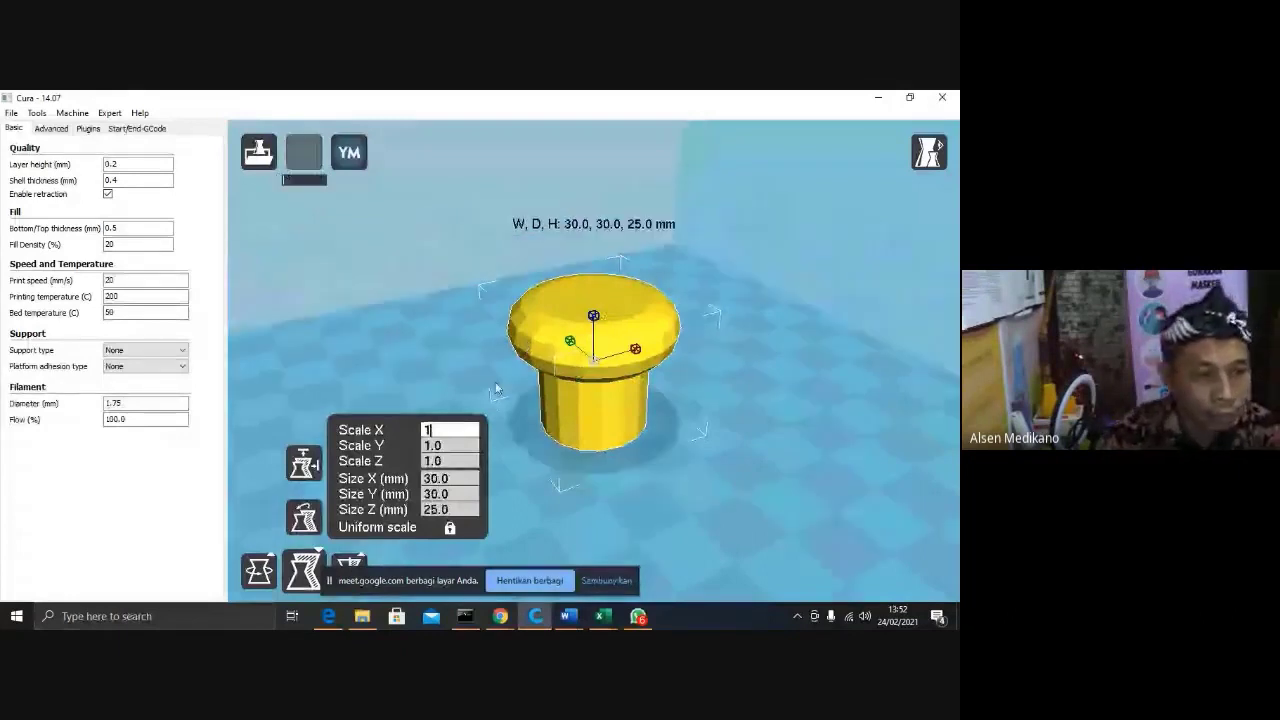
Bring up the mirror options, move the model slightly off centre, and center it on the platform again.
left_click(358, 565)
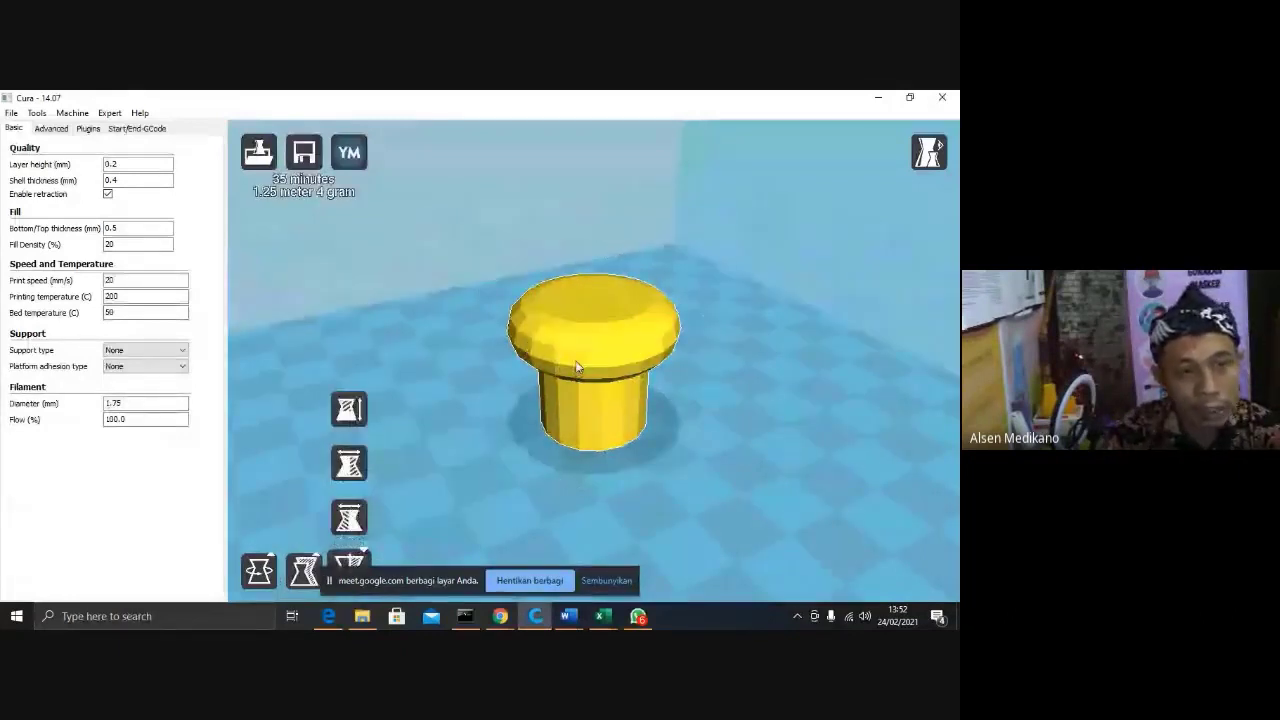
left_click_drag(575, 364, 554, 382)
right_click(554, 383)
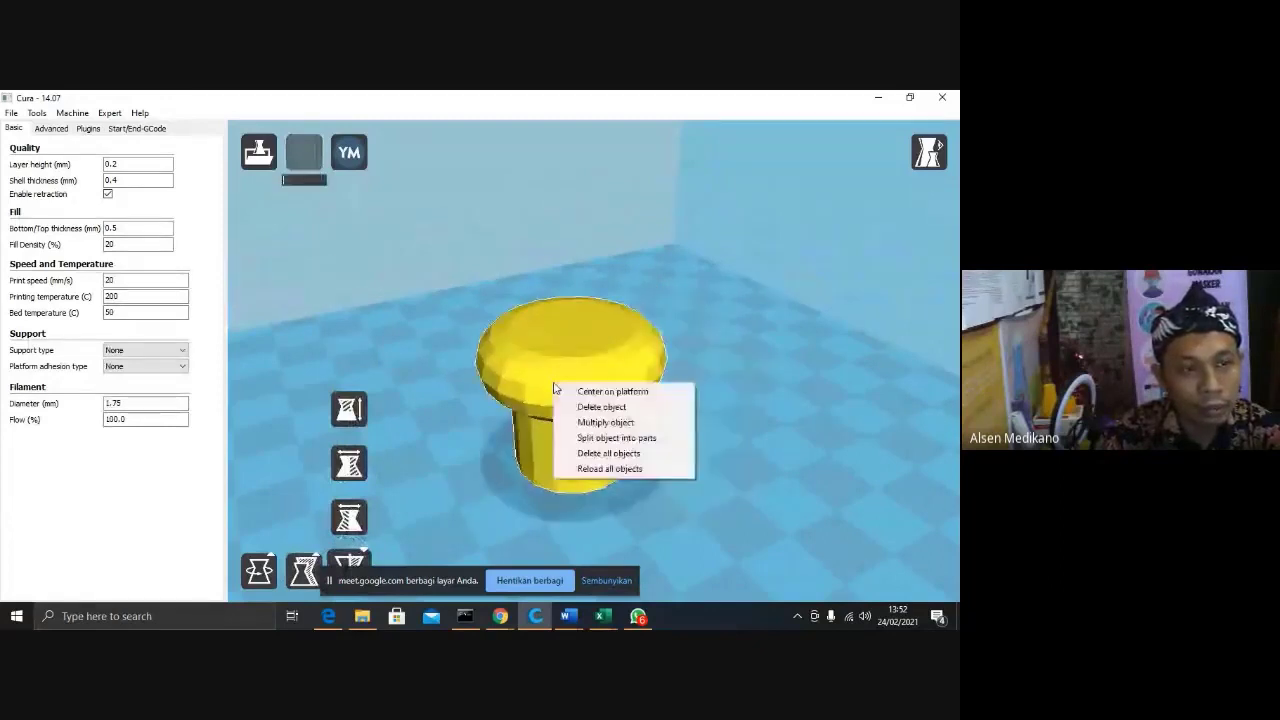
left_click(605, 391)
left_click(720, 366)
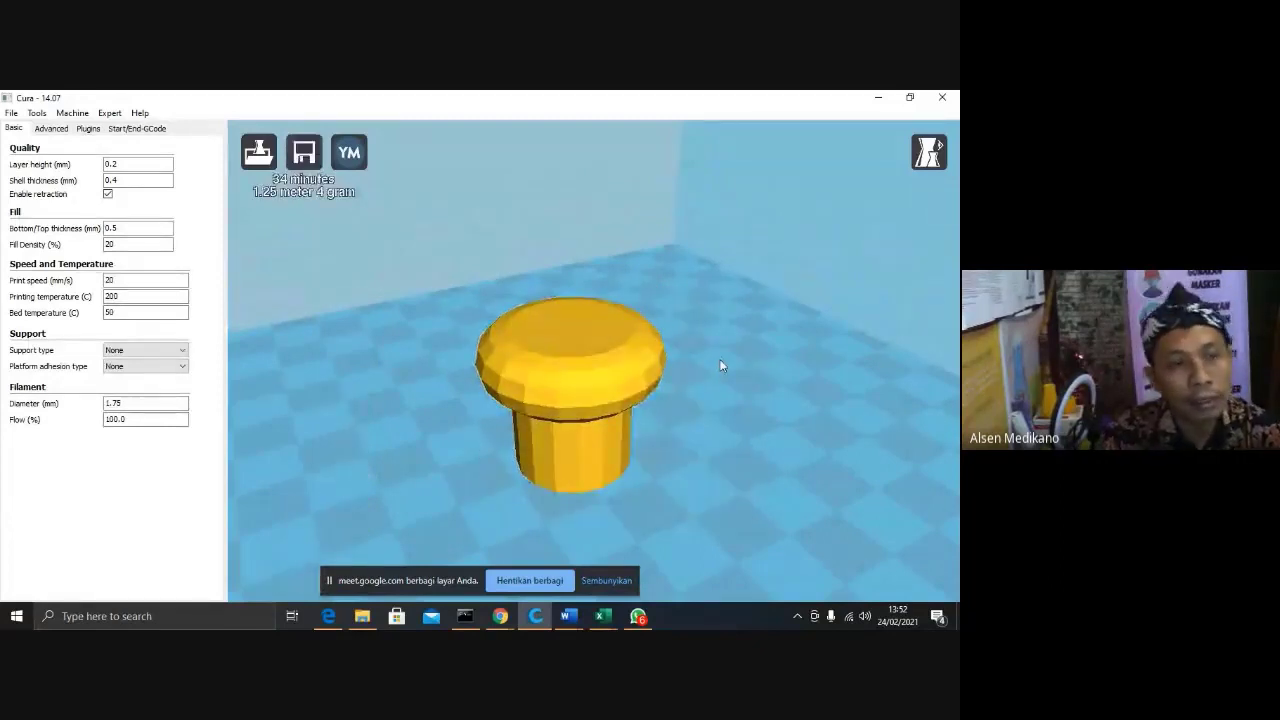
Move the model to one side of the platform and split the object into parts.
left_click_drag(617, 374, 491, 380)
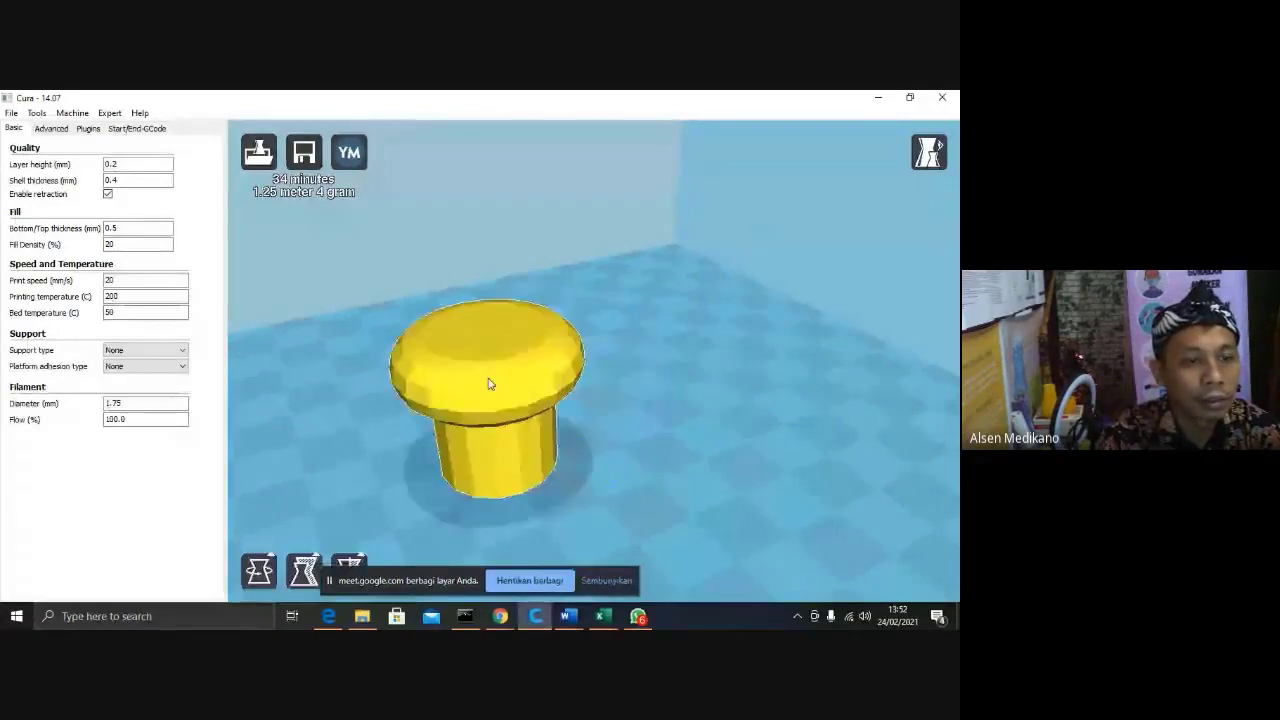
right_click(490, 381)
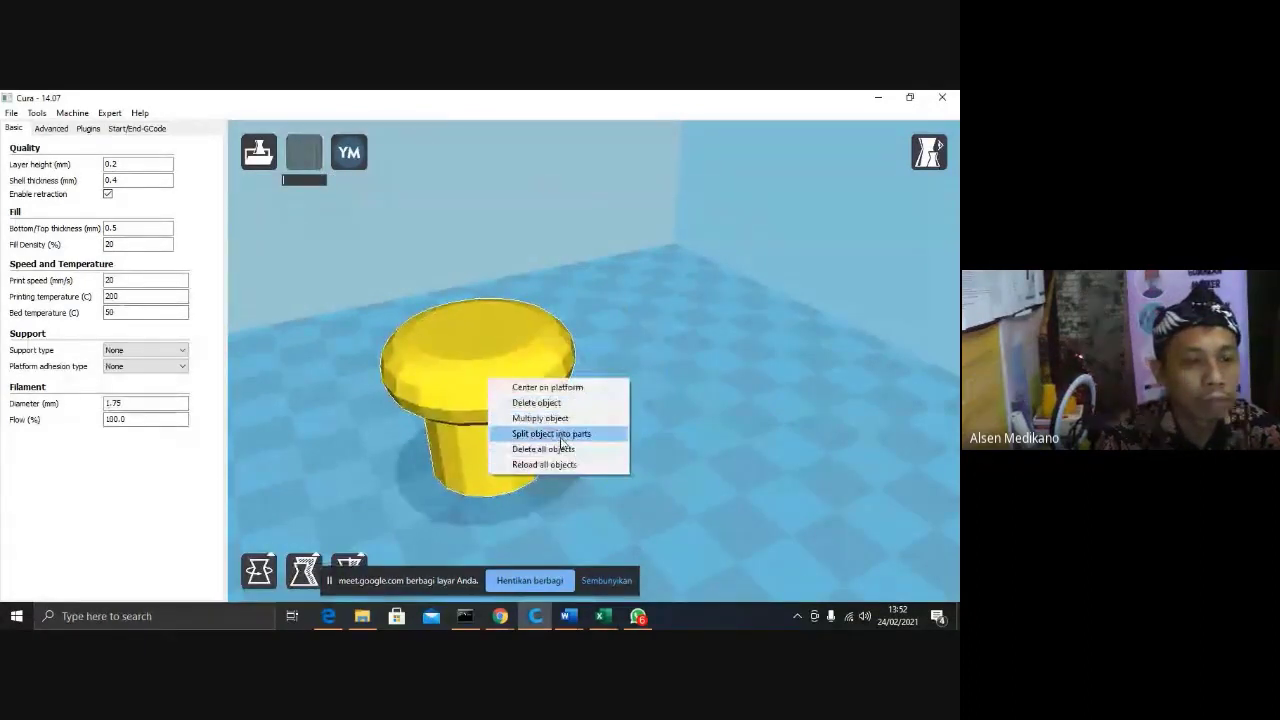
left_click(564, 436)
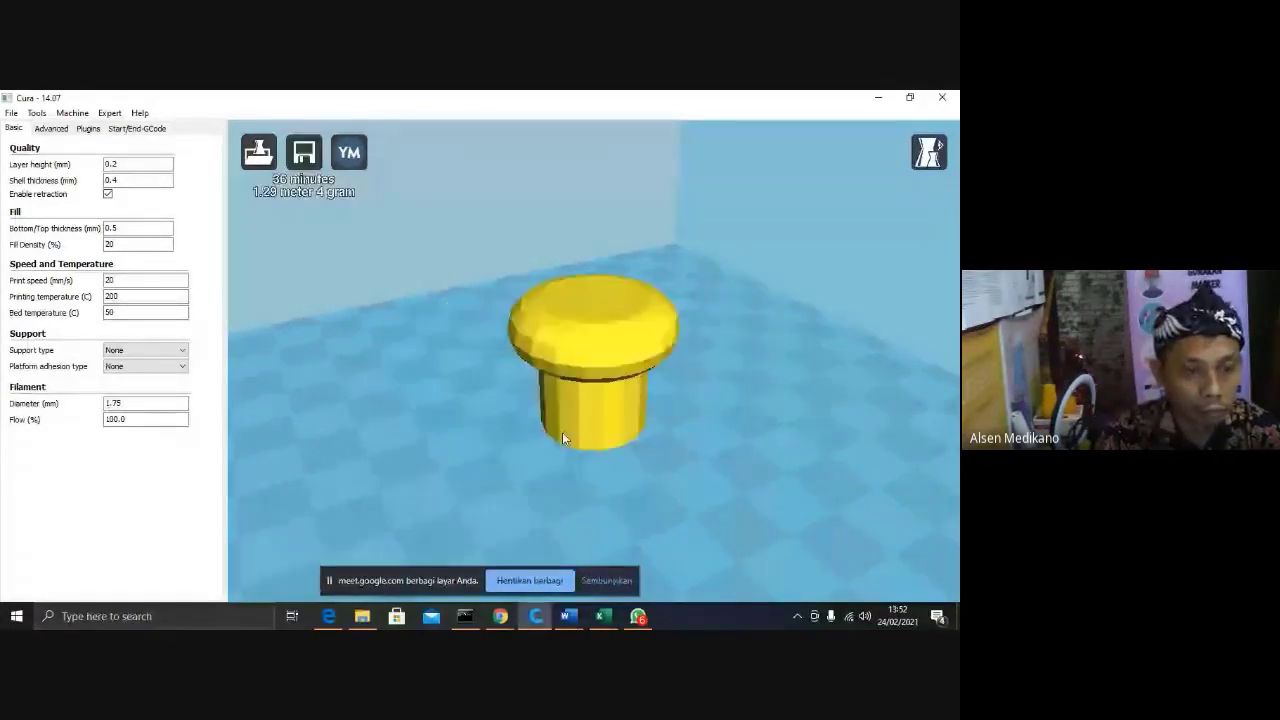
Multiply the model on the platform with 4 copies.
right_click(564, 436)
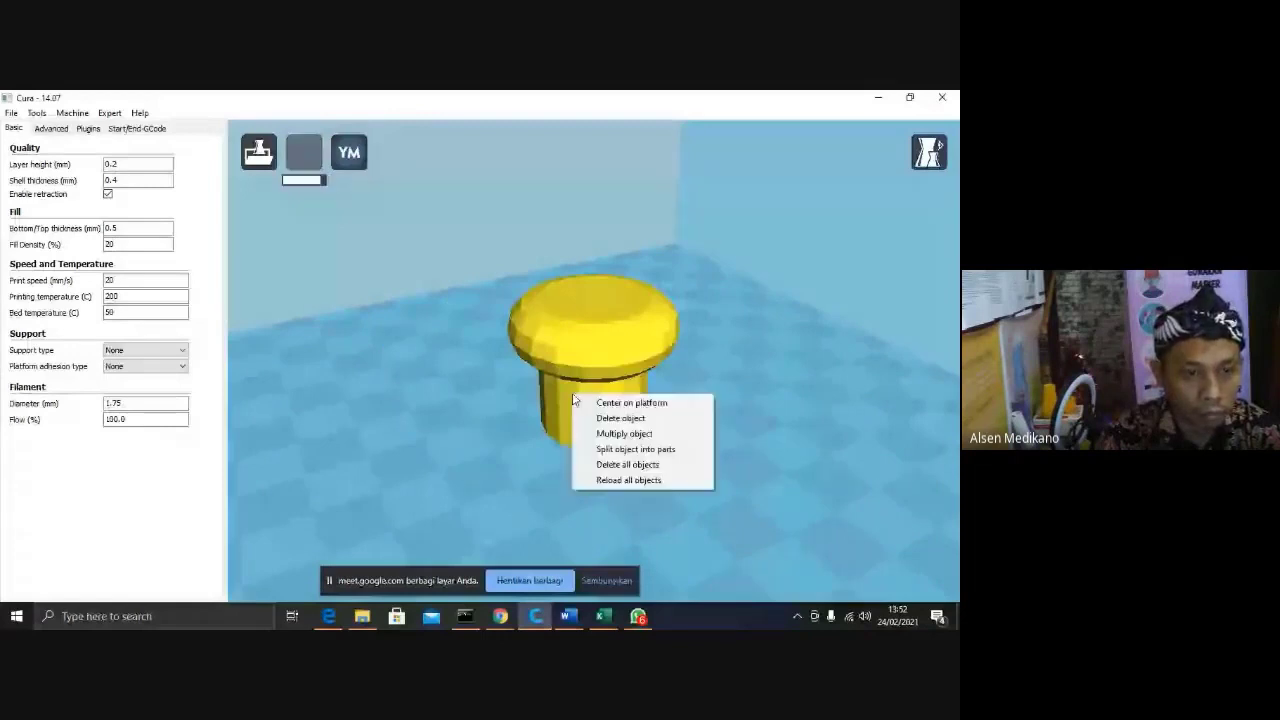
left_click(636, 434)
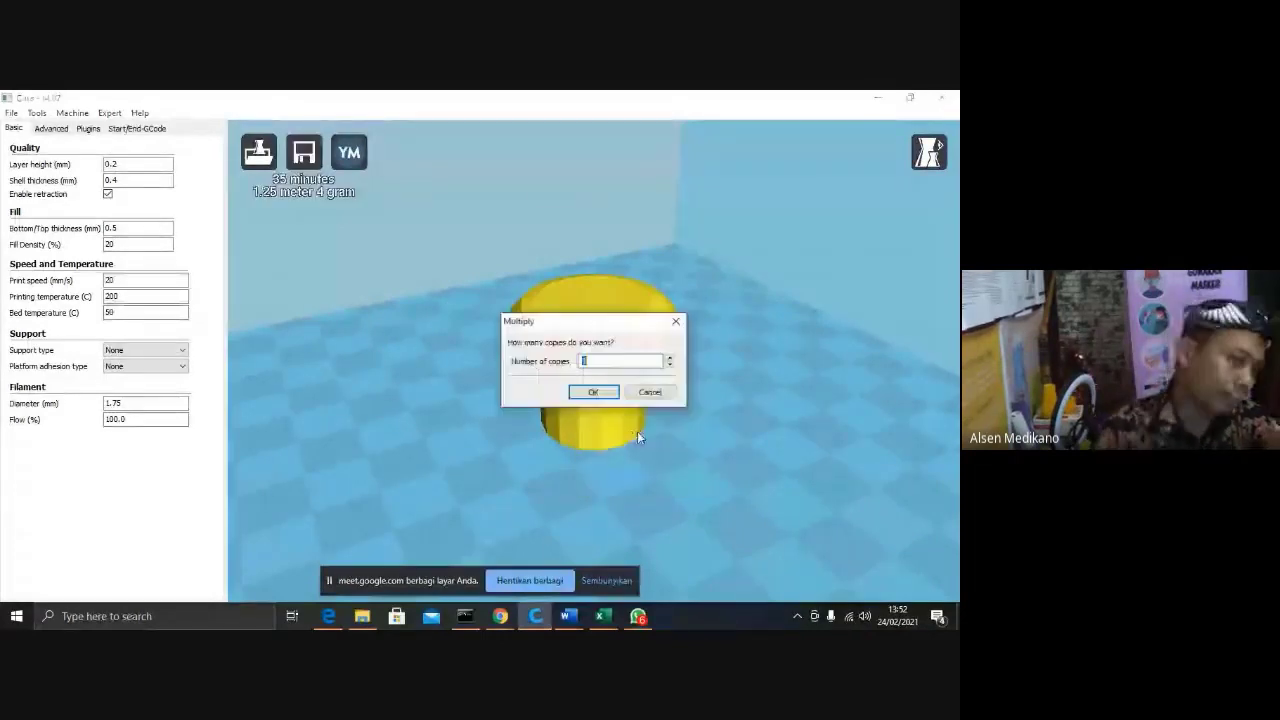
type("4")
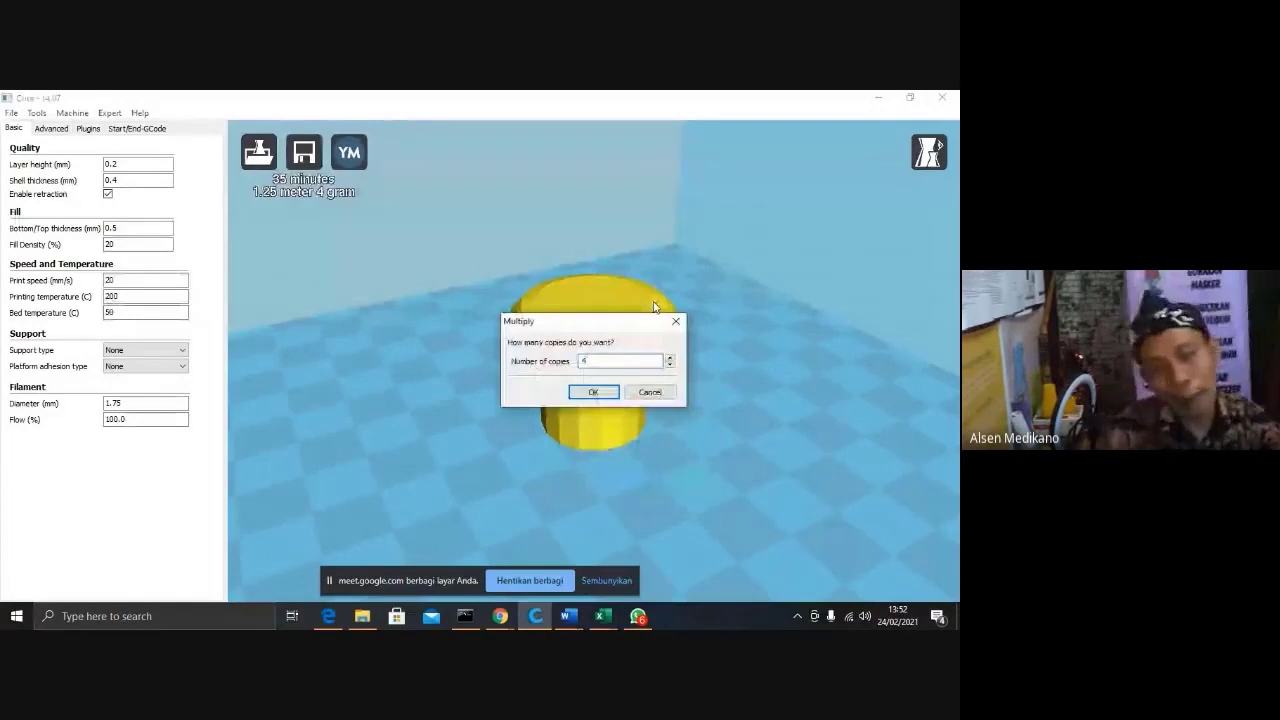
key("Return")
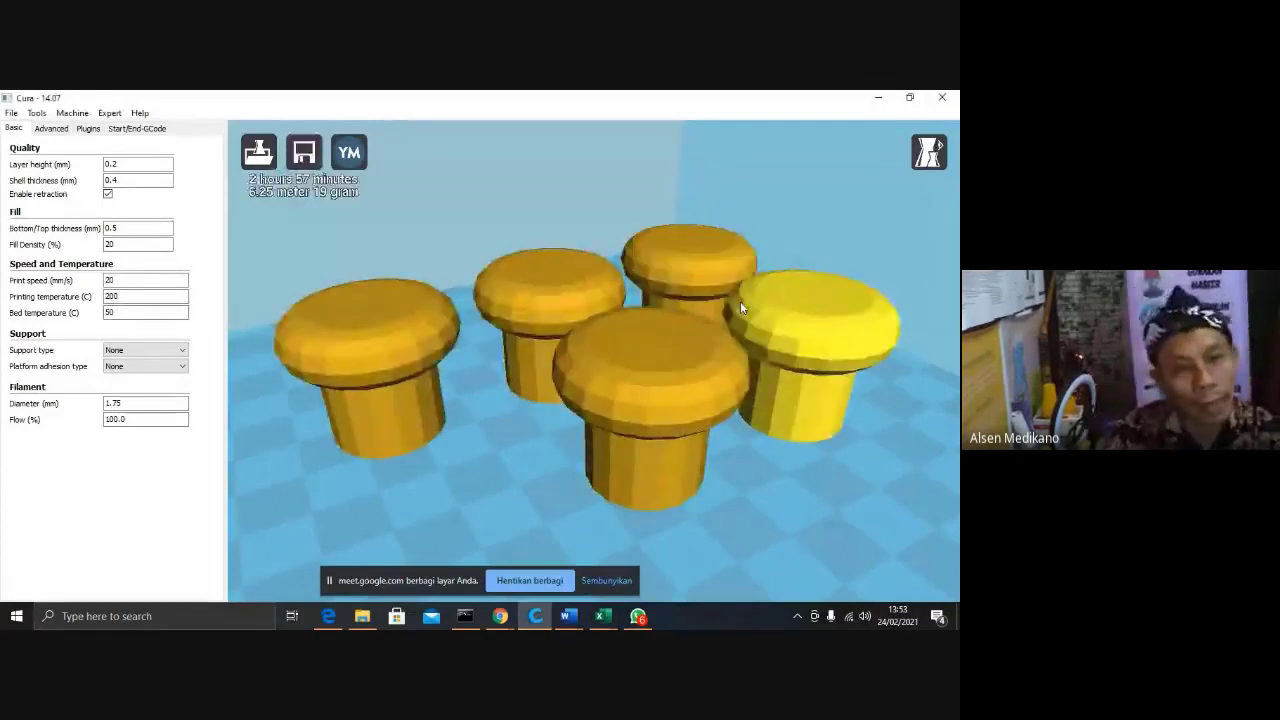
Reposition the front copies on the platform, trying one beyond the build area's edge and bringing it back inside.
left_click(718, 382)
left_click_drag(610, 390, 456, 468)
left_click(456, 468)
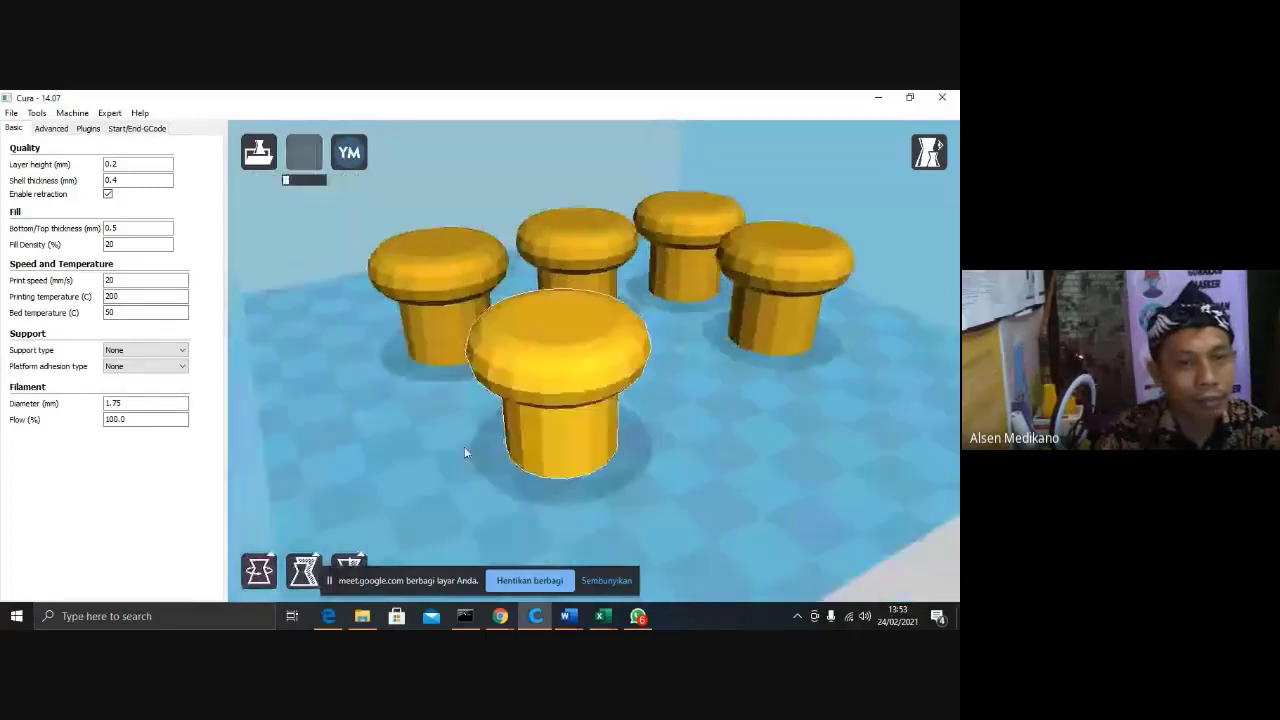
left_click(783, 331)
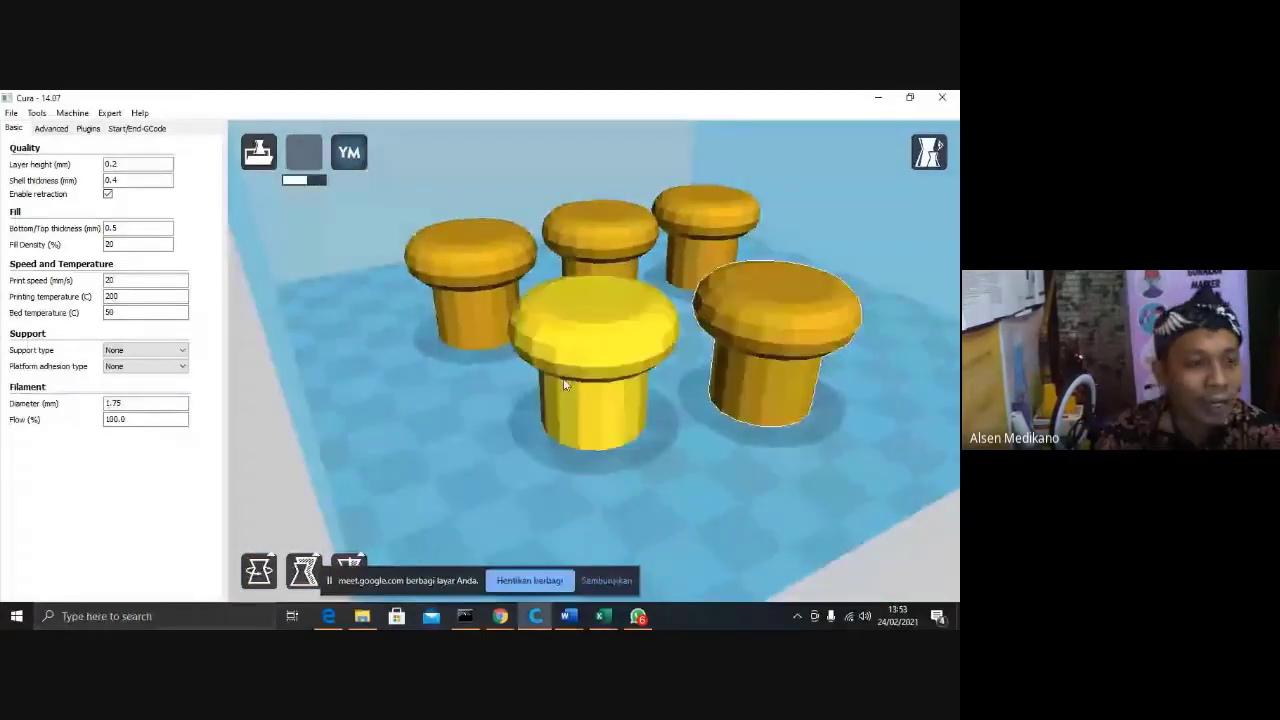
left_click_drag(565, 385, 340, 455)
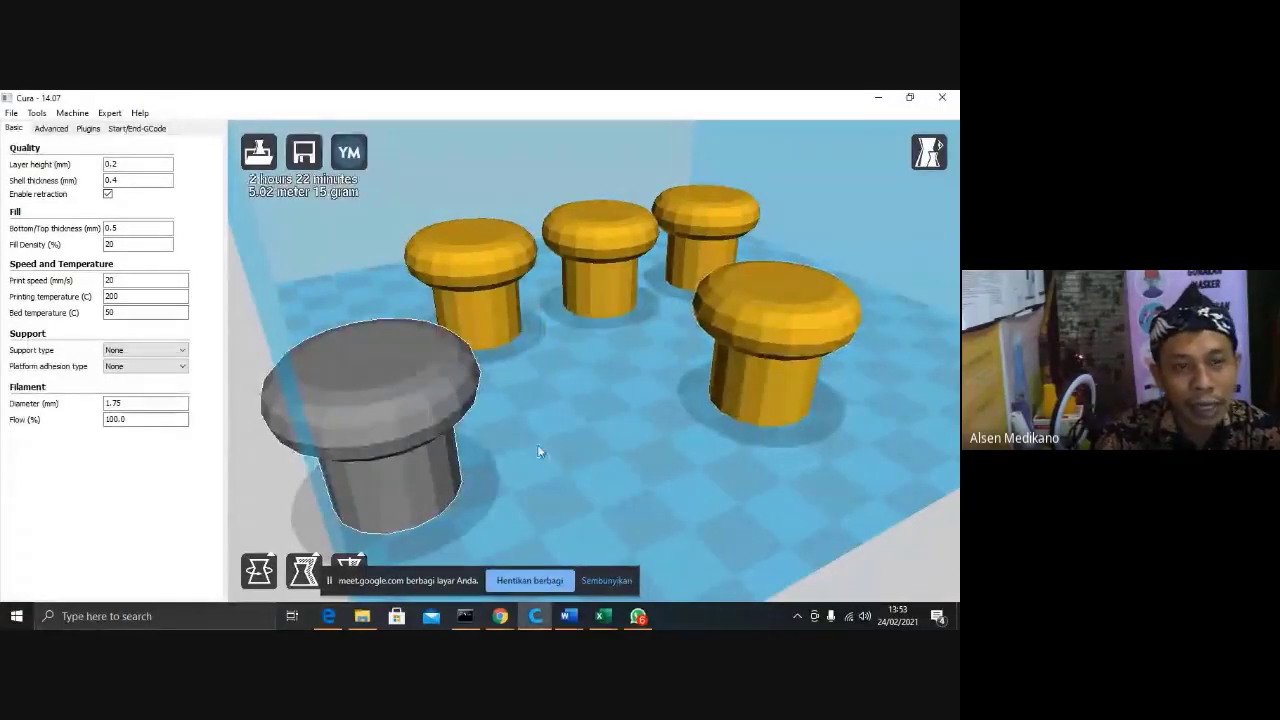
left_click_drag(360, 380, 597, 389)
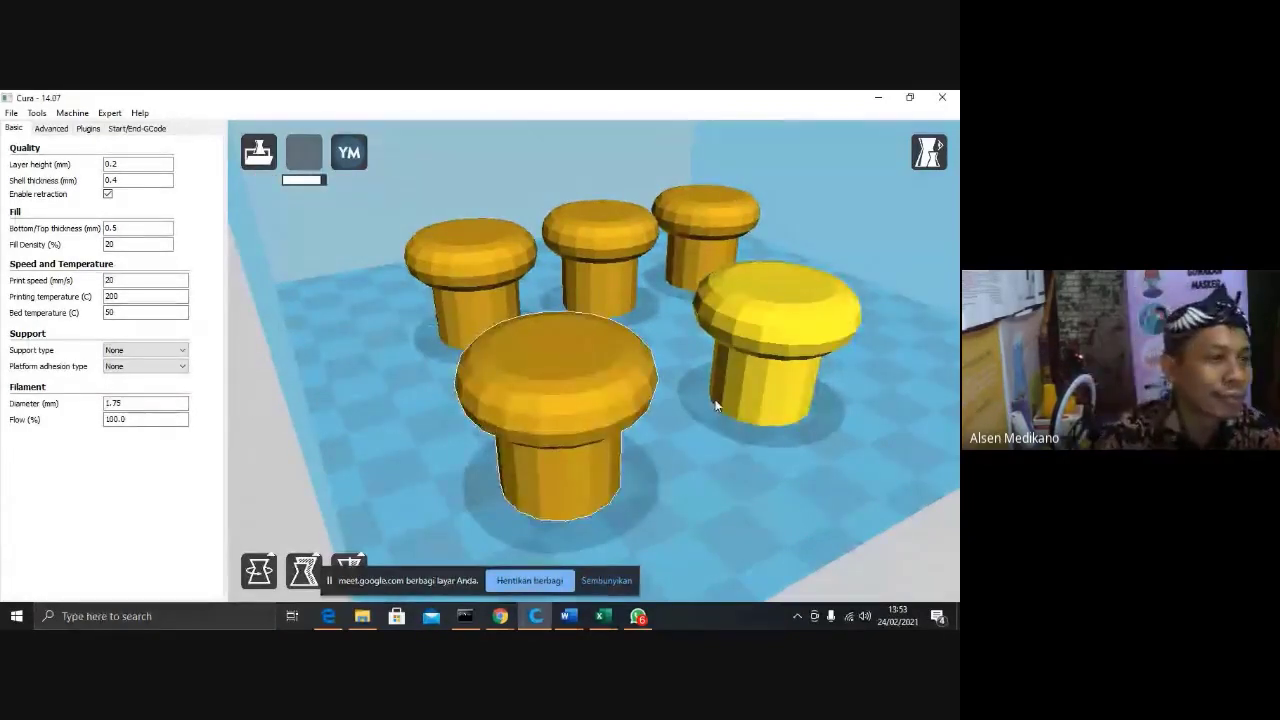
left_click_drag(491, 354, 553, 345)
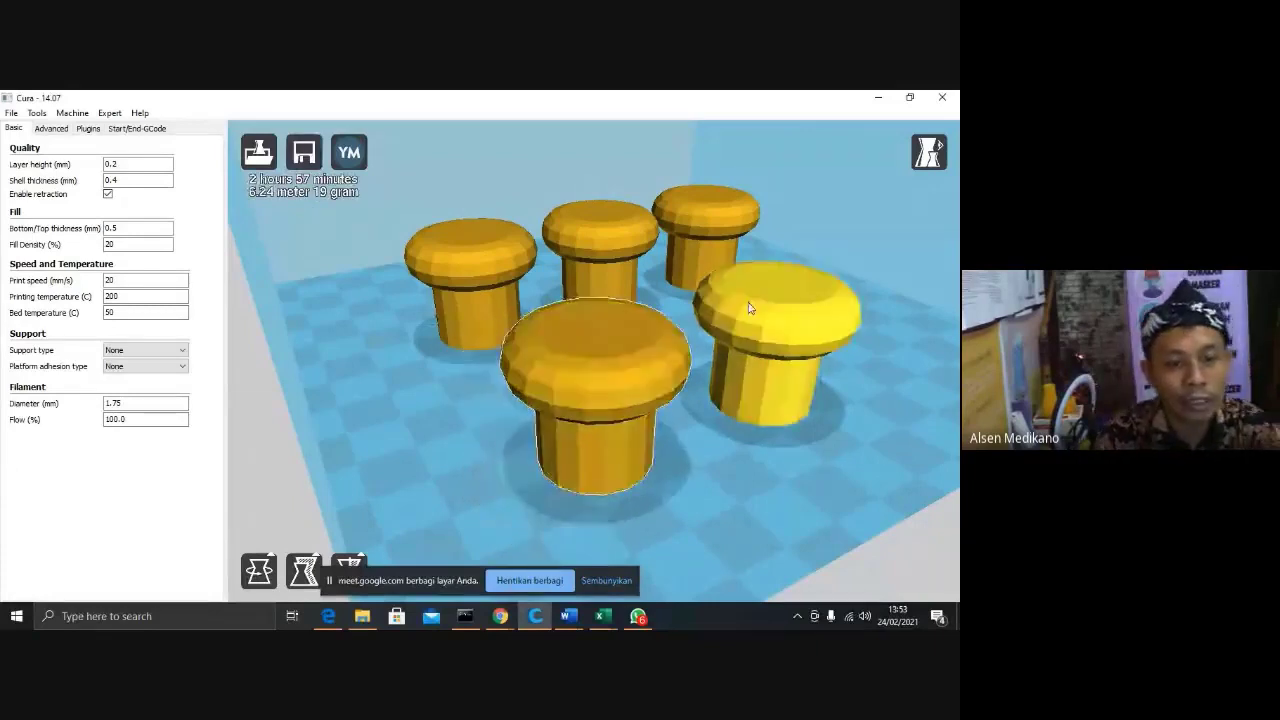
Remove the extra copies and center the single remaining model on the platform.
left_click(749, 306)
right_click_drag(715, 296, 363, 426)
left_click_drag(842, 478, 753, 366)
right_click(753, 366)
left_click(783, 377)
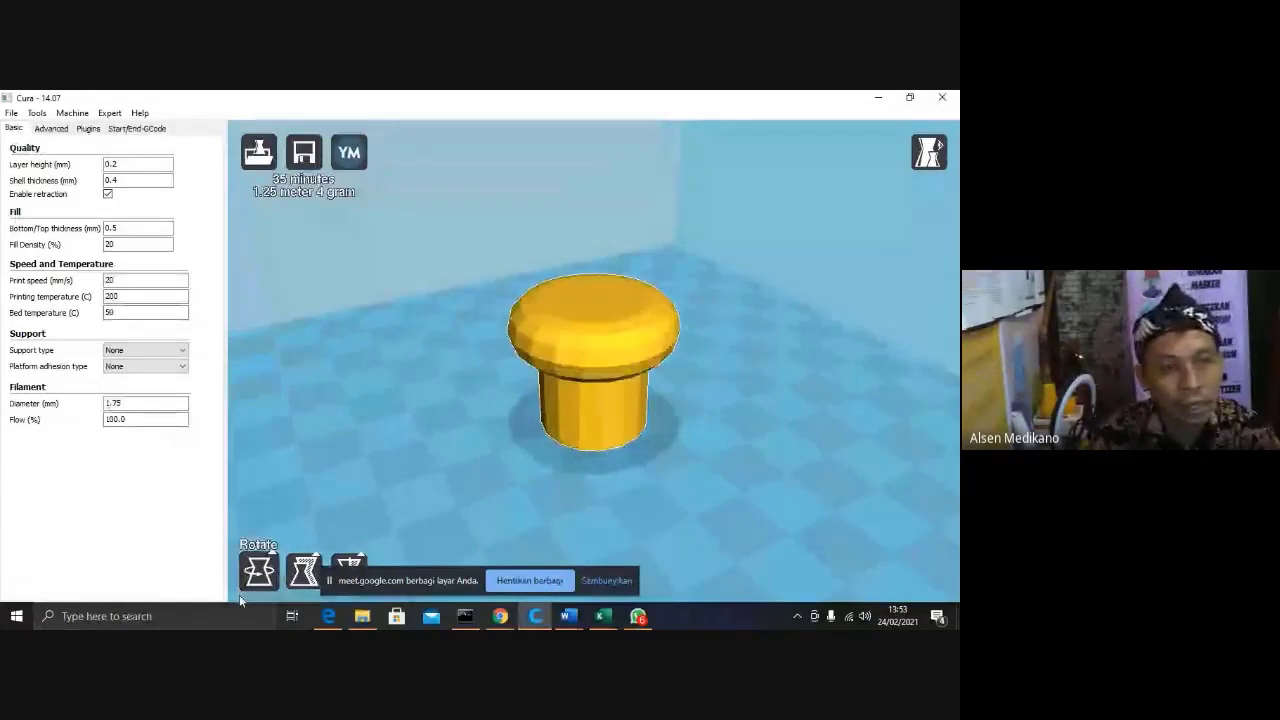
Rotate the model upside down so its wide flange rests on the platform.
left_click(245, 586)
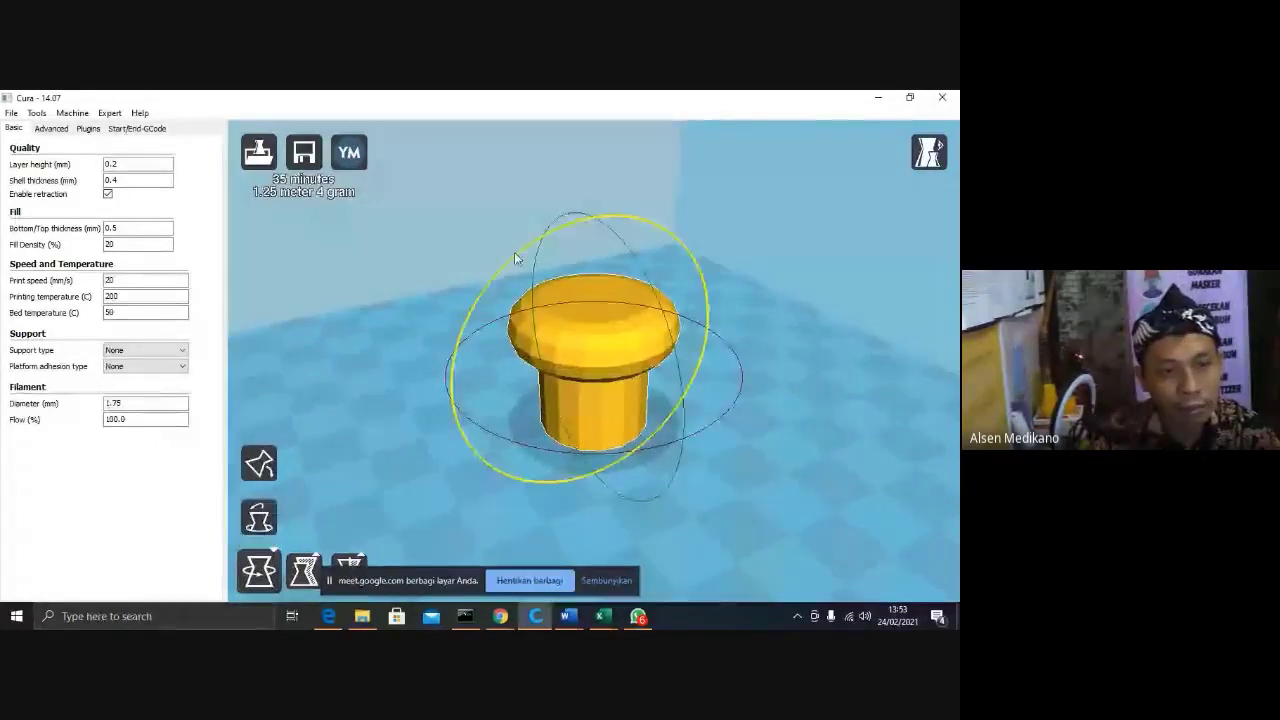
left_click_drag(514, 252, 629, 425)
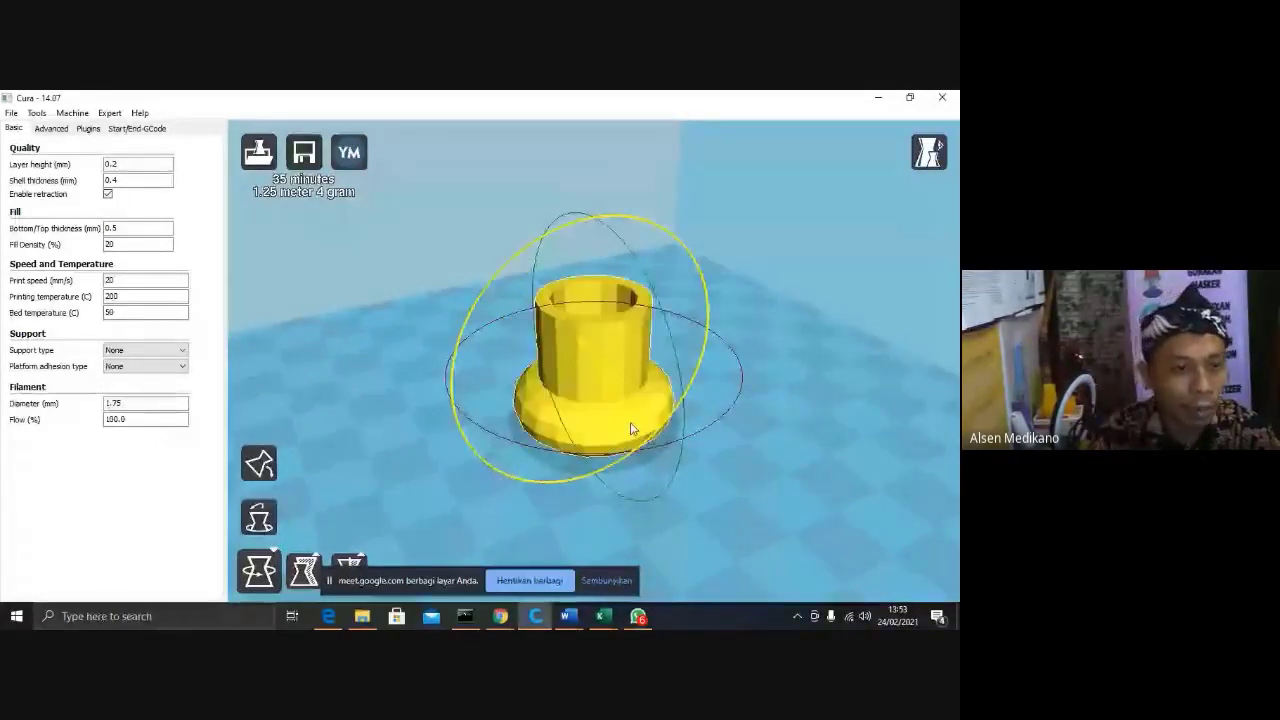
left_click(541, 517)
left_click(604, 376)
scroll(706, 461, "down", 2)
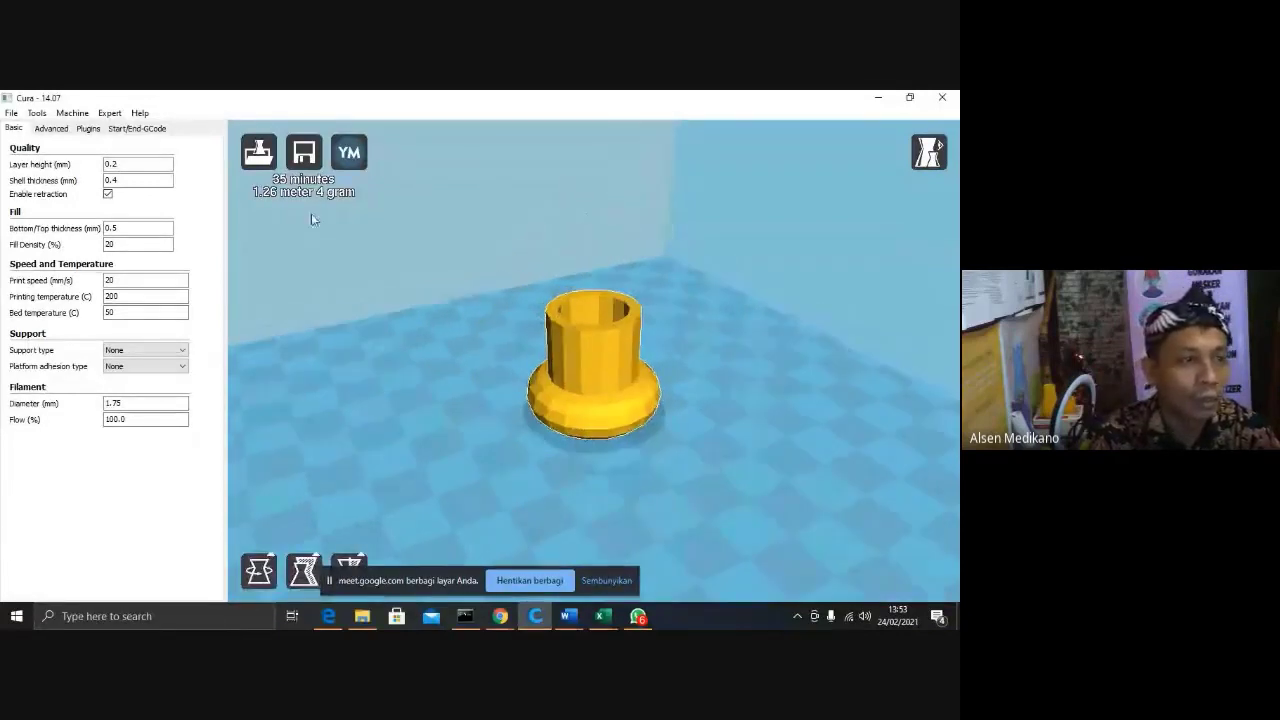
Save the toolpath as a G-code file named "Tutup Botol" in the Sample folder.
left_click(304, 152)
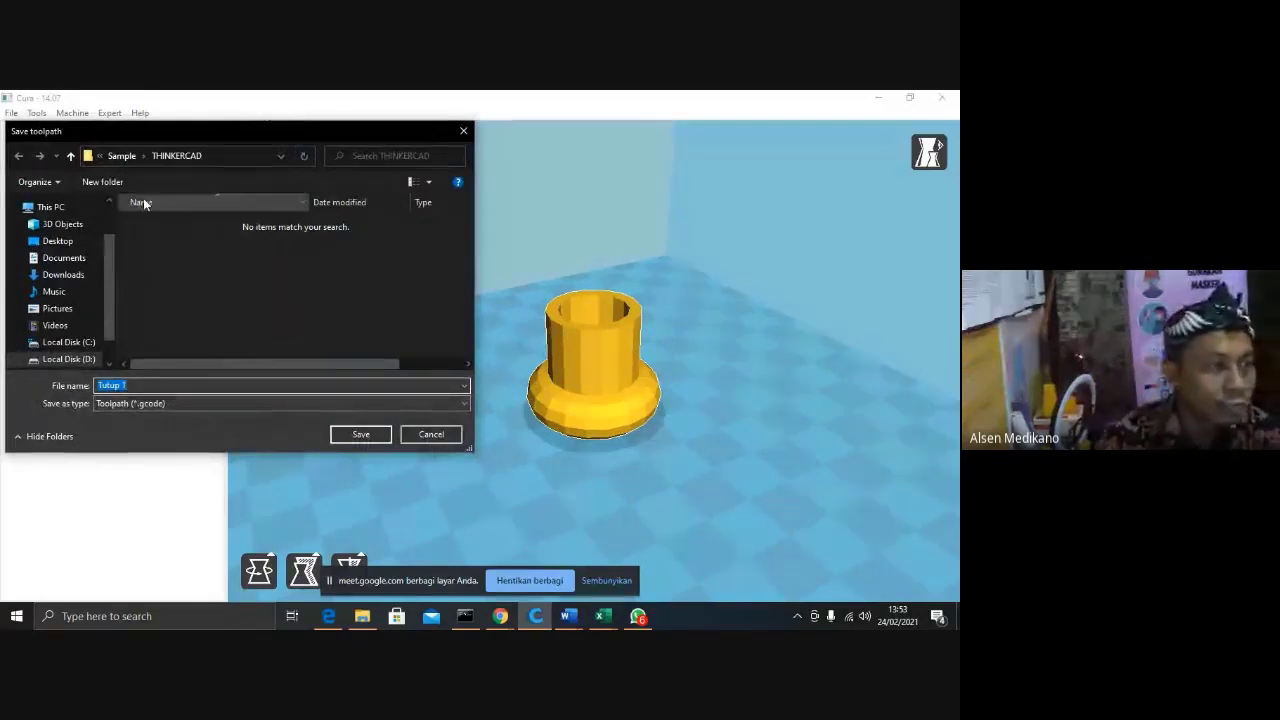
left_click(127, 157)
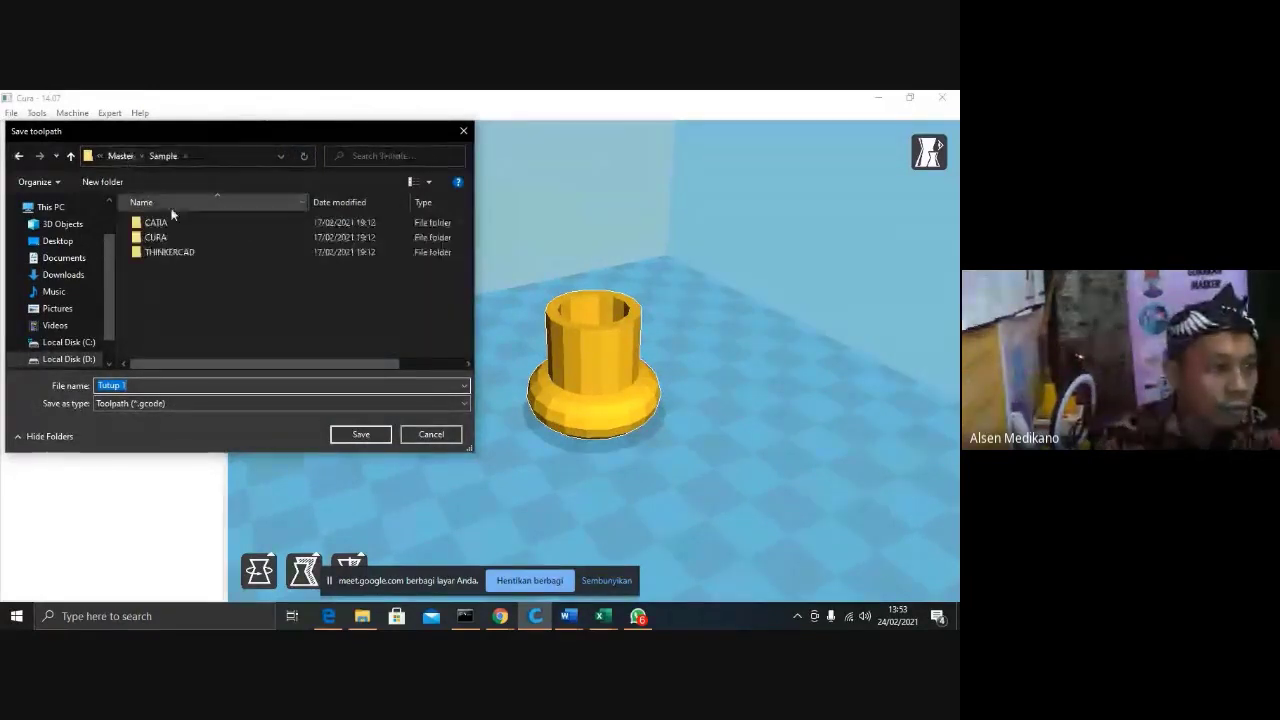
left_click(140, 386)
key("BackSpace")
type("Botol")
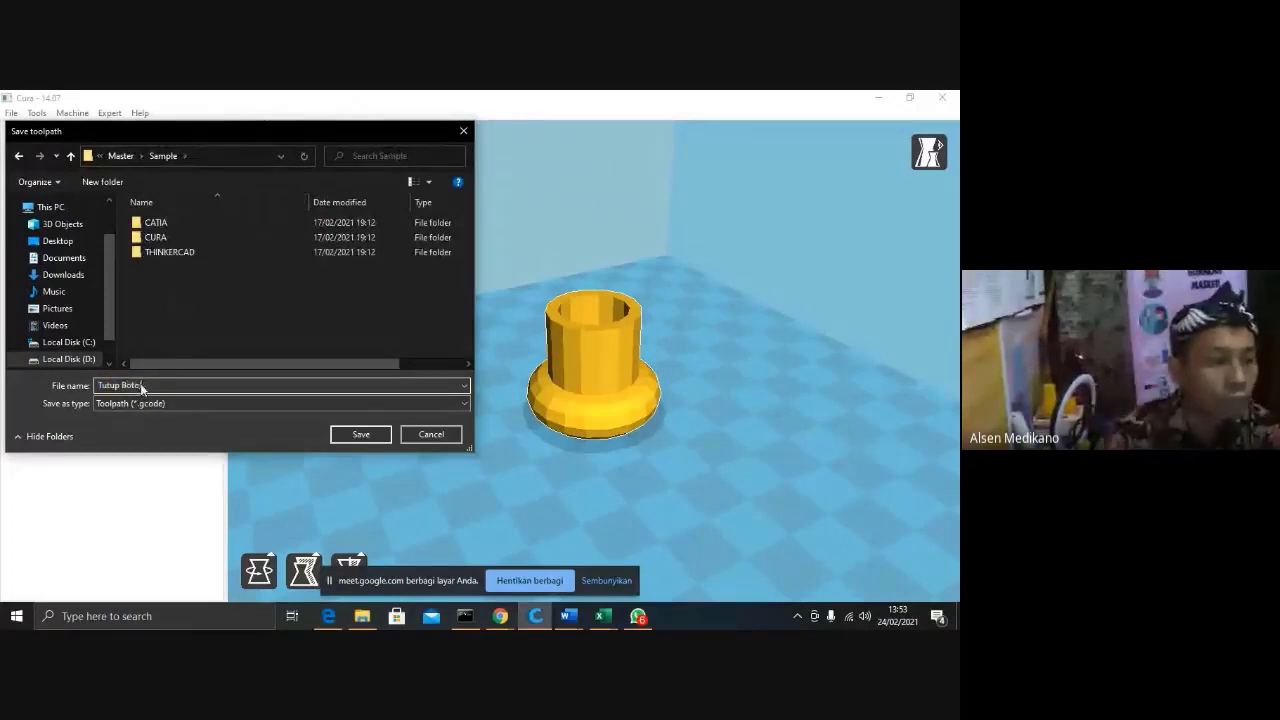
left_click(357, 435)
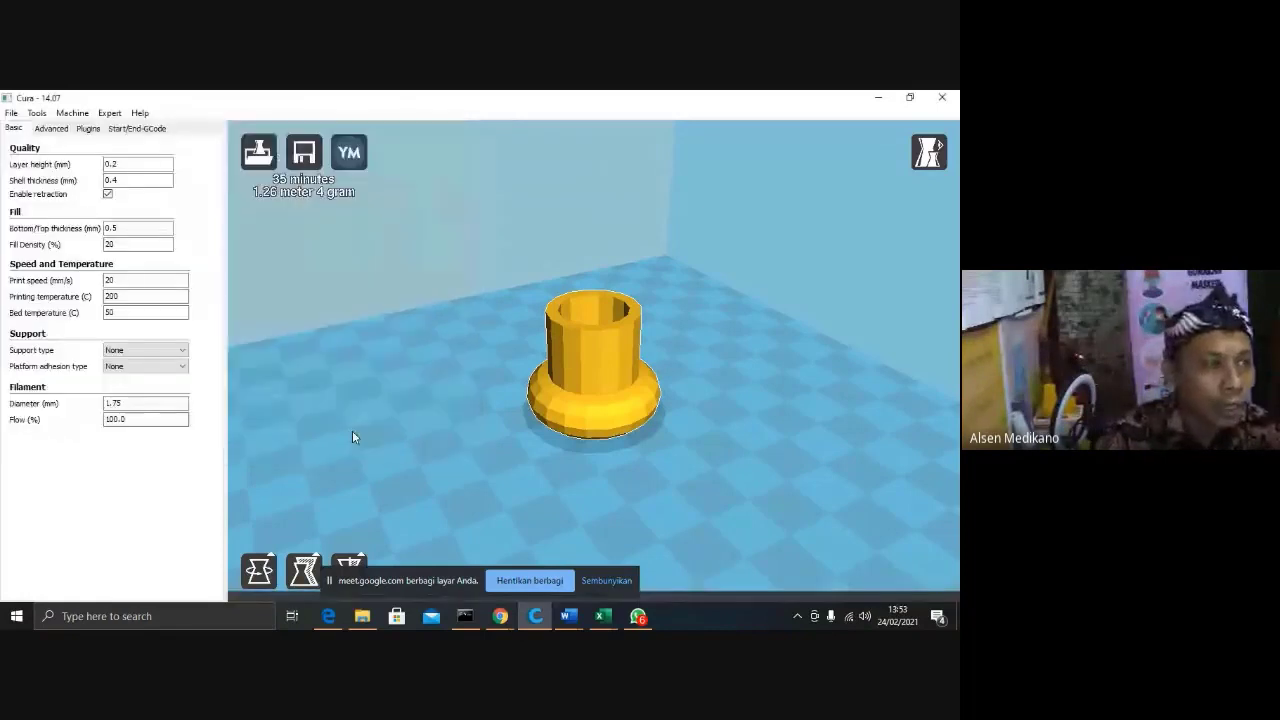
Review the commands and comments in the start.gcode and end.gcode scripts.
left_click(121, 130)
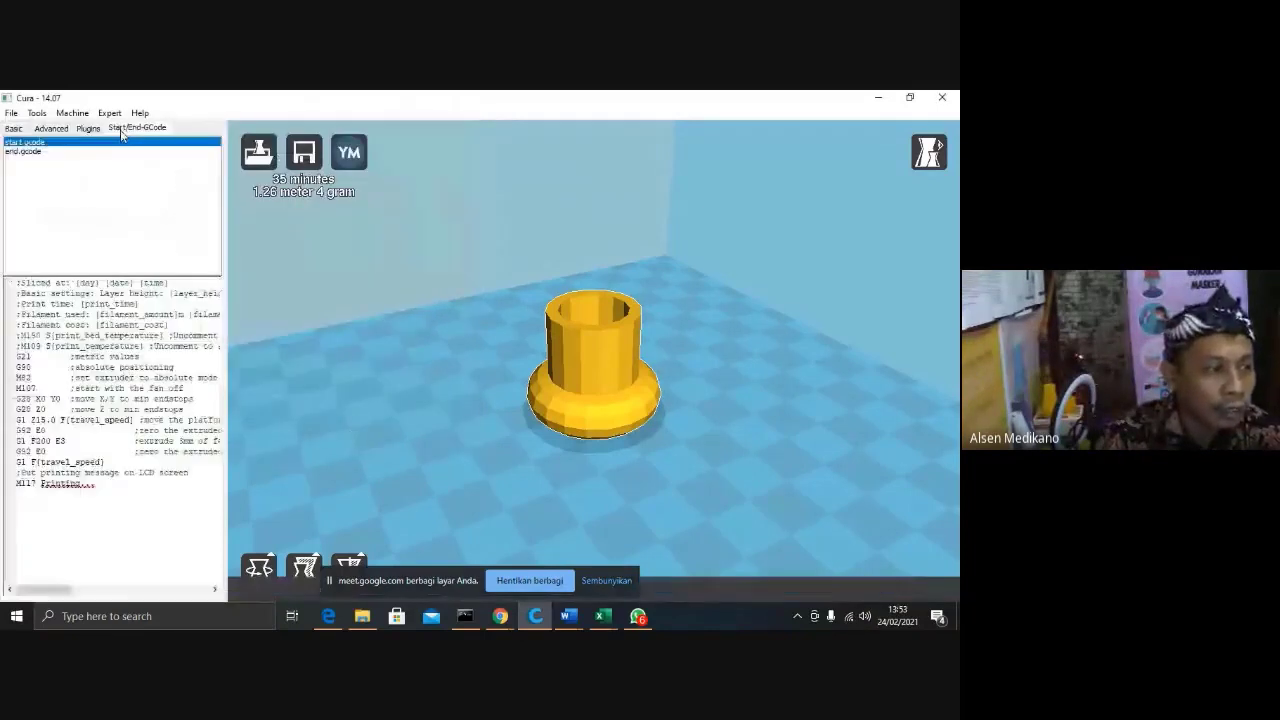
left_click_drag(143, 357, 20, 366)
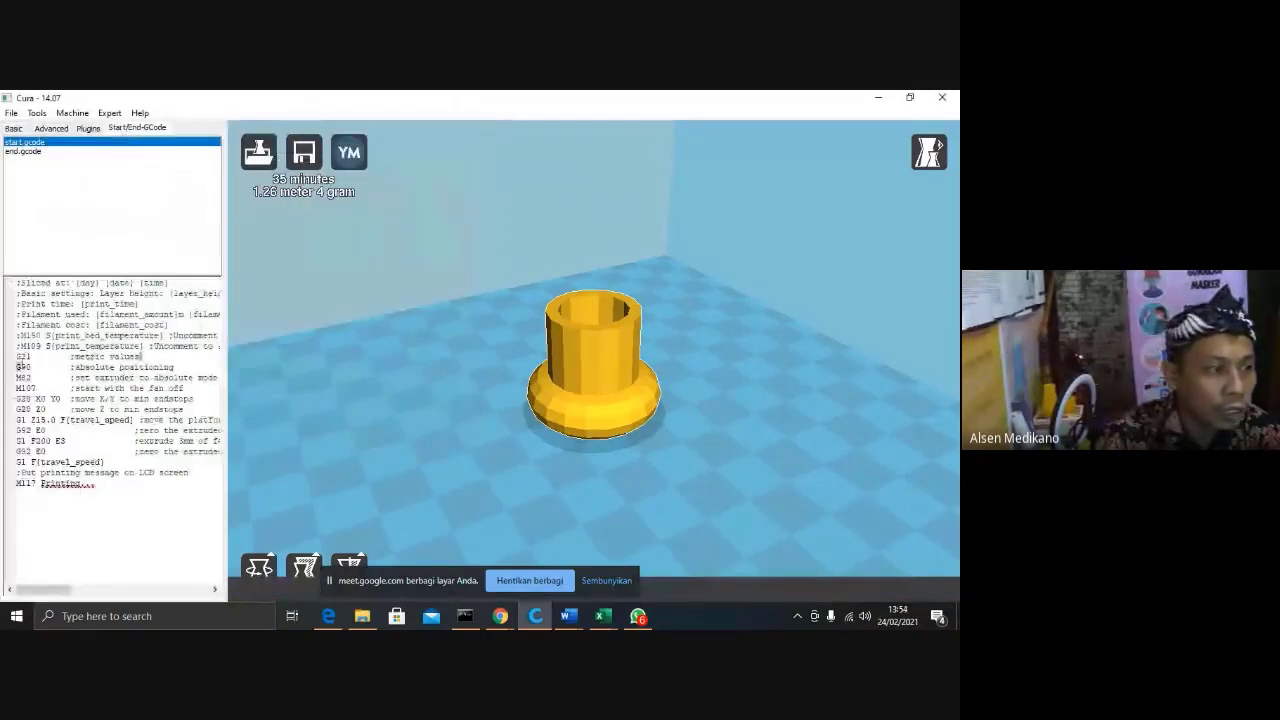
left_click_drag(17, 283, 143, 378)
left_click(163, 368)
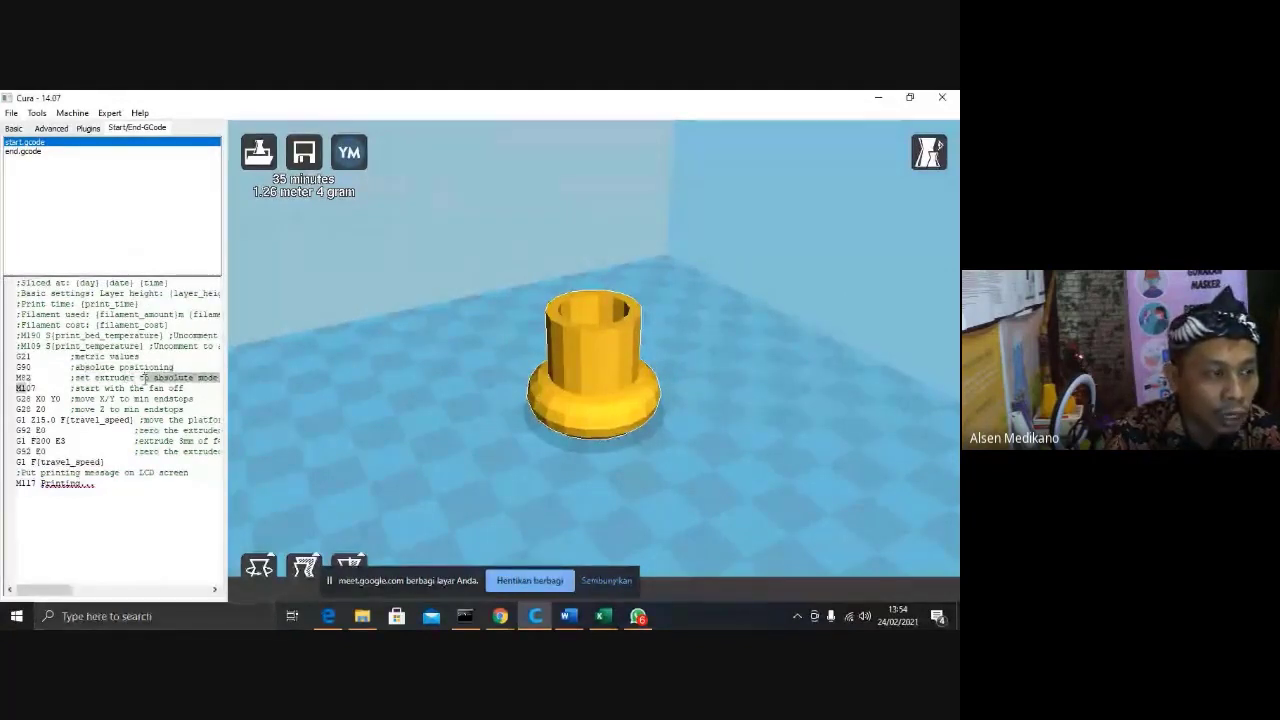
left_click(137, 390)
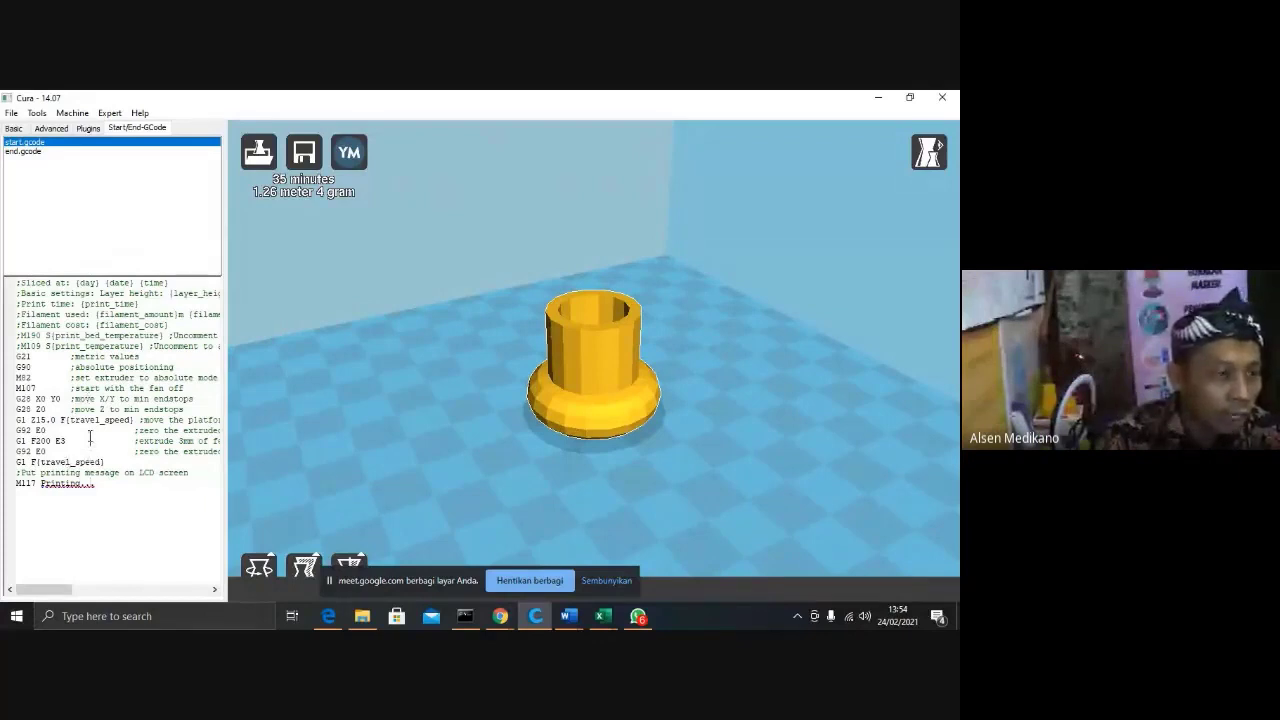
left_click(38, 155)
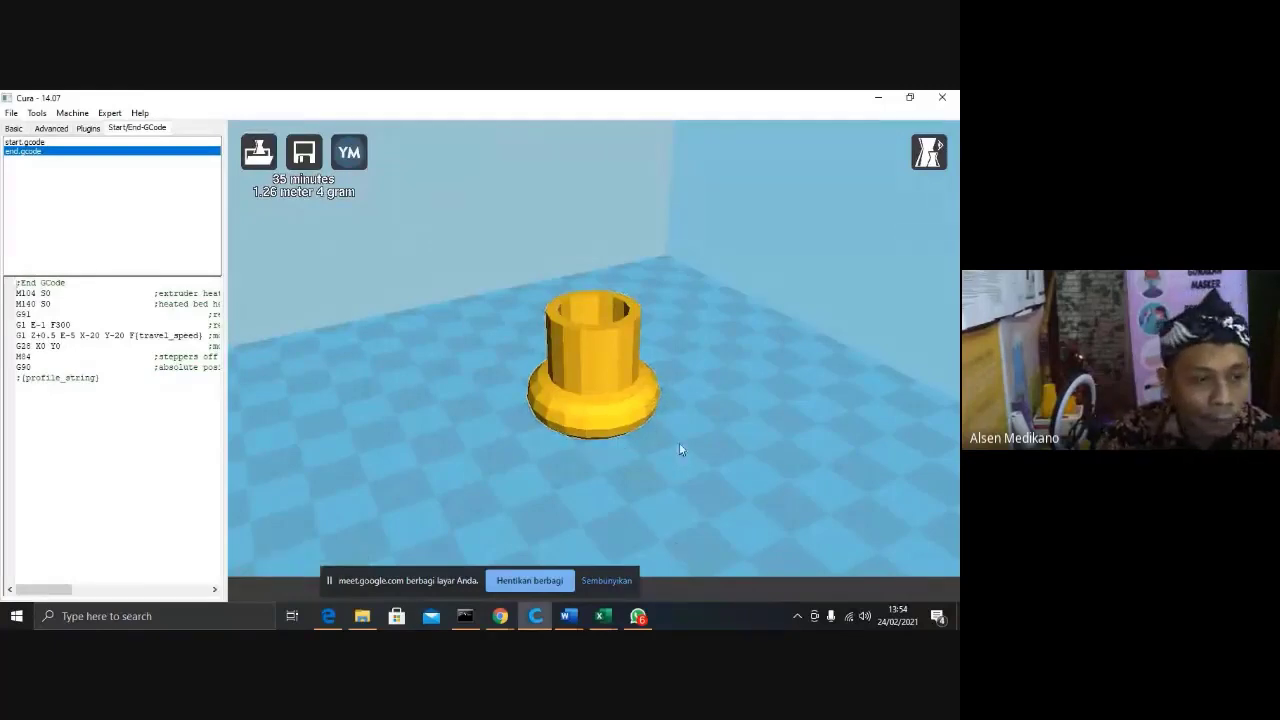
Switch to the course PDF in Edge and read through the Cura slides from page 12 to the configuration examples on page 16.
left_click(329, 617)
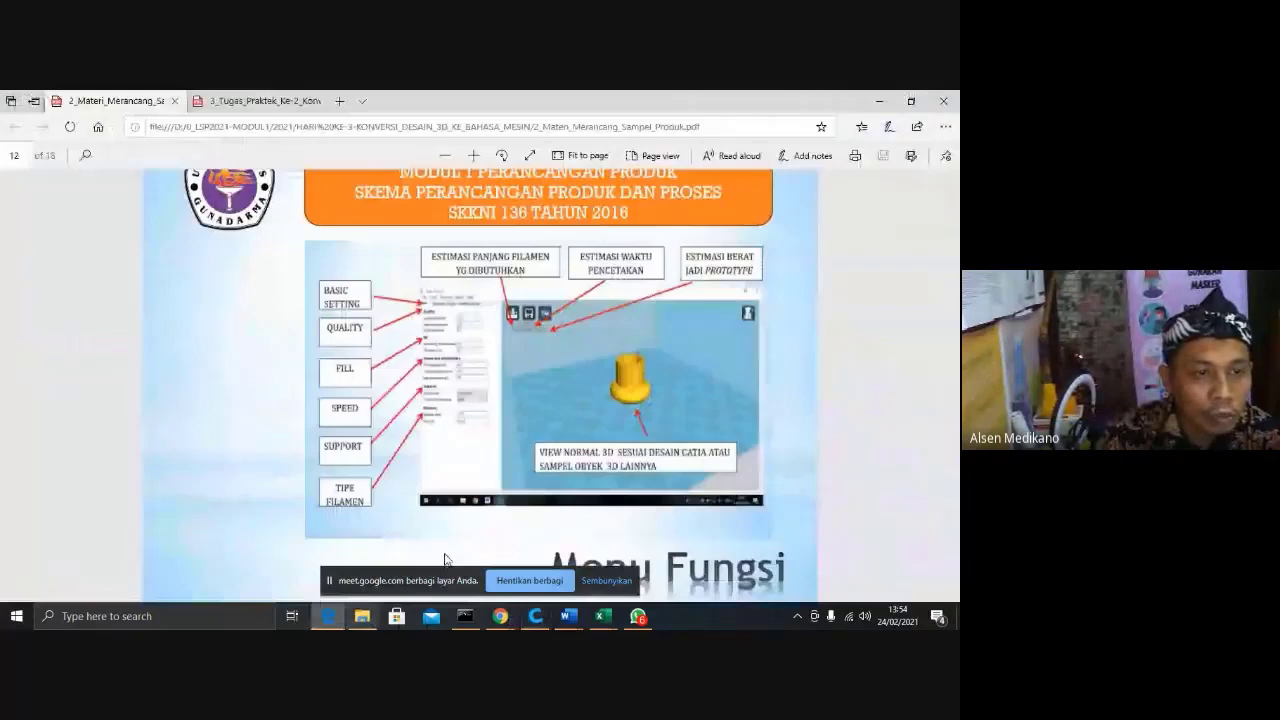
scroll(593, 473, "down", 5)
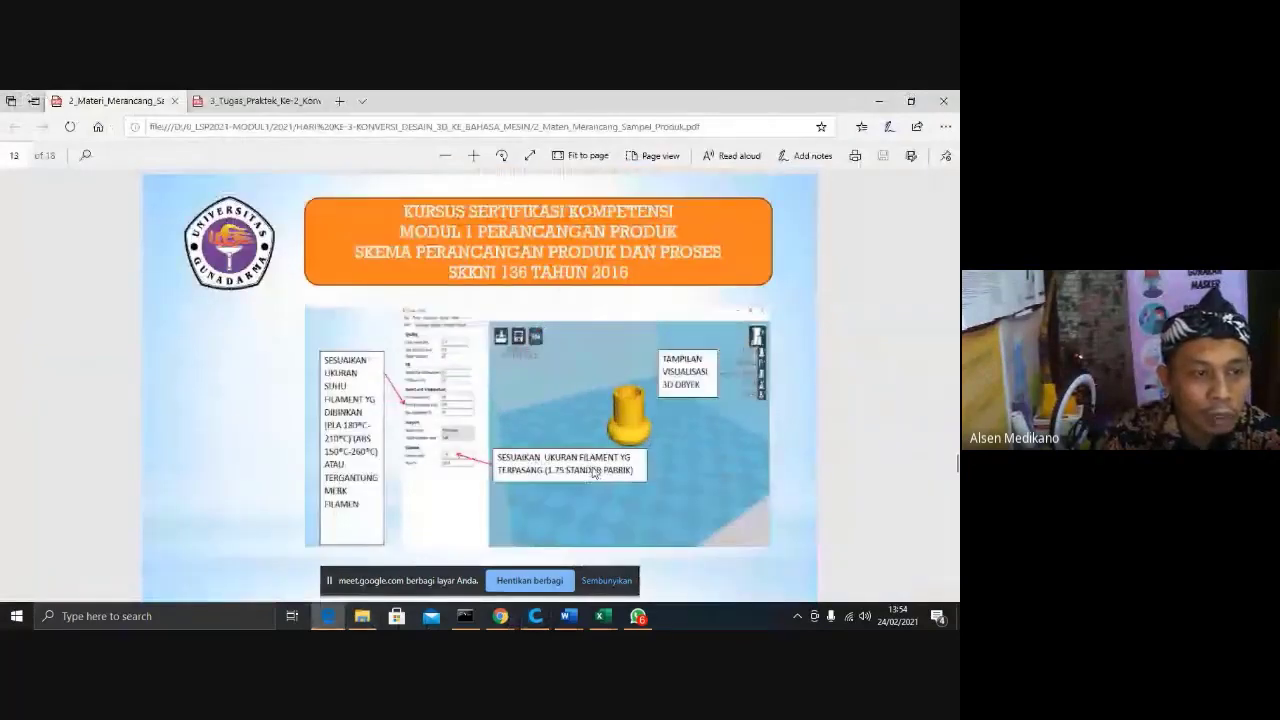
scroll(451, 391, "down", 4)
scroll(451, 391, "down", 4)
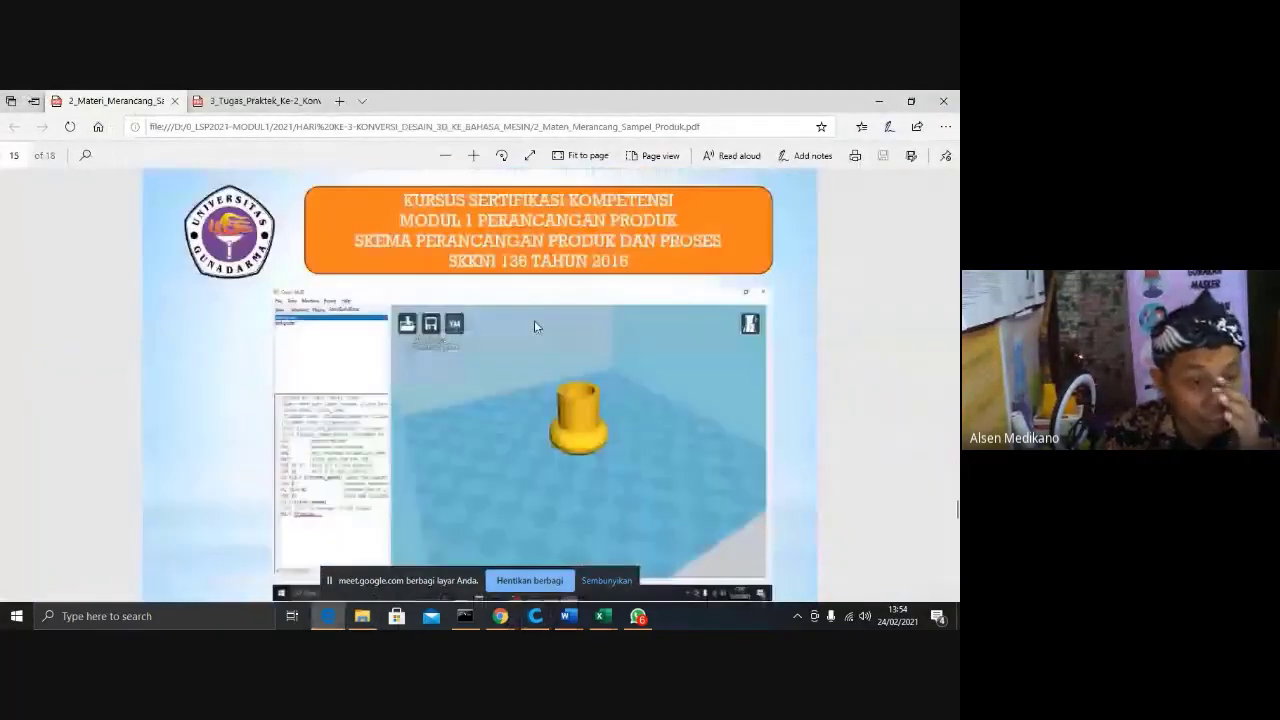
scroll(541, 391, "down", 7)
scroll(541, 391, "down", 2)
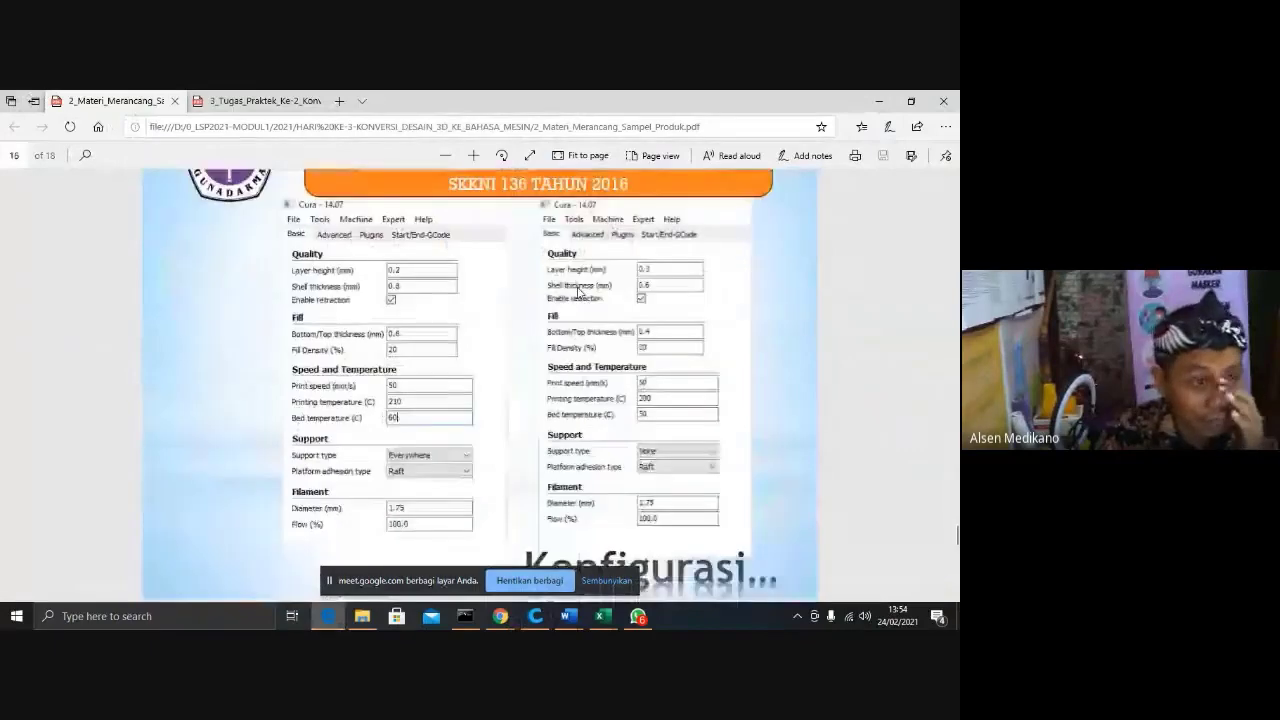
scroll(496, 365, "down", 5)
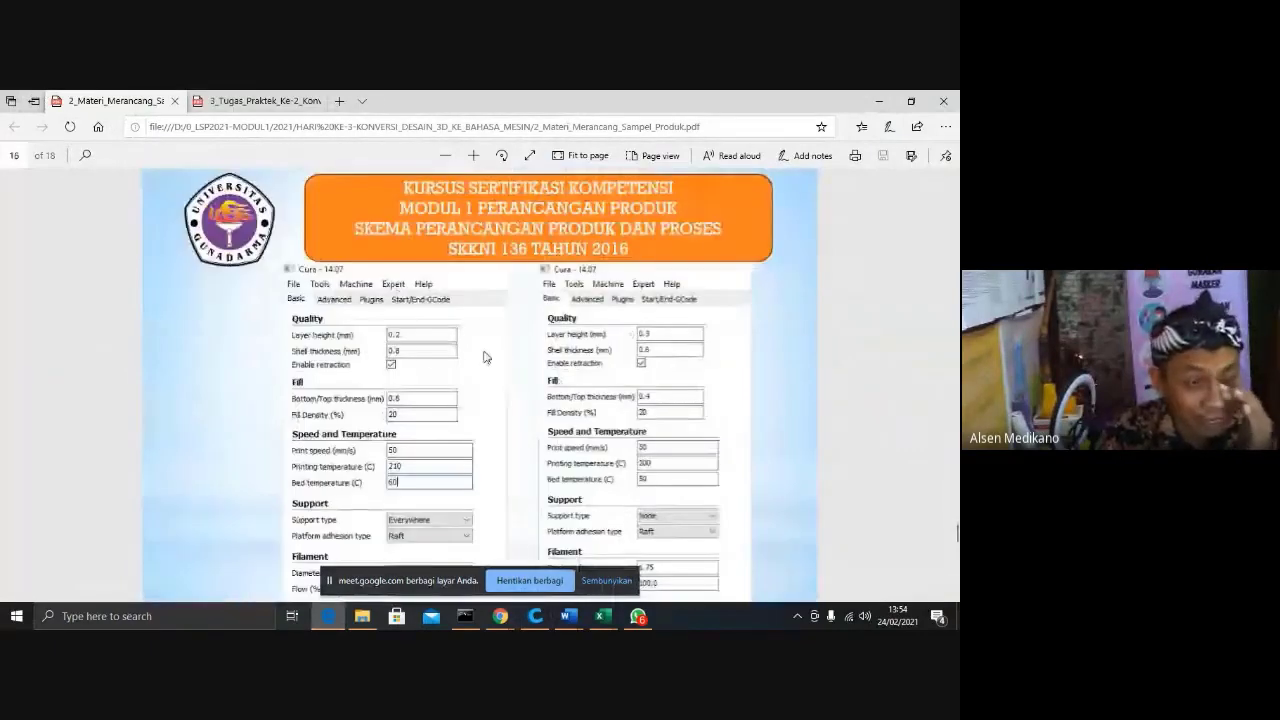
scroll(518, 355, "down", 4)
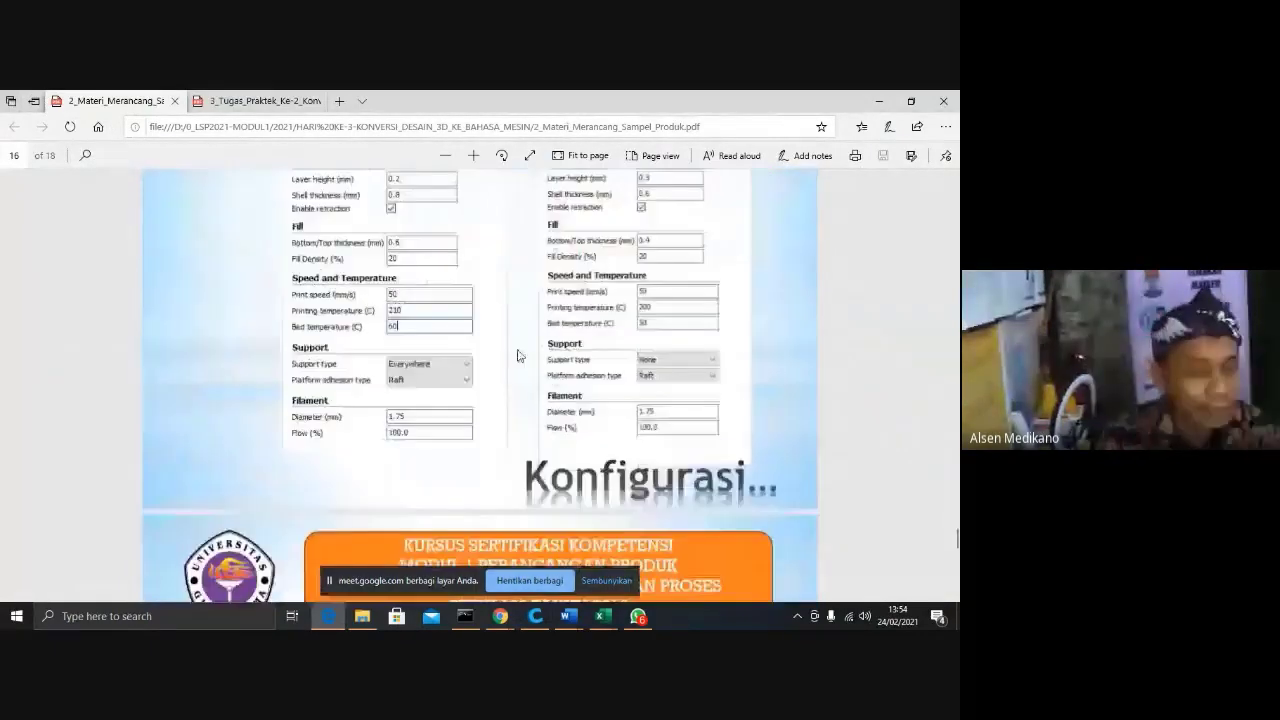
scroll(546, 329, "down", 2)
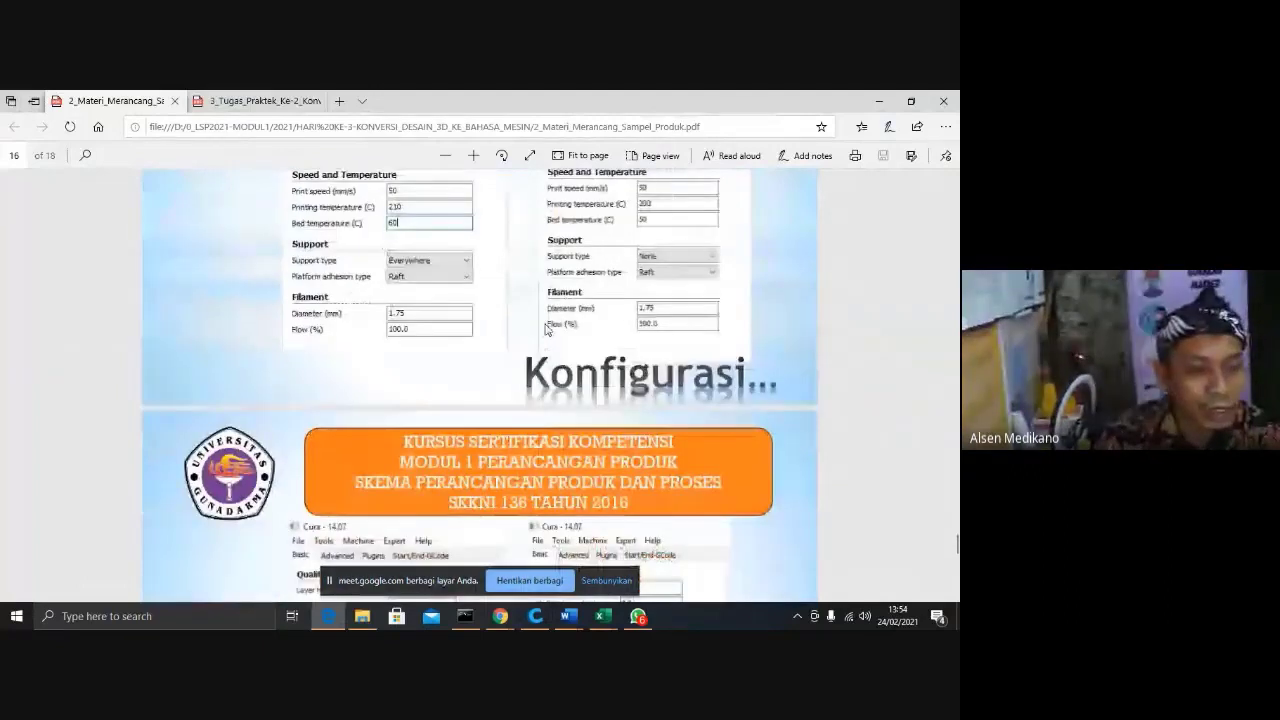
Go through the remaining course slides from page 16 to the closing discussion page 18.
scroll(547, 329, "down", 5)
scroll(546, 329, "down", 8)
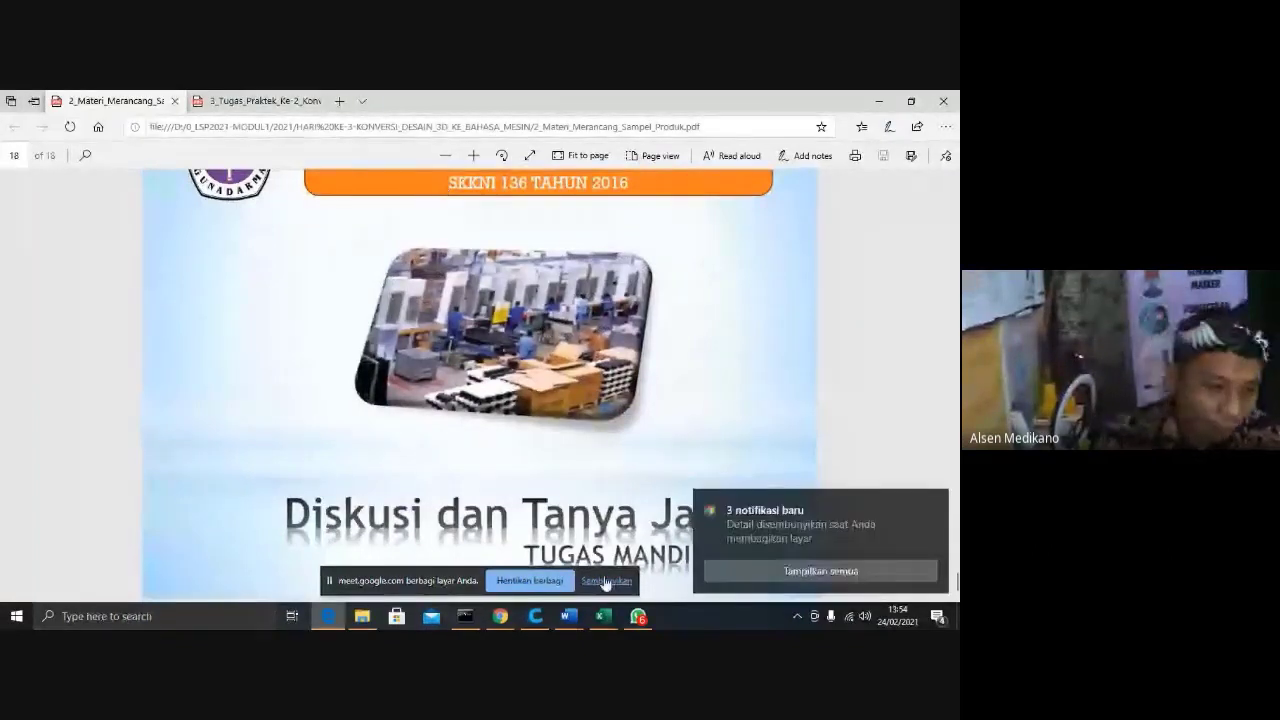
Minimise the Cura and Edge windows and admit the waiting participant to the Google Meet call.
left_click(535, 616)
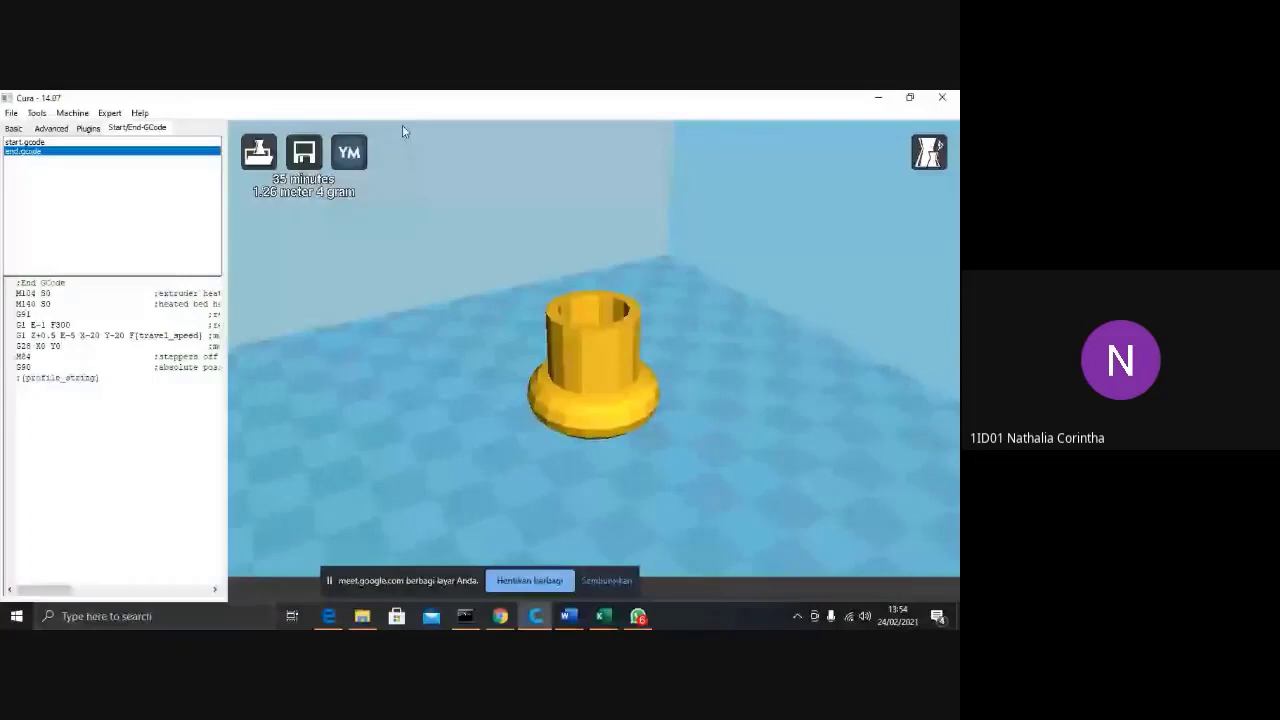
left_click(879, 97)
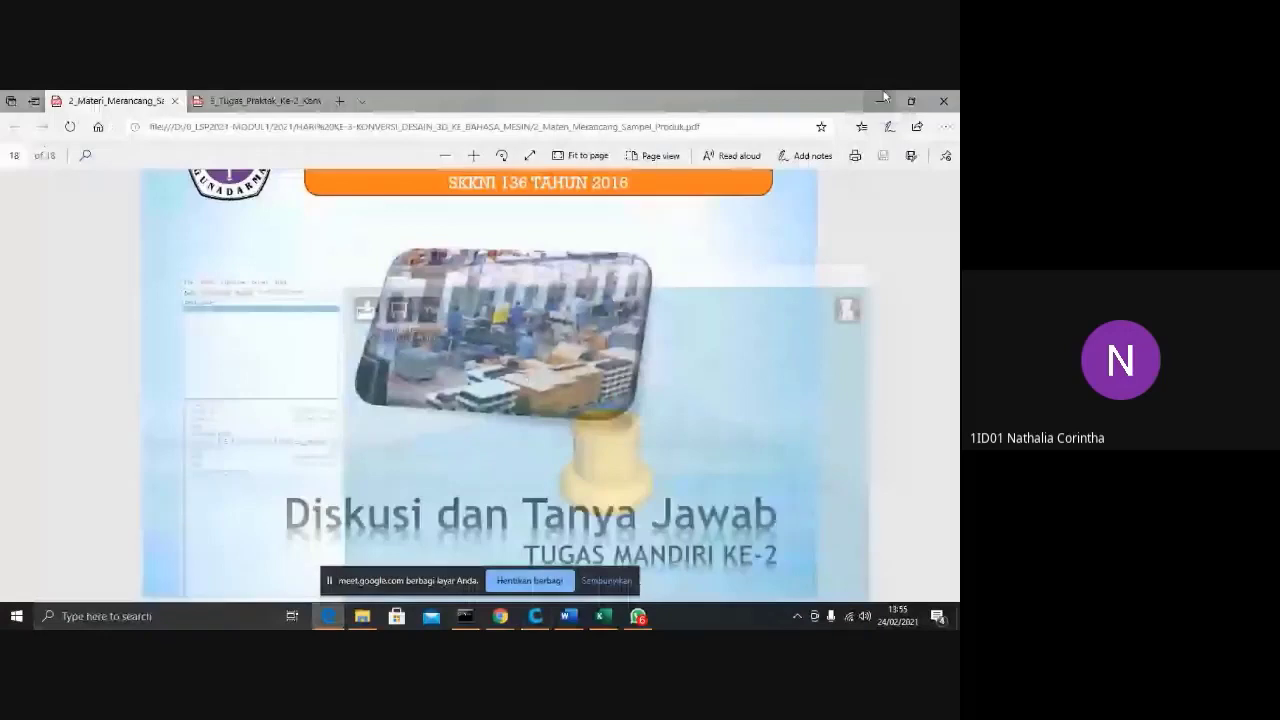
left_click(881, 99)
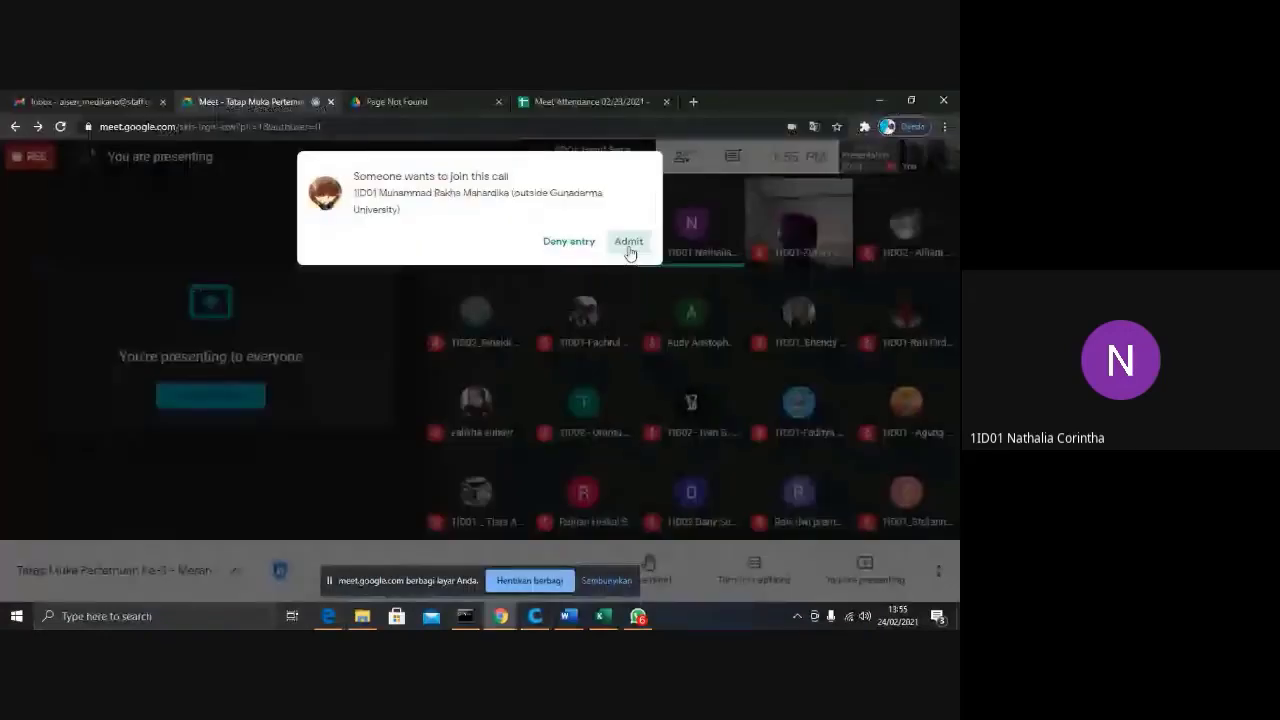
left_click(628, 245)
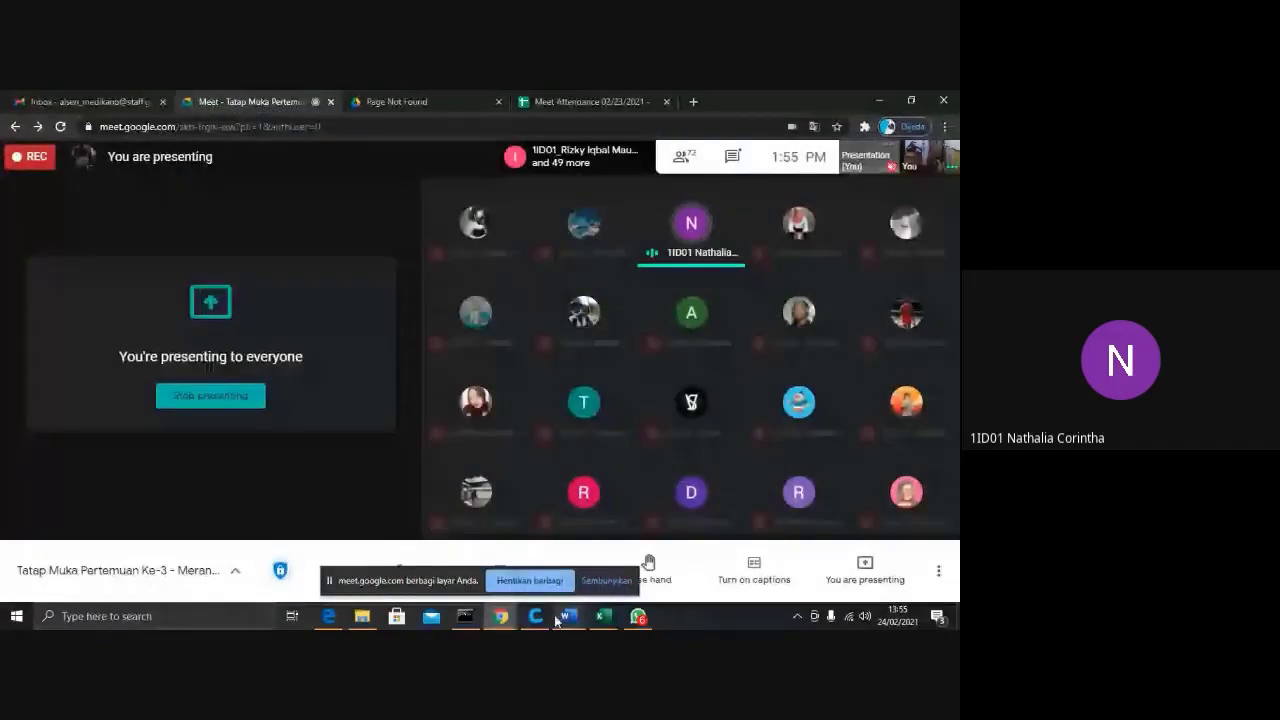
Switch back to the course slides in Edge and compare the Cura configuration examples on pages 16 and 17.
left_click(328, 616)
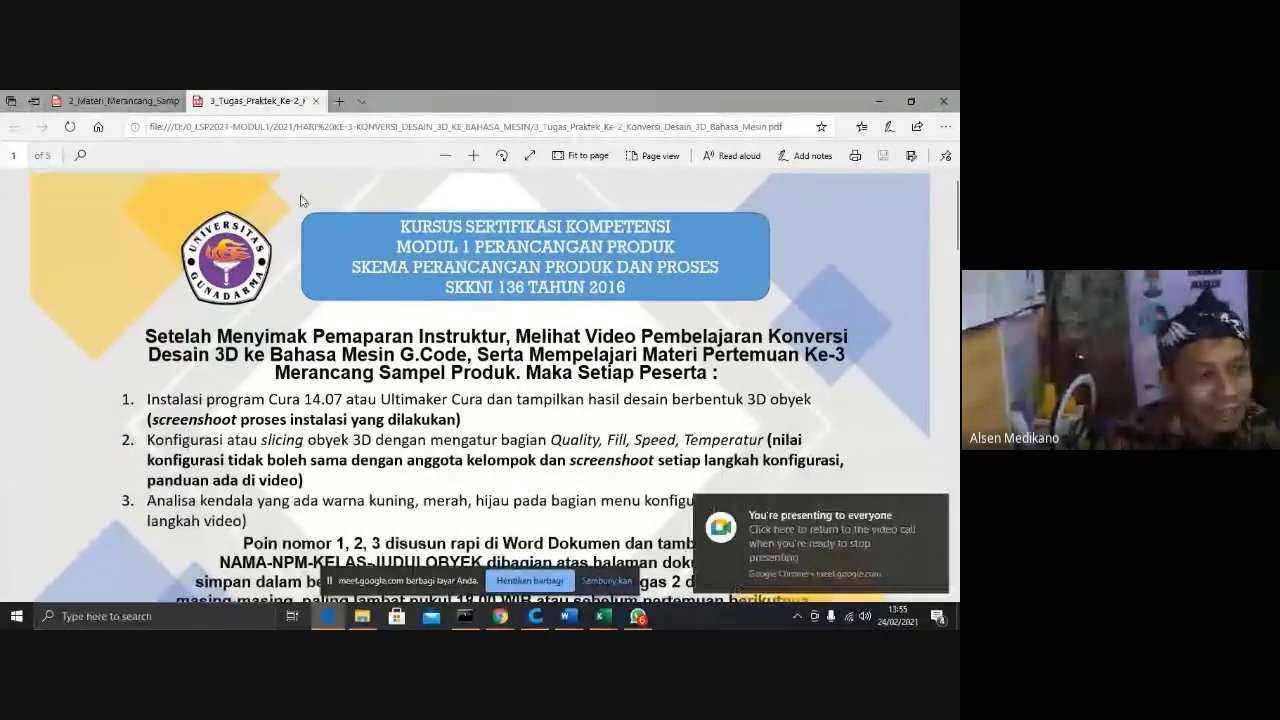
key("ctrl+shift+Tab")
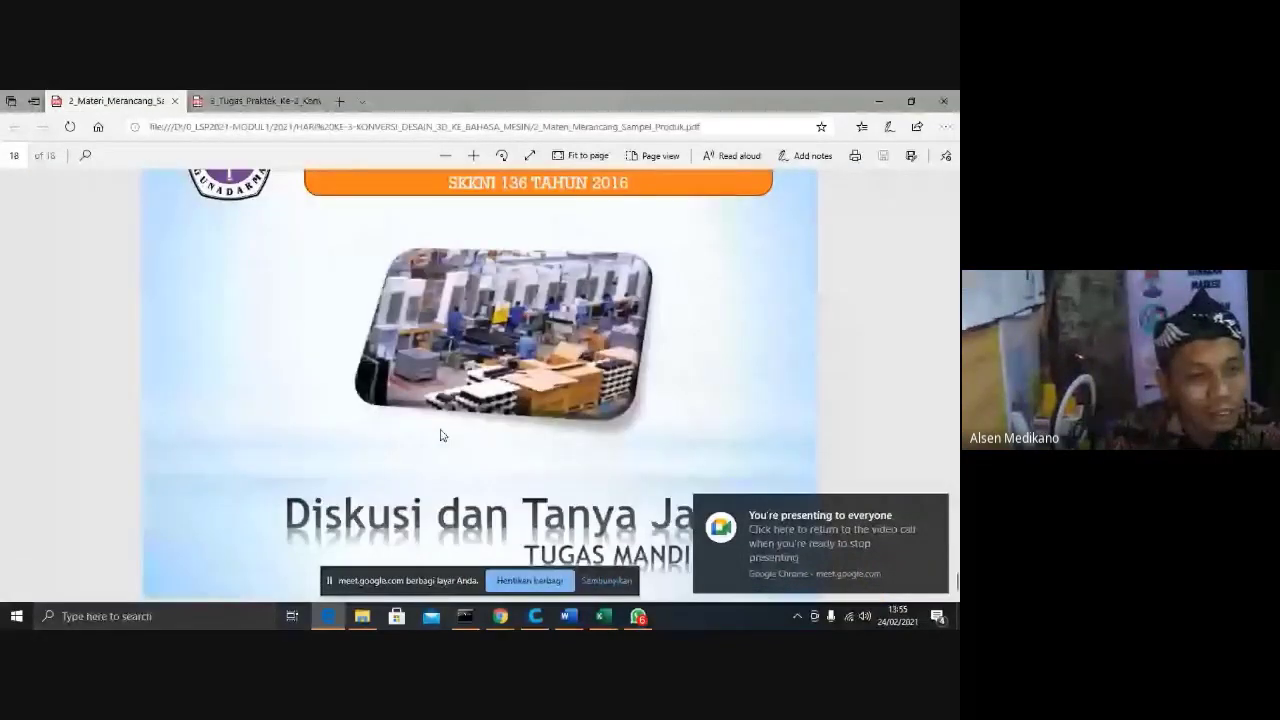
scroll(510, 440, "up", 10)
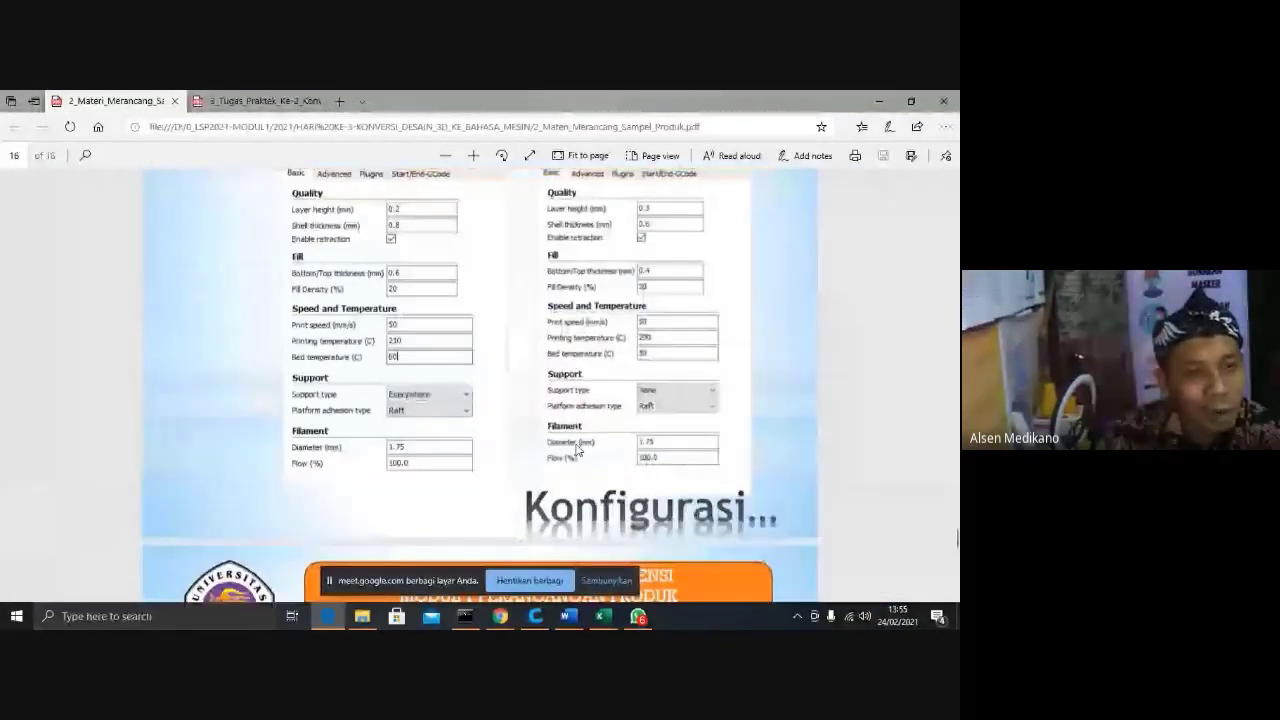
scroll(404, 315, "down", 1)
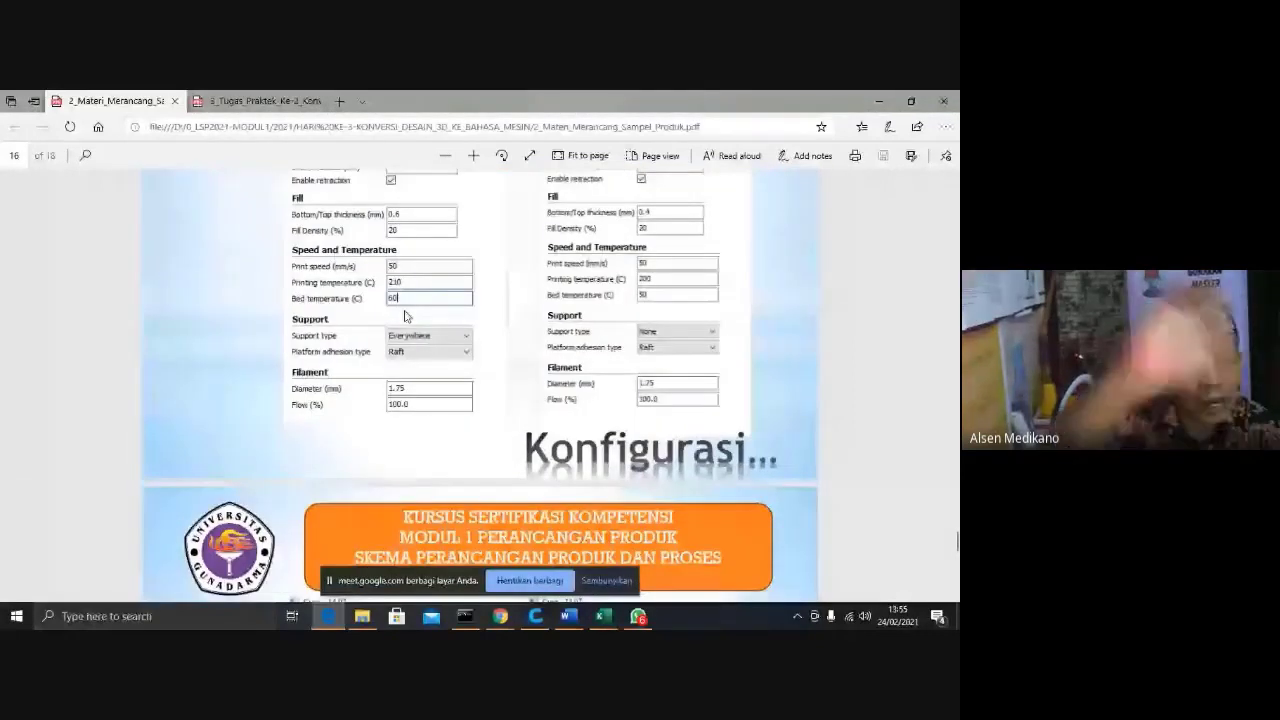
scroll(662, 444, "down", 3)
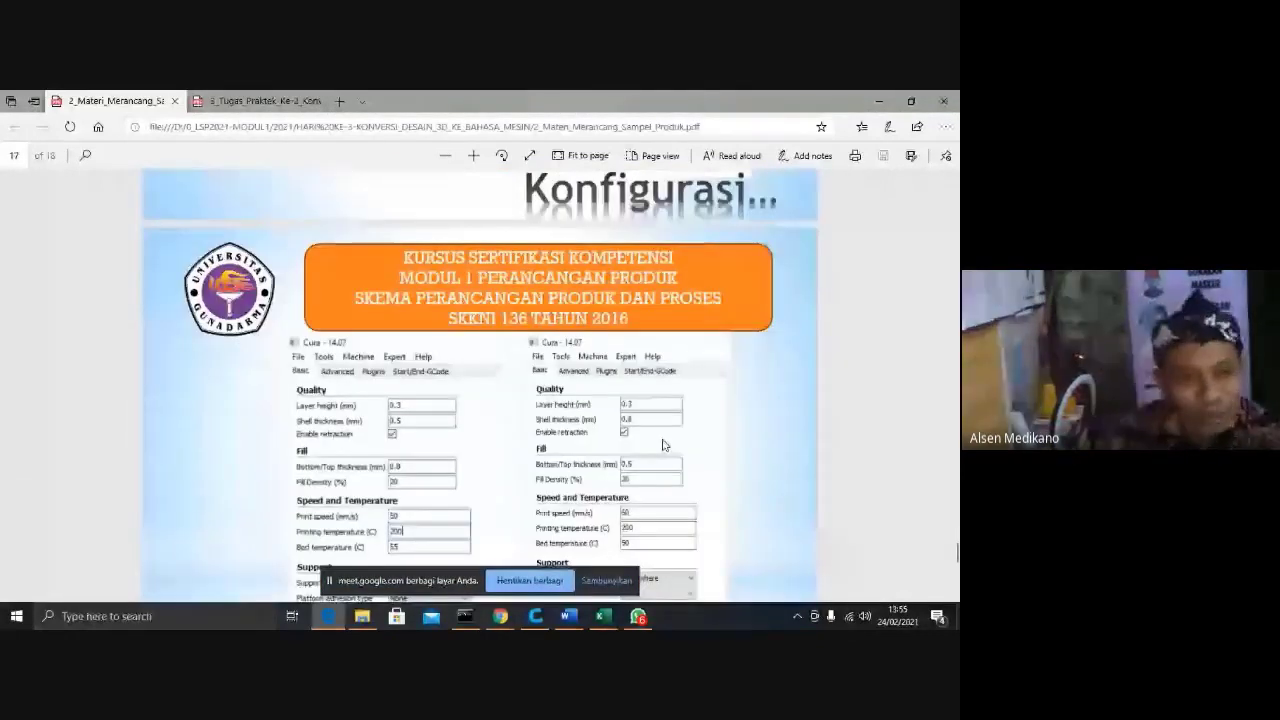
scroll(662, 444, "up", 4)
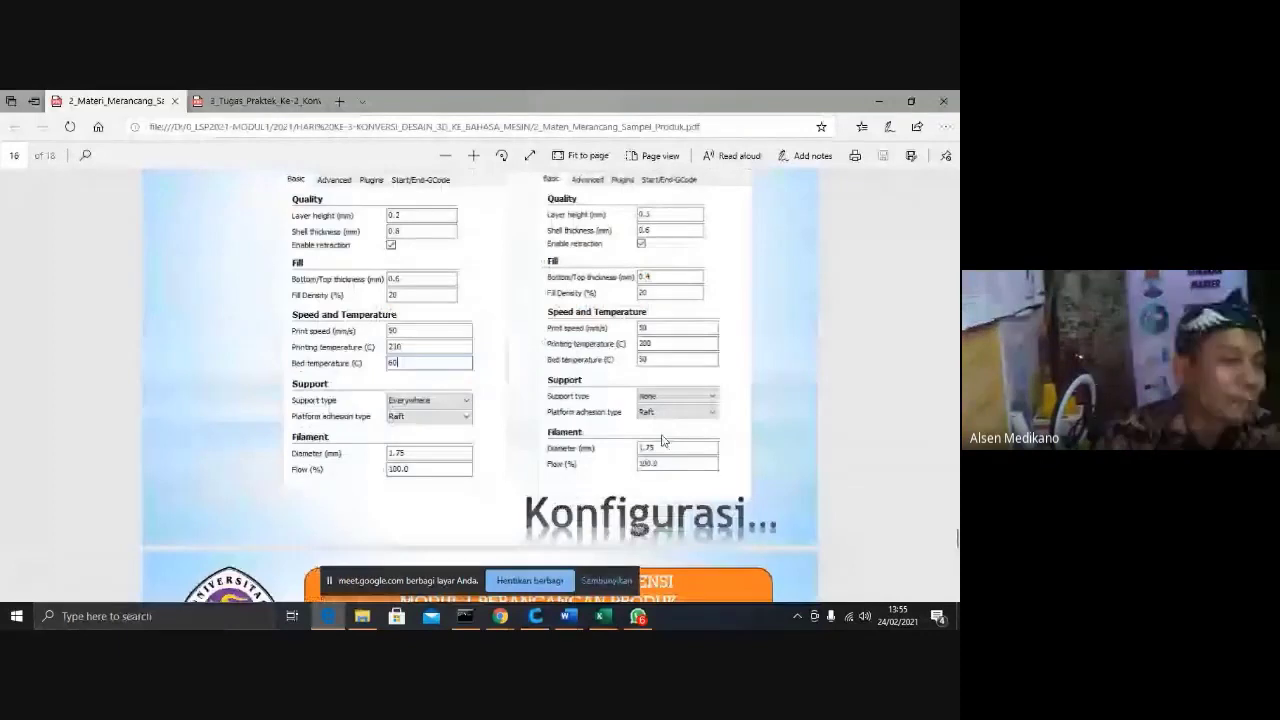
scroll(662, 440, "down", 3)
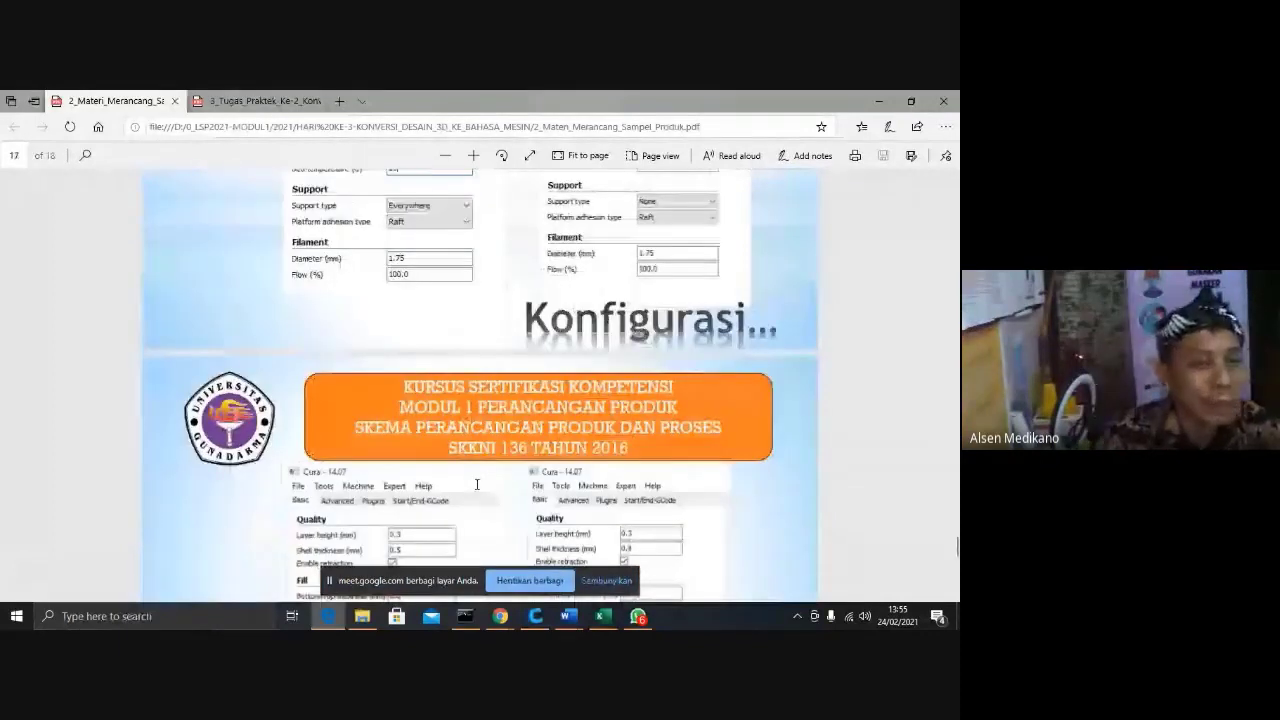
scroll(479, 483, "up", 2)
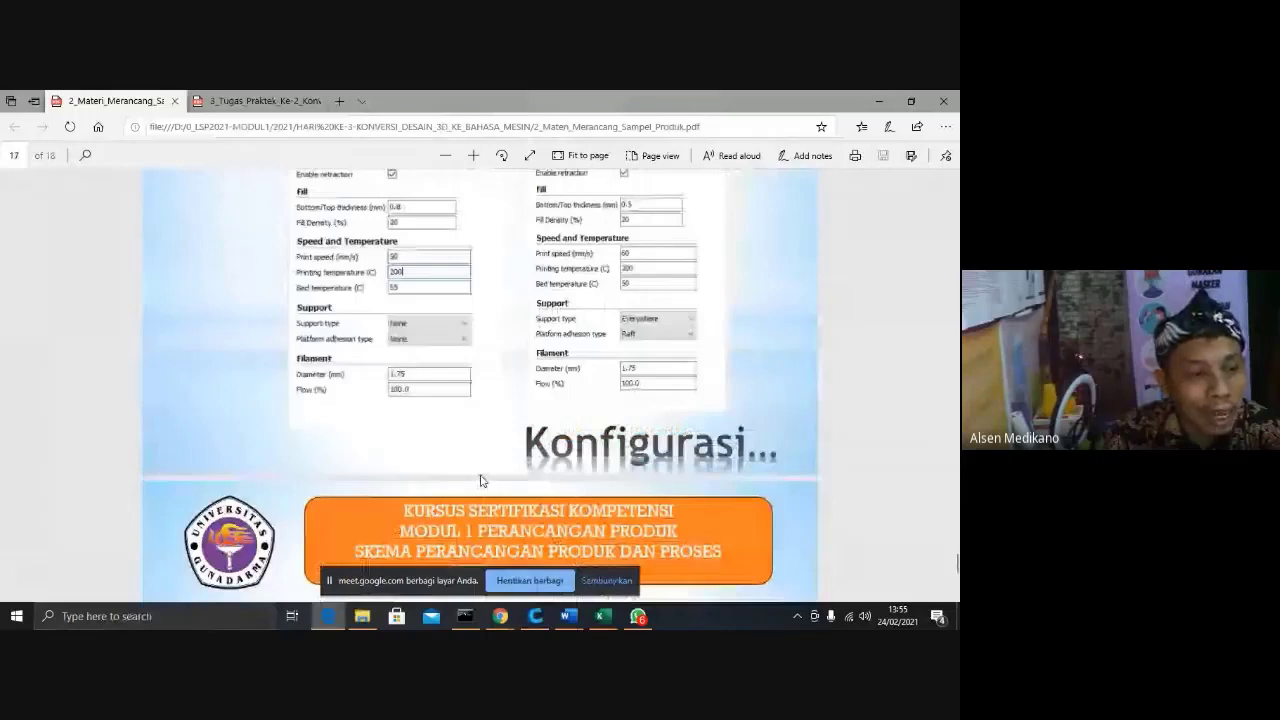
scroll(687, 206, "up", 2)
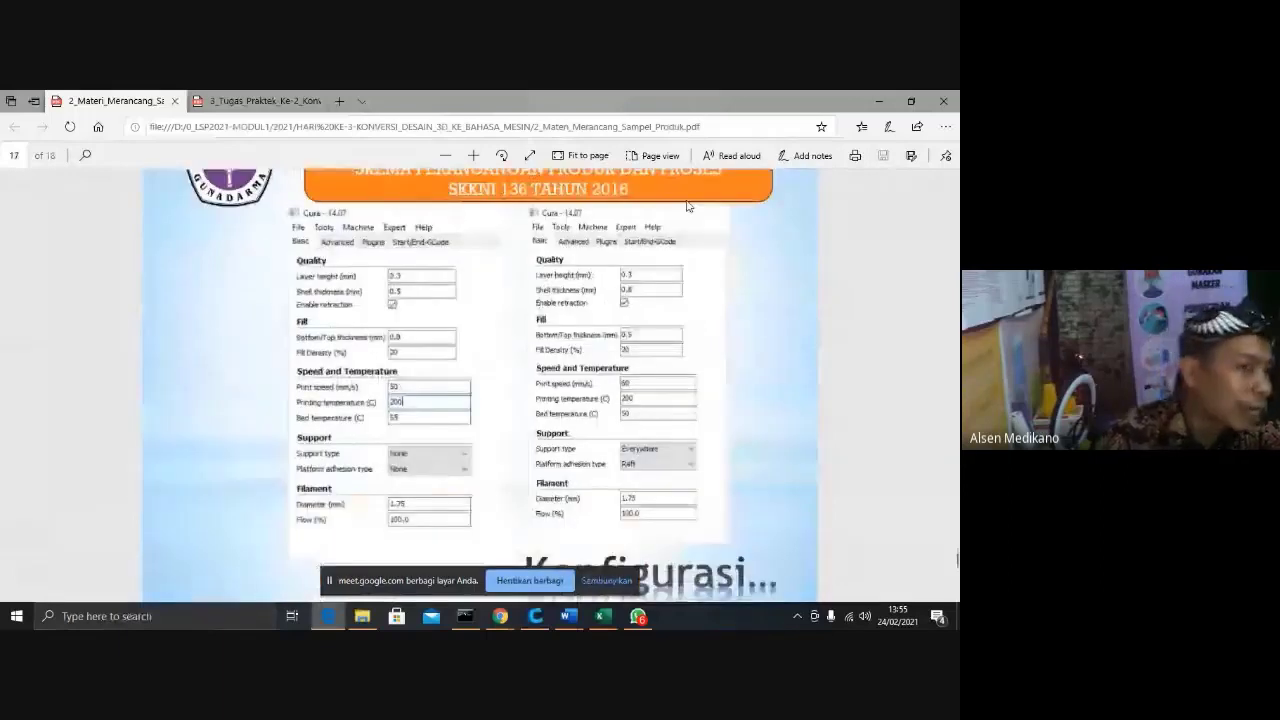
scroll(659, 318, "down", 2)
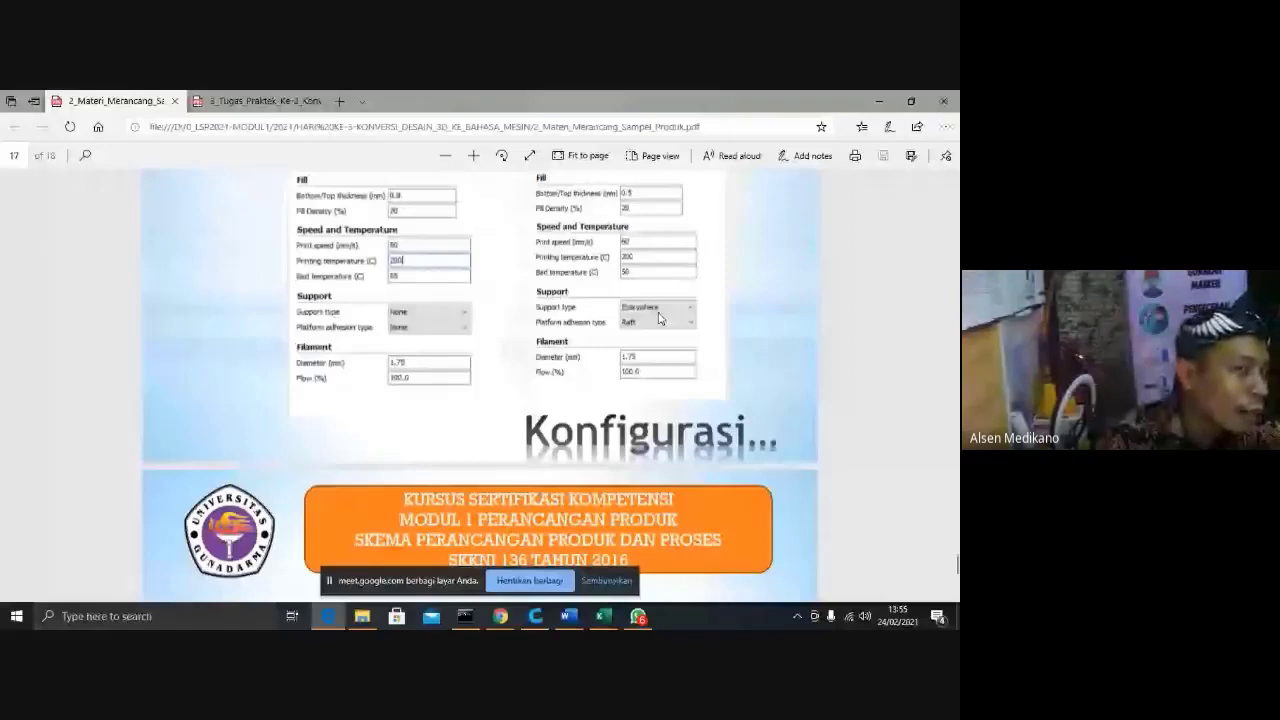
scroll(659, 318, "down", 5)
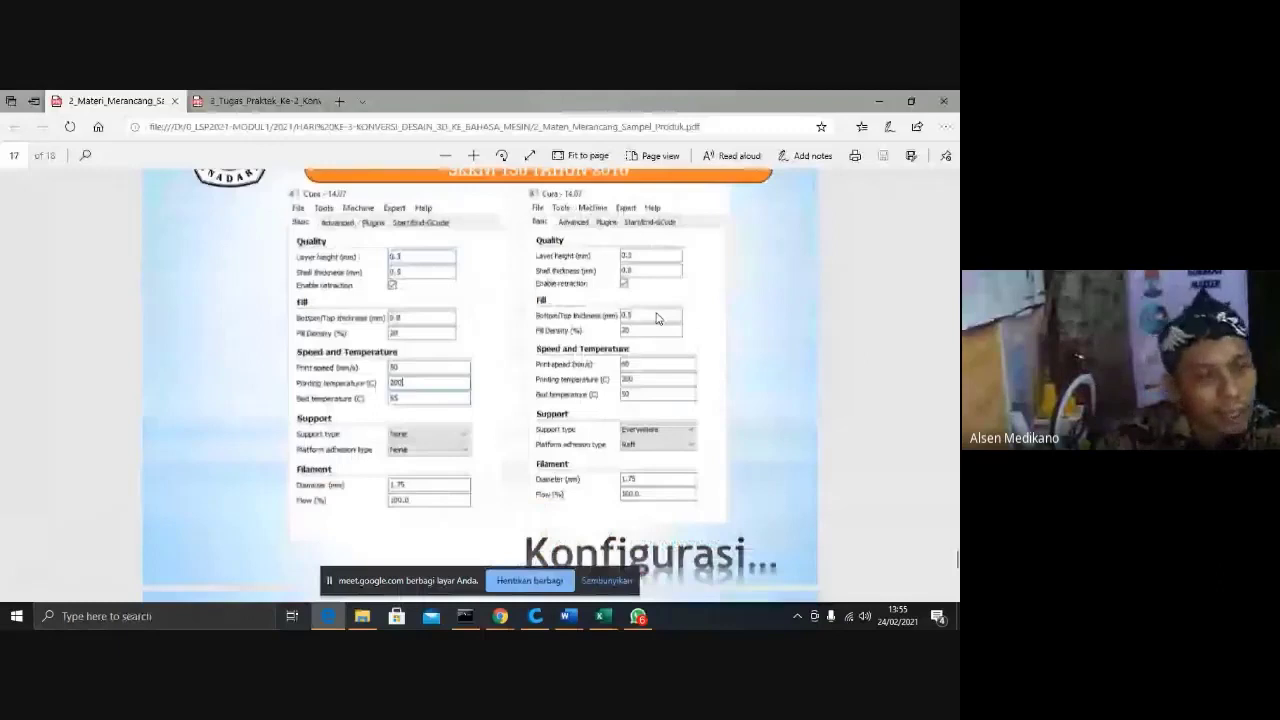
scroll(657, 318, "down", 3)
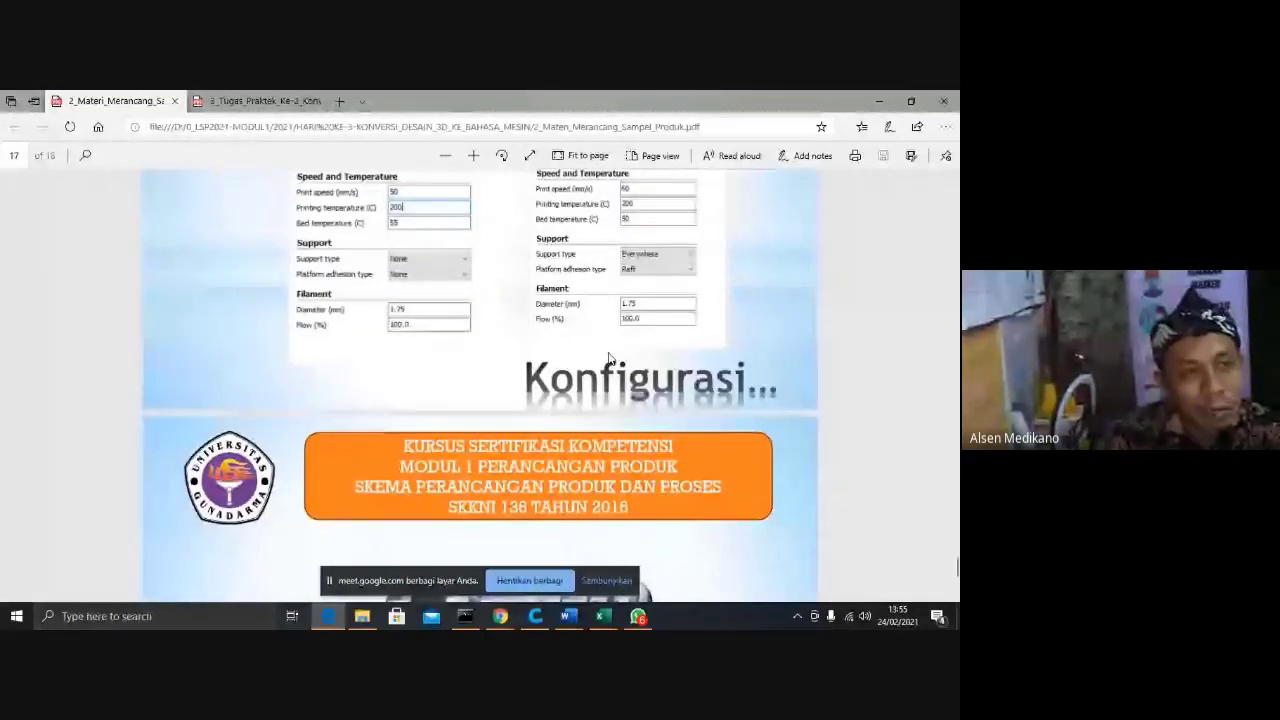
scroll(609, 358, "up", 2)
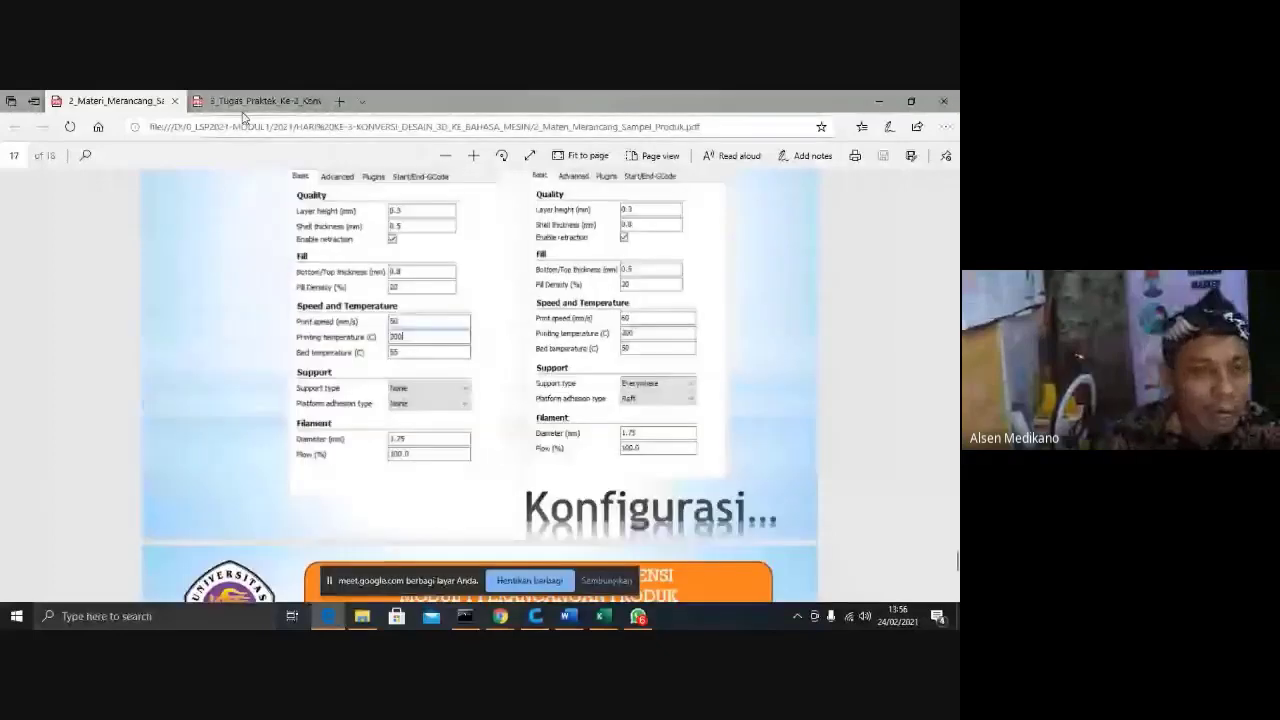
Show the practice assignment PDF and read task 1 about installing Cura 14.07 or Ultimaker Cura and displaying the 3D object.
left_click(248, 101)
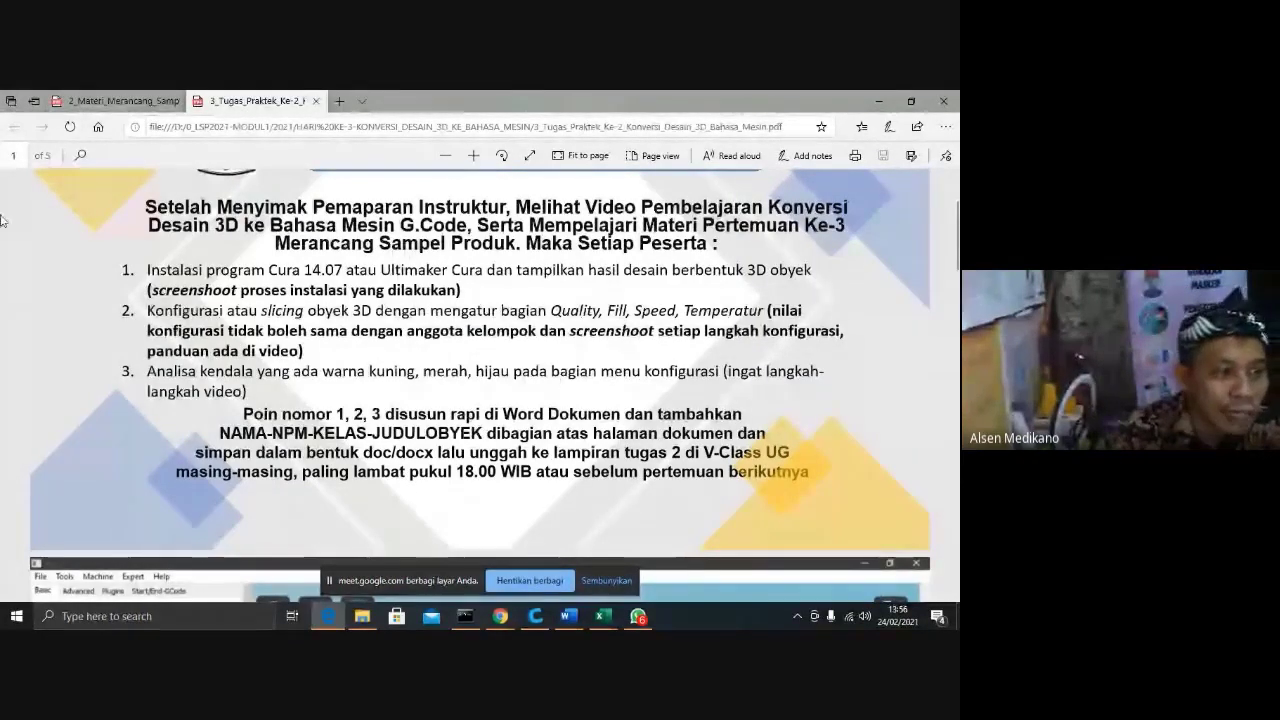
left_click_drag(128, 275, 483, 289)
left_click(485, 294)
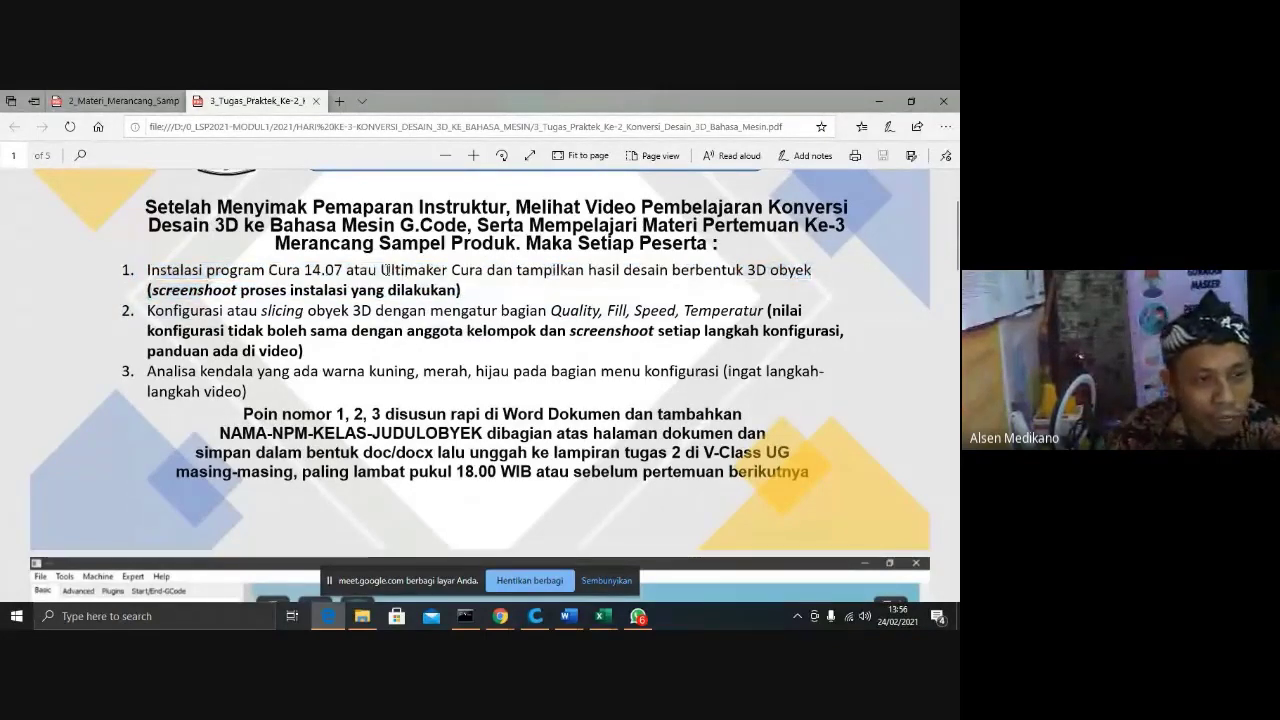
left_click_drag(380, 270, 472, 272)
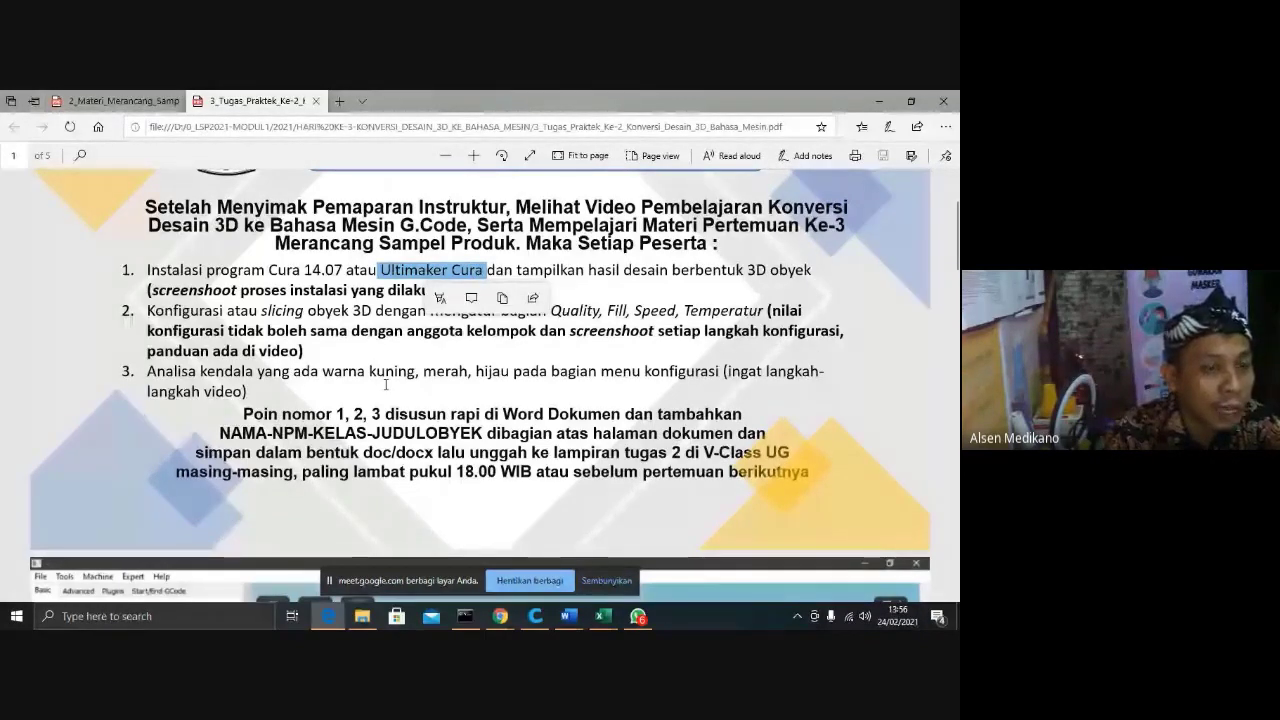
left_click_drag(147, 270, 376, 270)
left_click(630, 302)
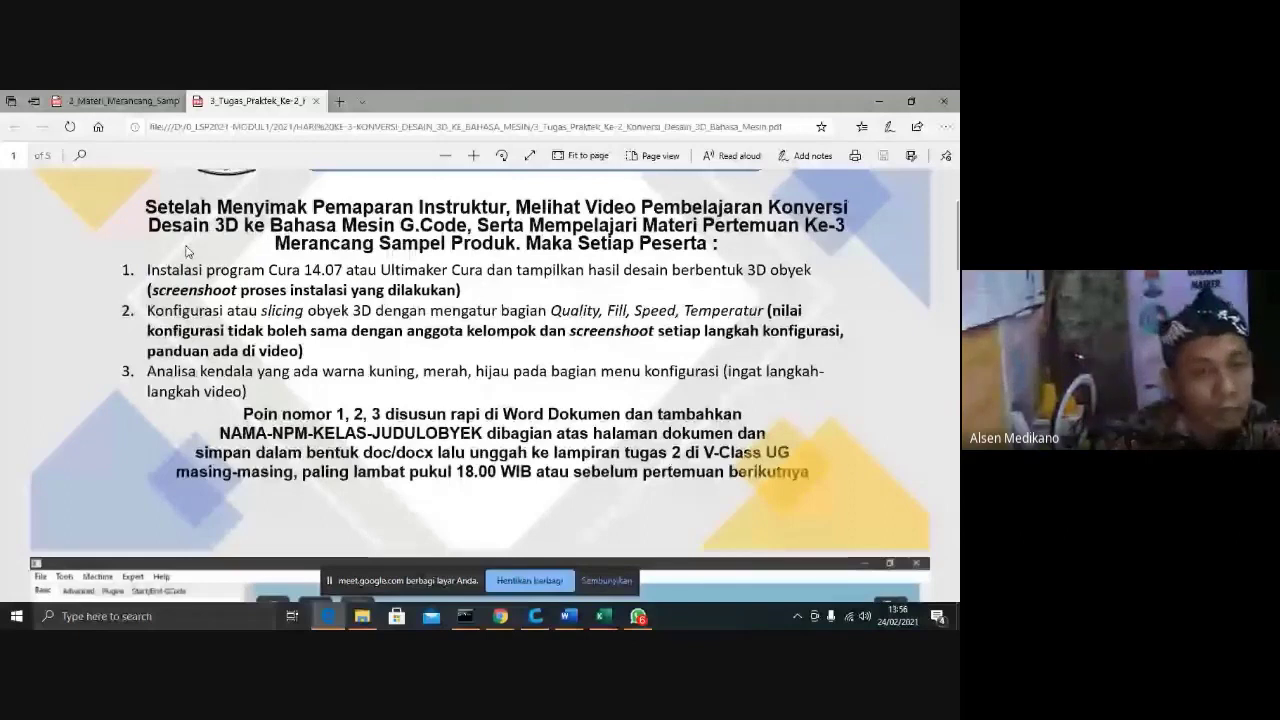
left_click_drag(145, 270, 786, 271)
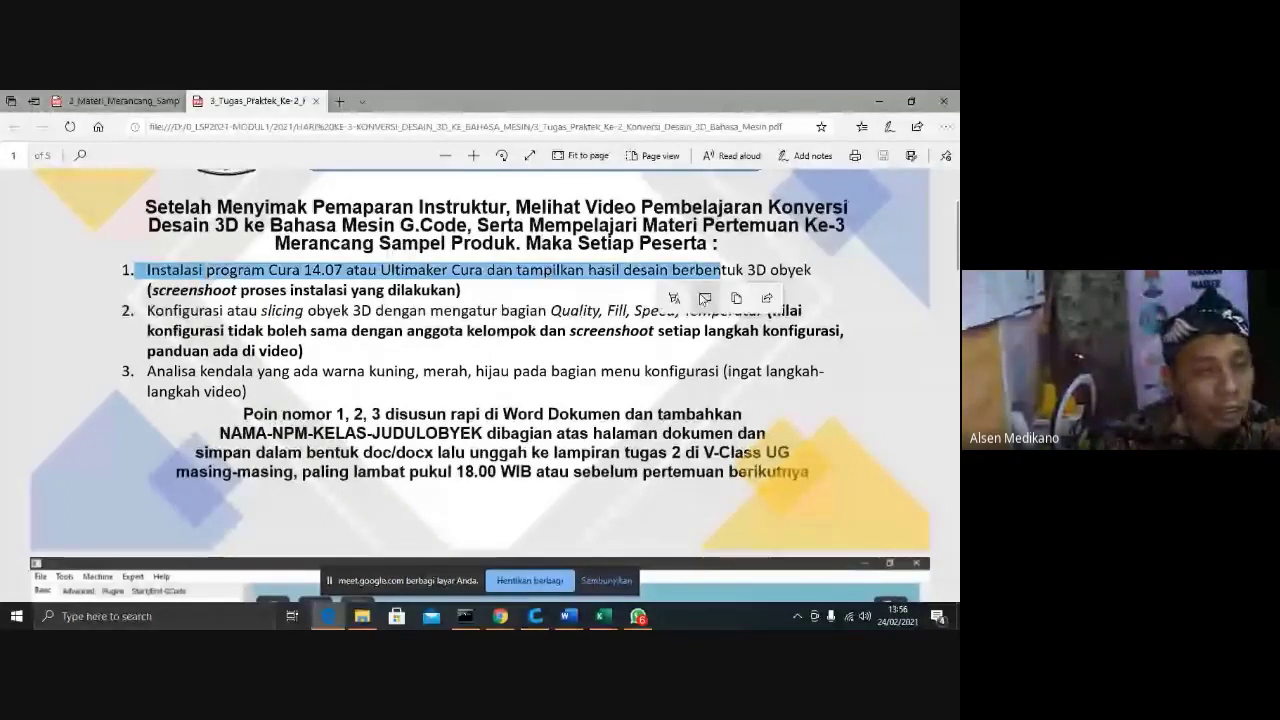
left_click(836, 354)
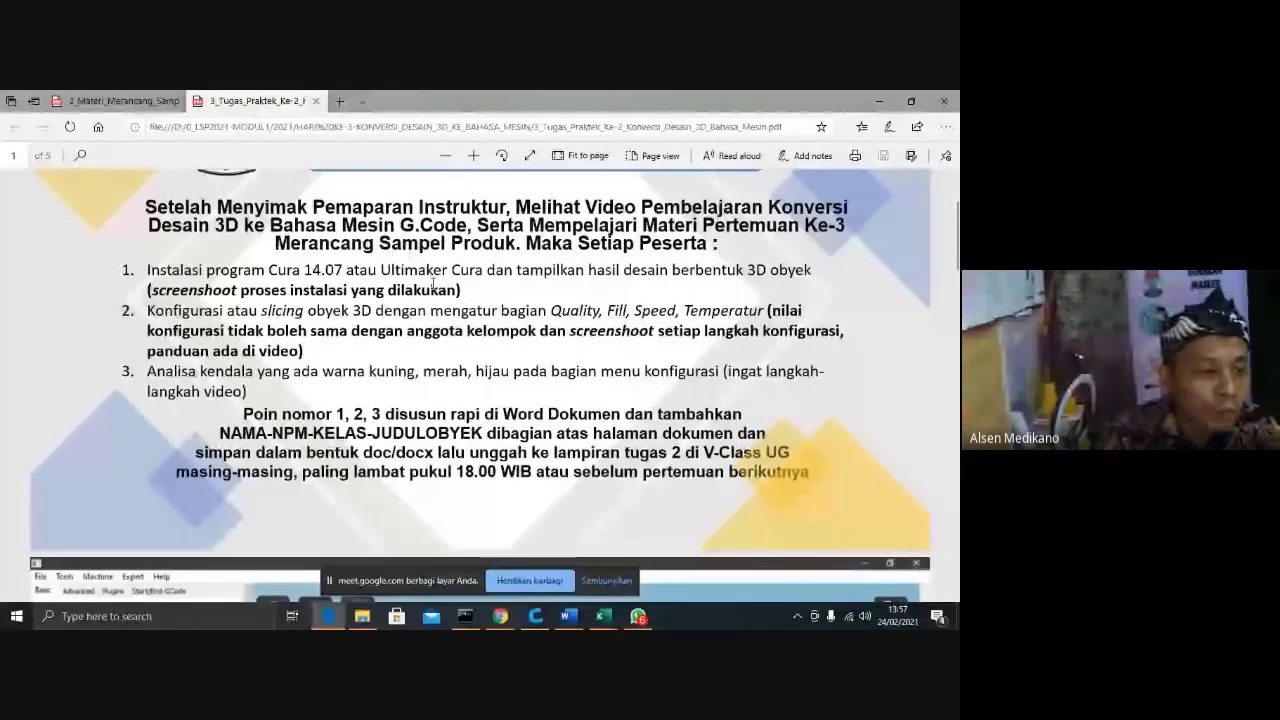
Switch to Cura and review the Basic print settings alongside the loaded model, then return to the assignment.
left_click(535, 616)
left_click(11, 128)
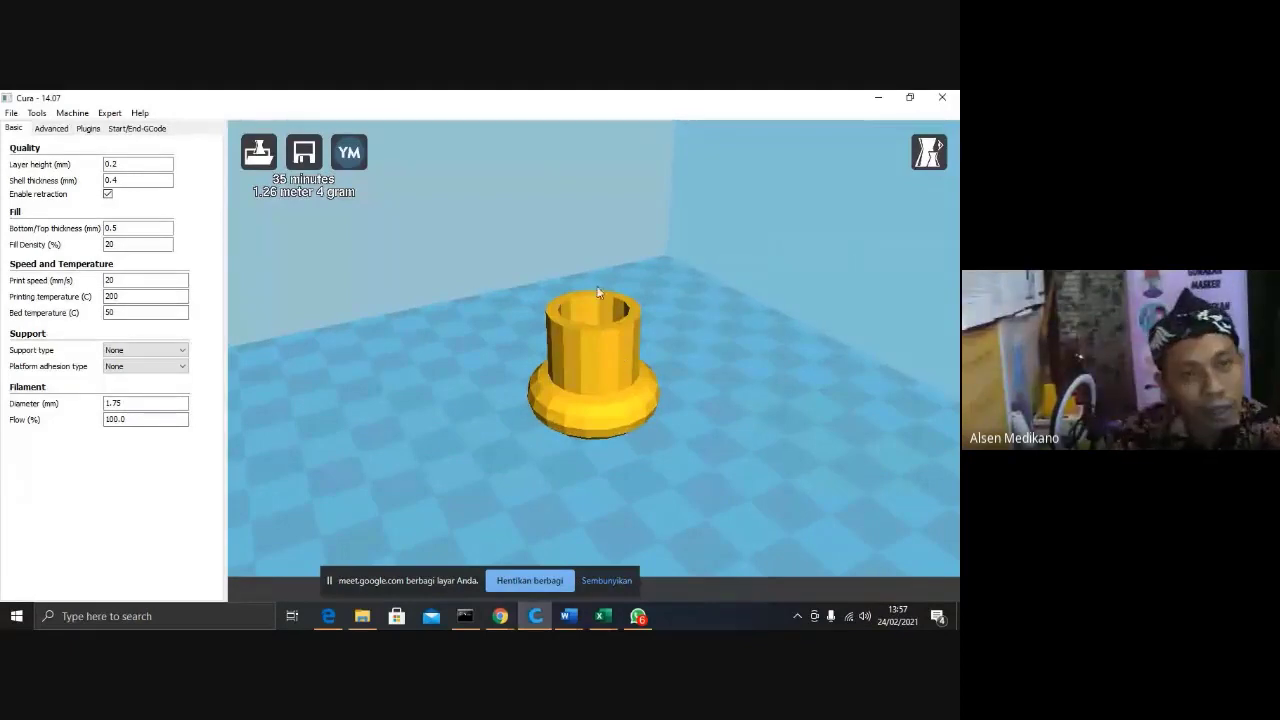
left_click(876, 98)
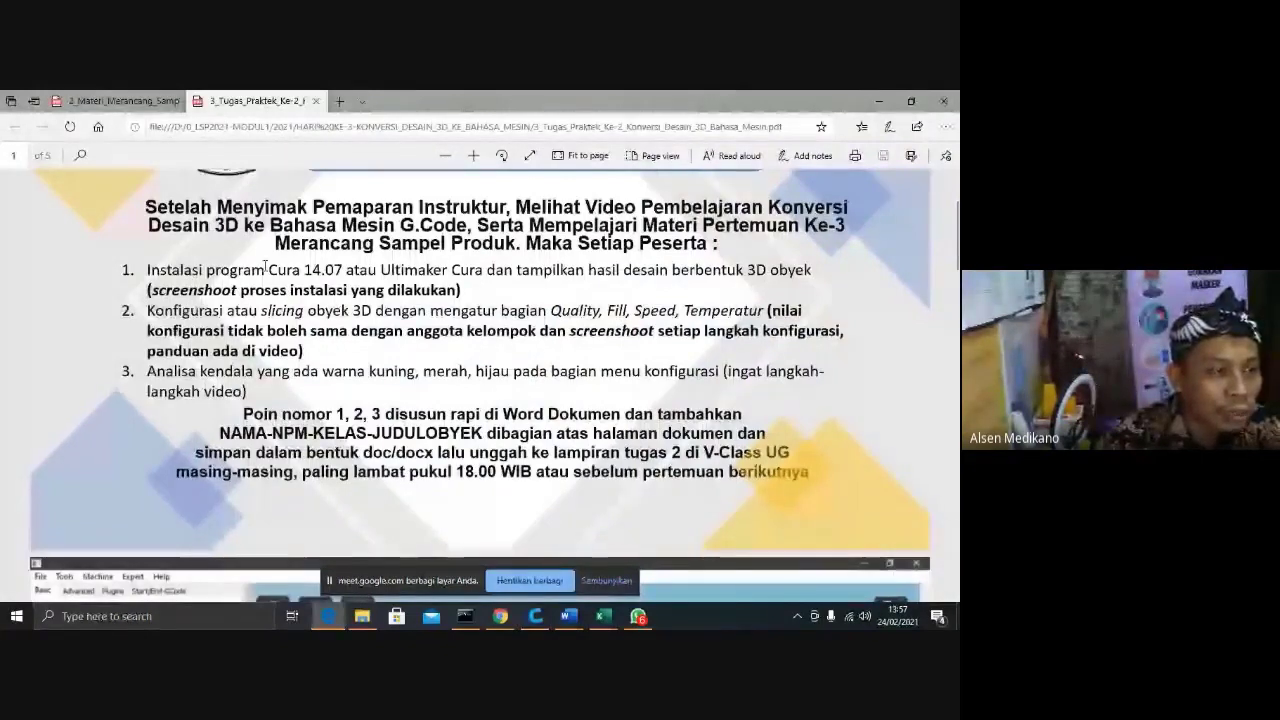
Read assignment tasks 2 and 3 on configuring Quality, Fill, Speed and Temperature and analysing the yellow, red and green areas.
left_click_drag(213, 311, 427, 335)
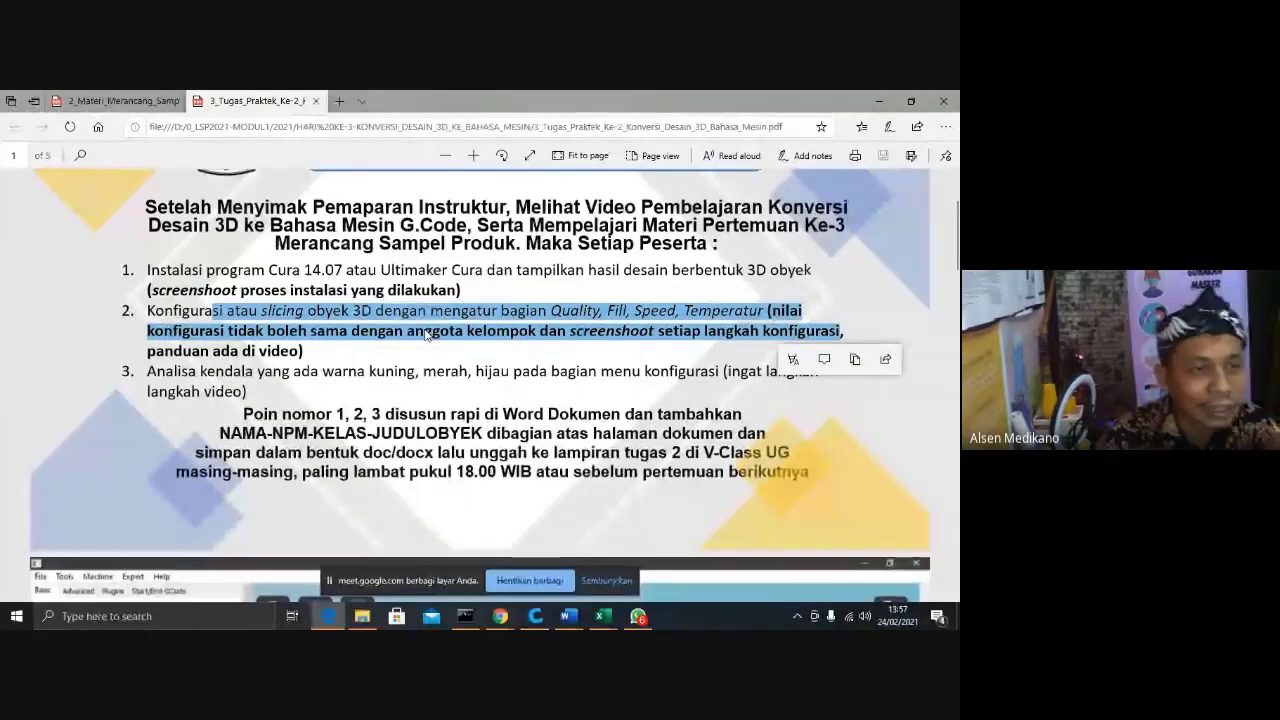
left_click(380, 350)
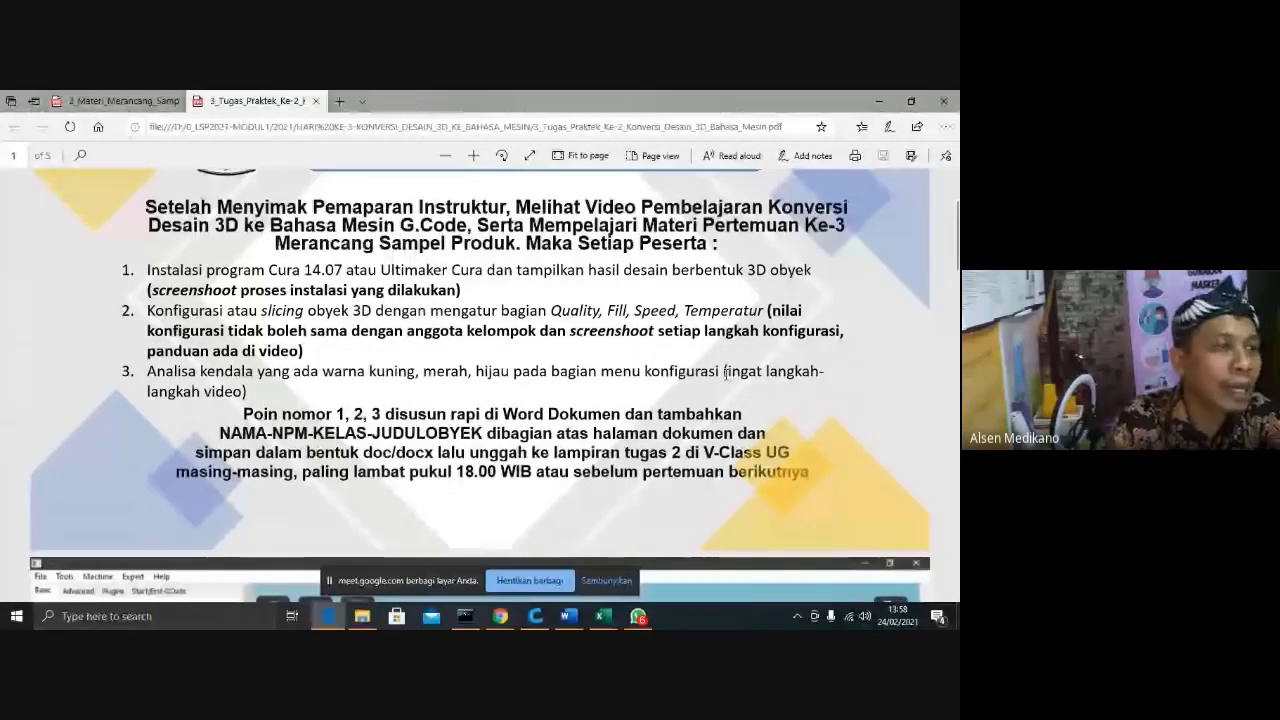
scroll(723, 373, "up", 2)
scroll(721, 377, "up", 1)
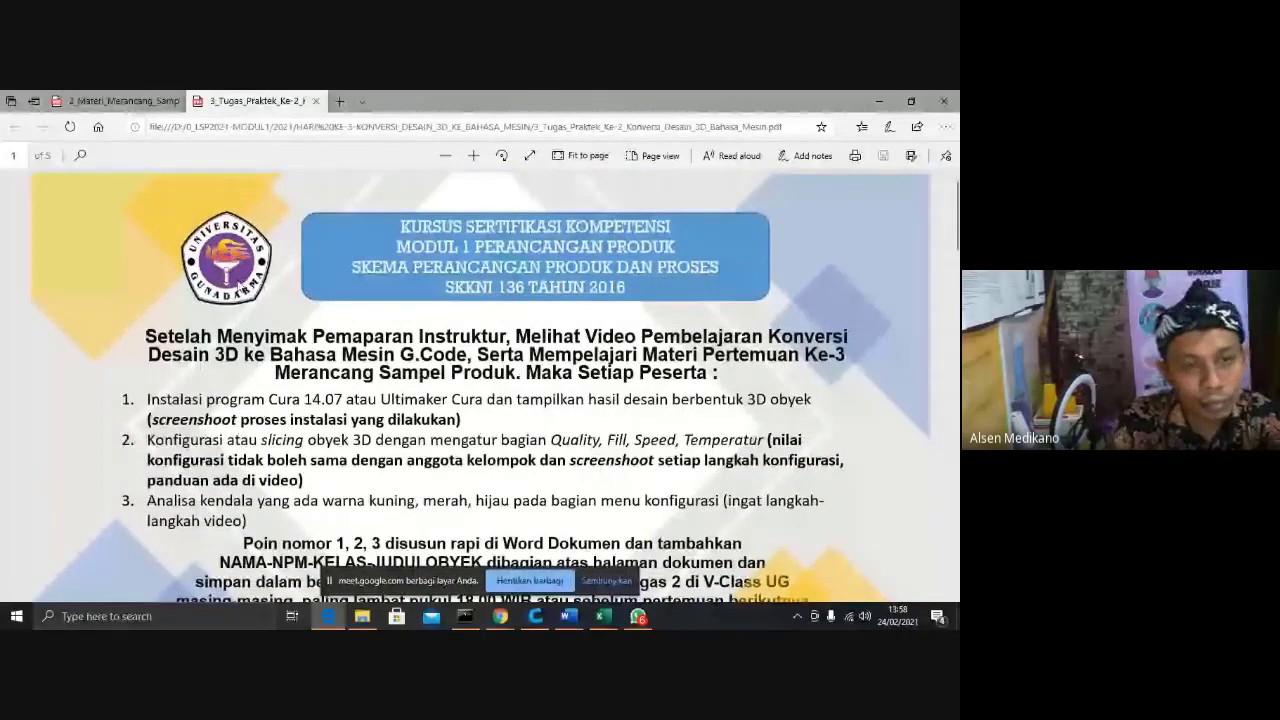
scroll(240, 287, "down", 2)
Return to the course slides and look back through them to the slicer explanation on page 10.
left_click(134, 102)
scroll(571, 467, "up", 15)
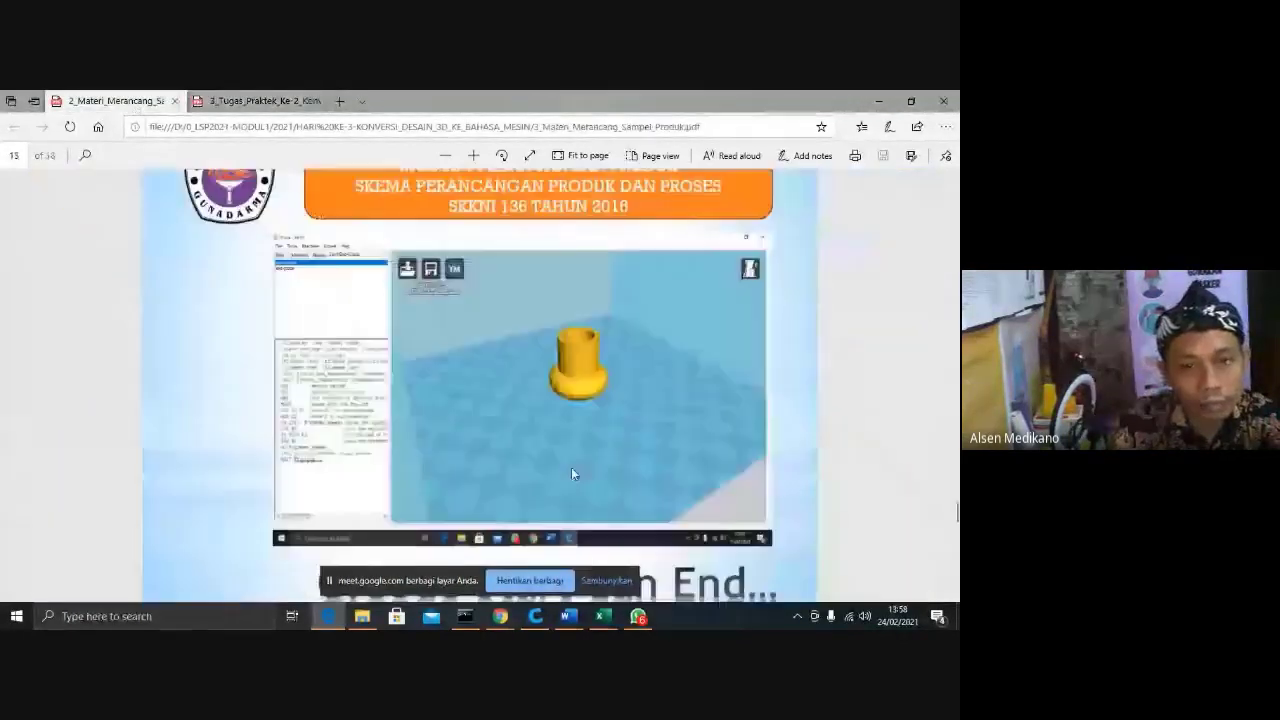
scroll(580, 471, "up", 10)
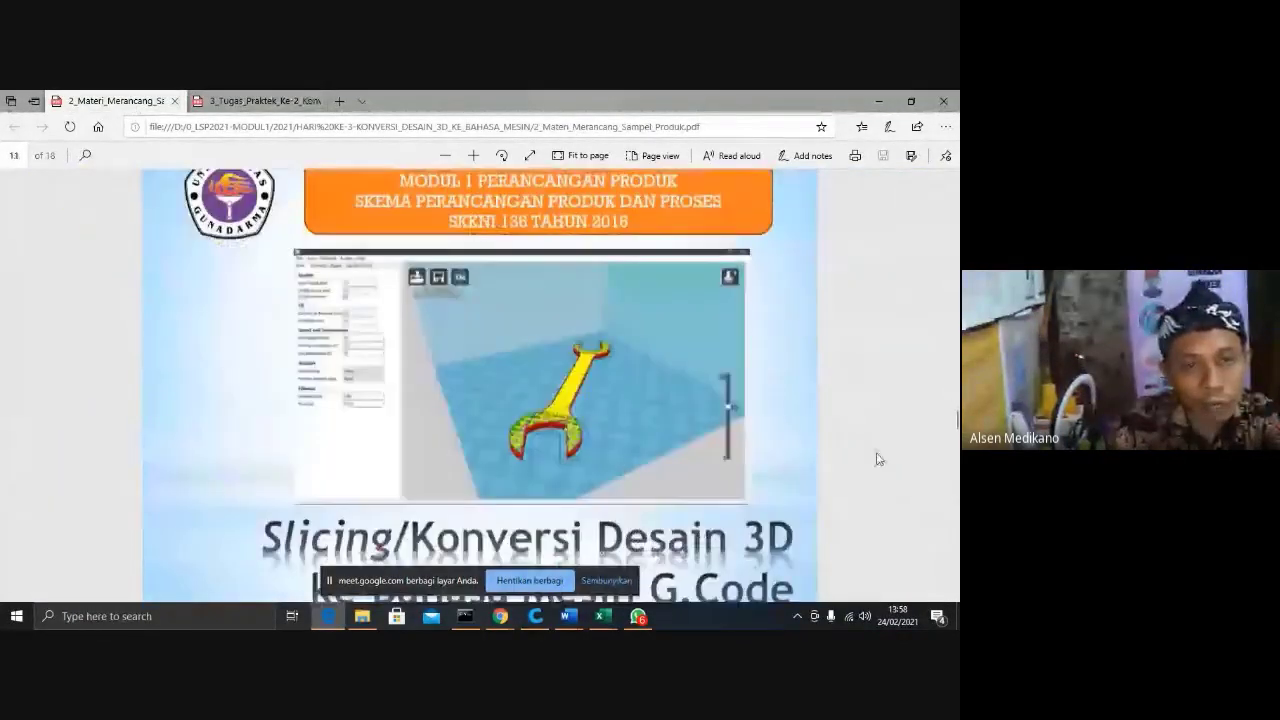
scroll(879, 459, "up", 5)
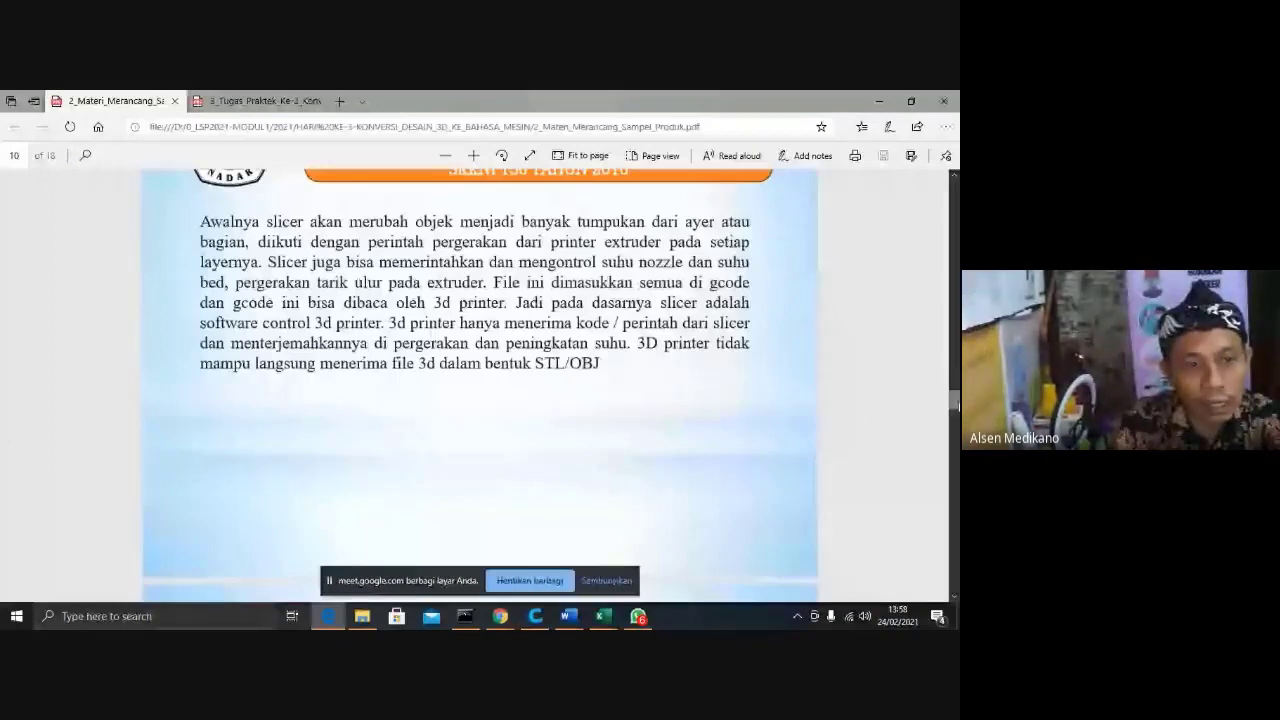
left_click_drag(953, 398, 953, 425)
Minimise the course slides and return to the Google Meet call.
left_click(878, 100)
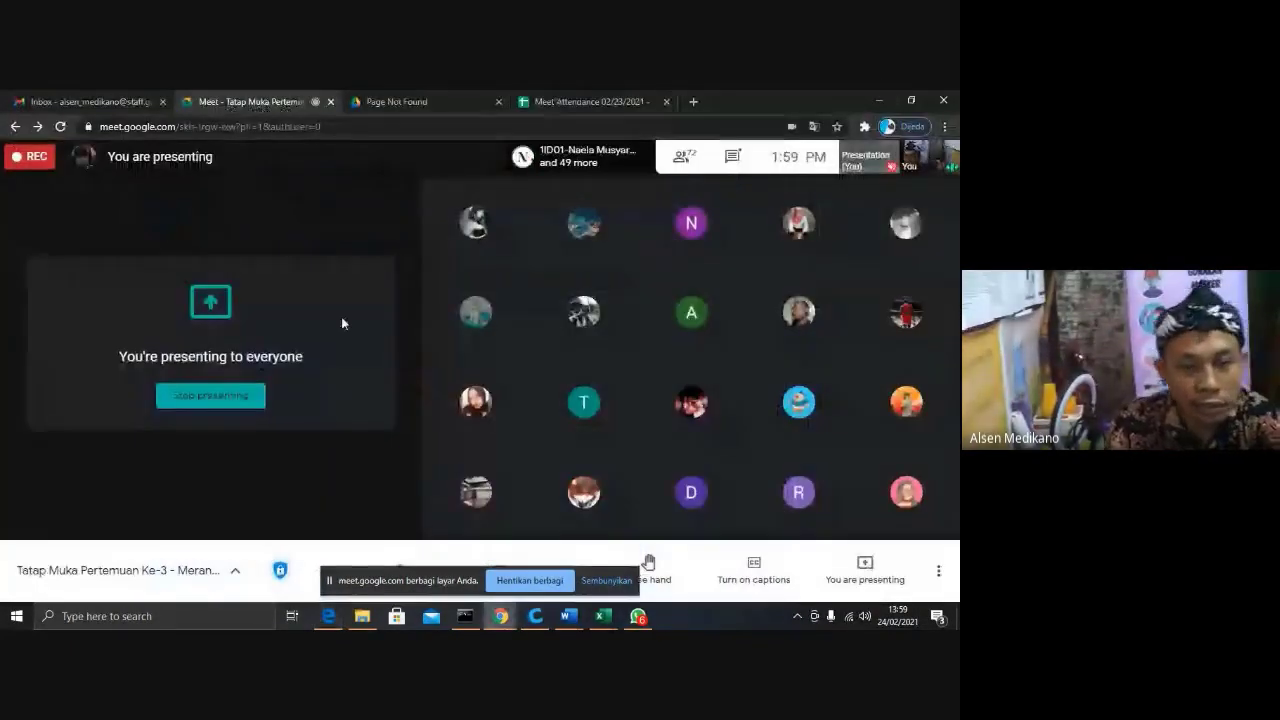
mouse_move(442, 509)
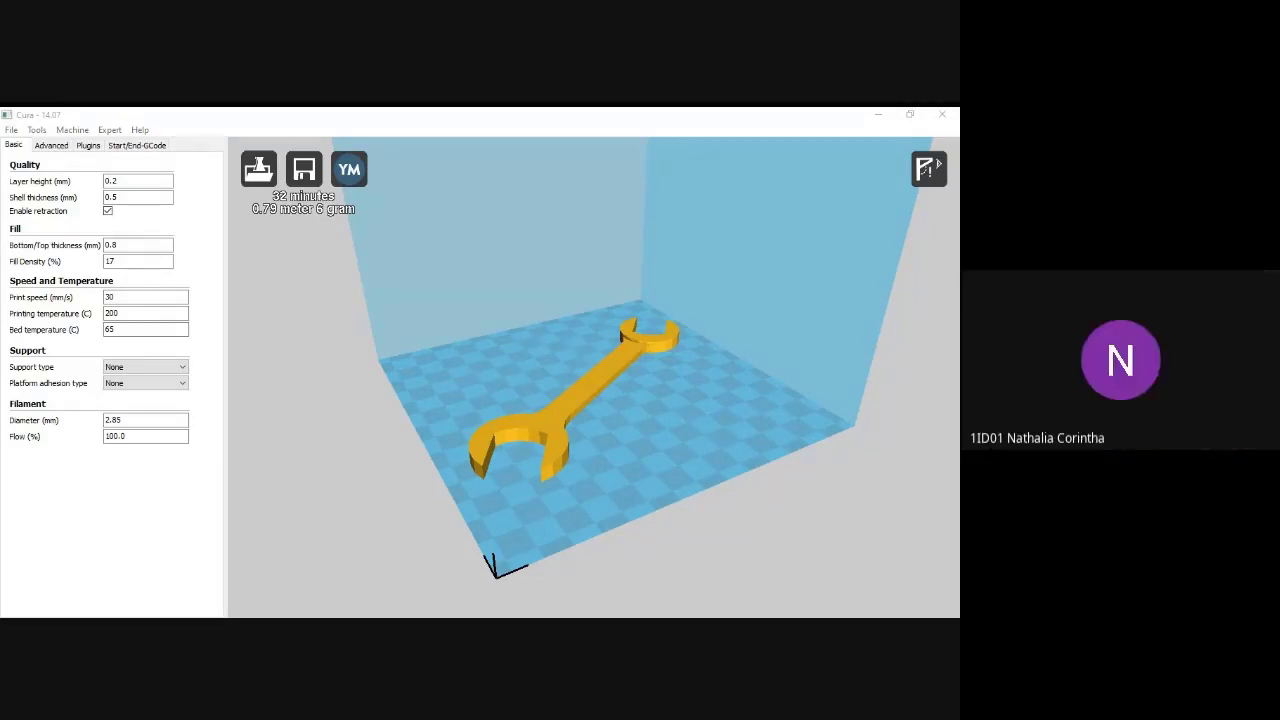
left_click(560, 451)
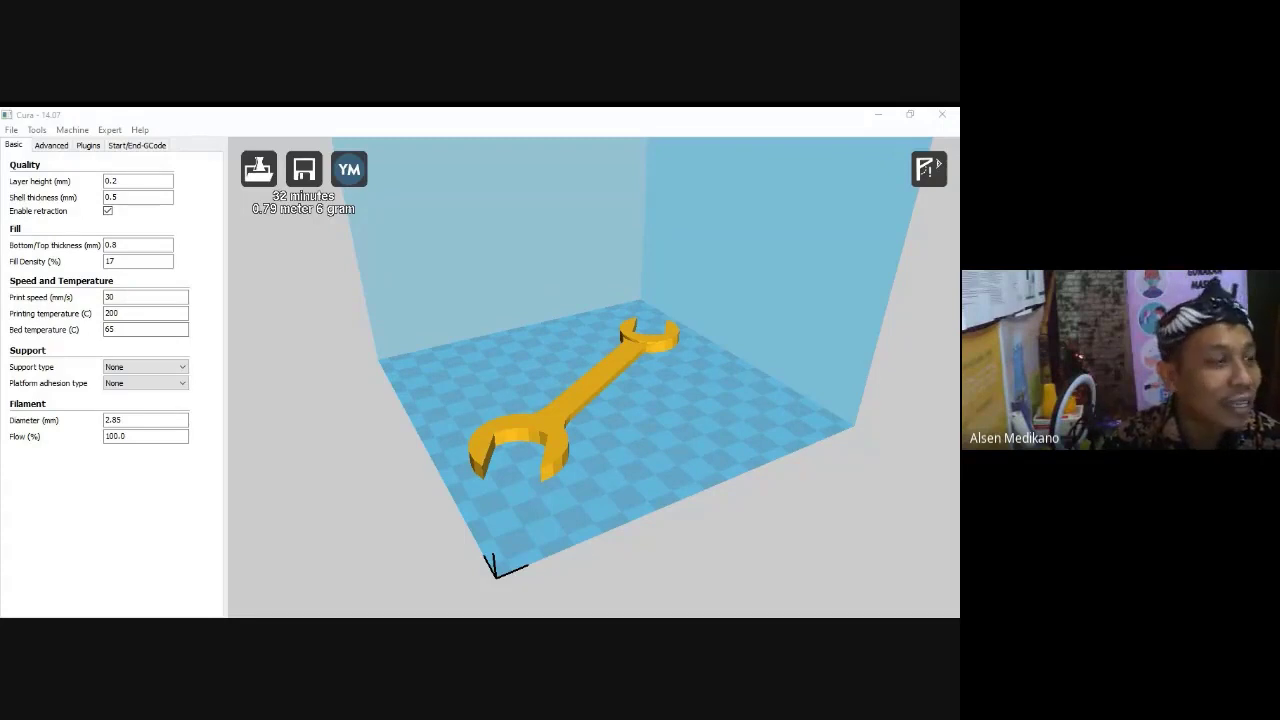
Switch back to Cura and set the shell thickness to 0.8 mm in the Quality settings.
left_click(686, 376)
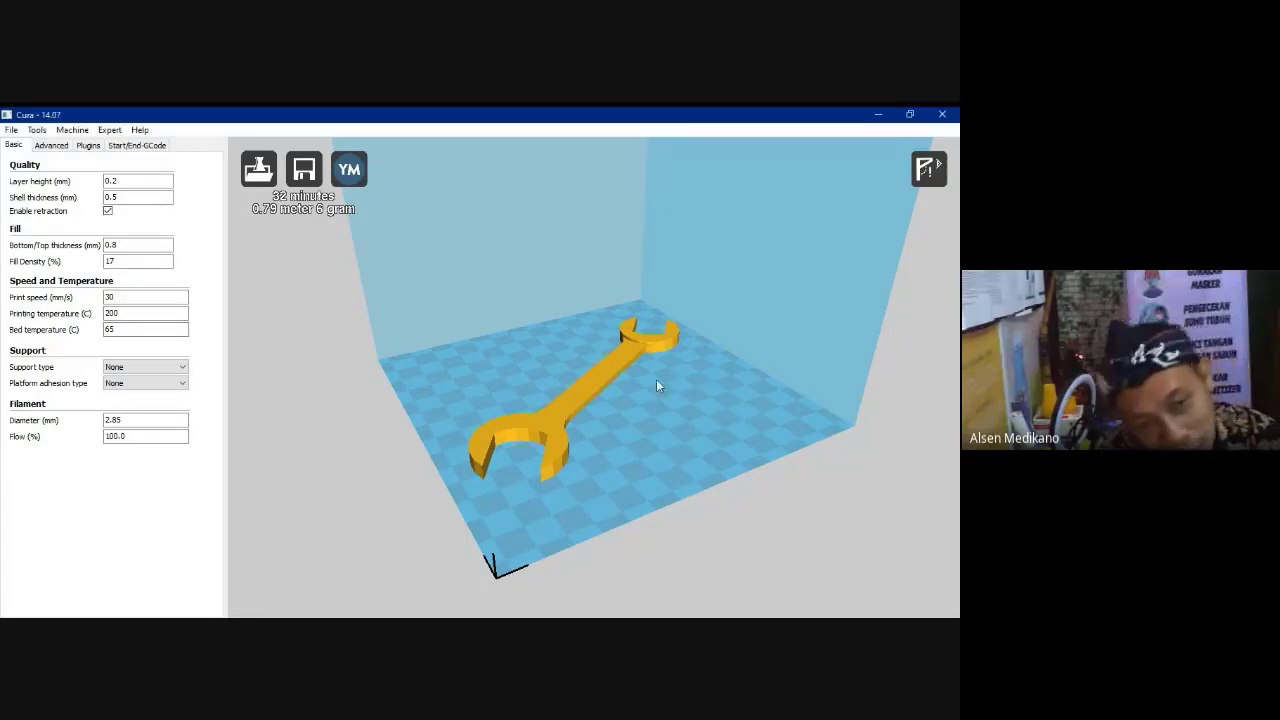
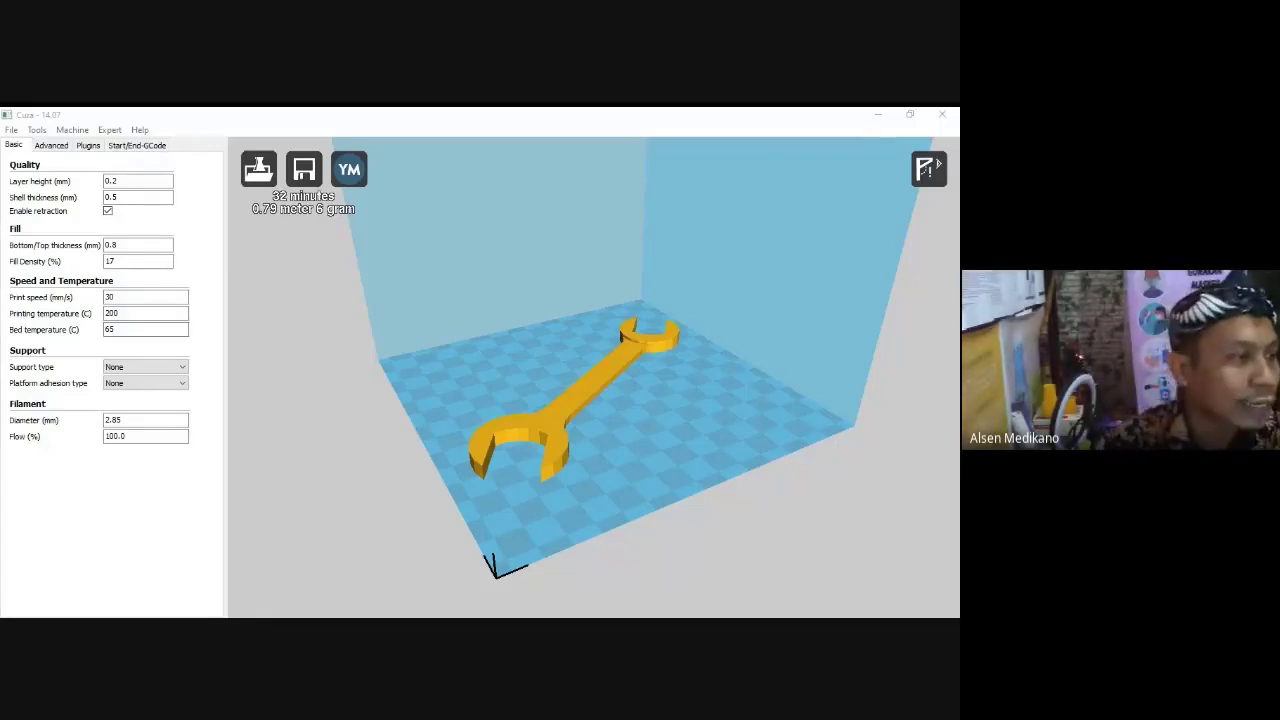
key("alt+Tab")
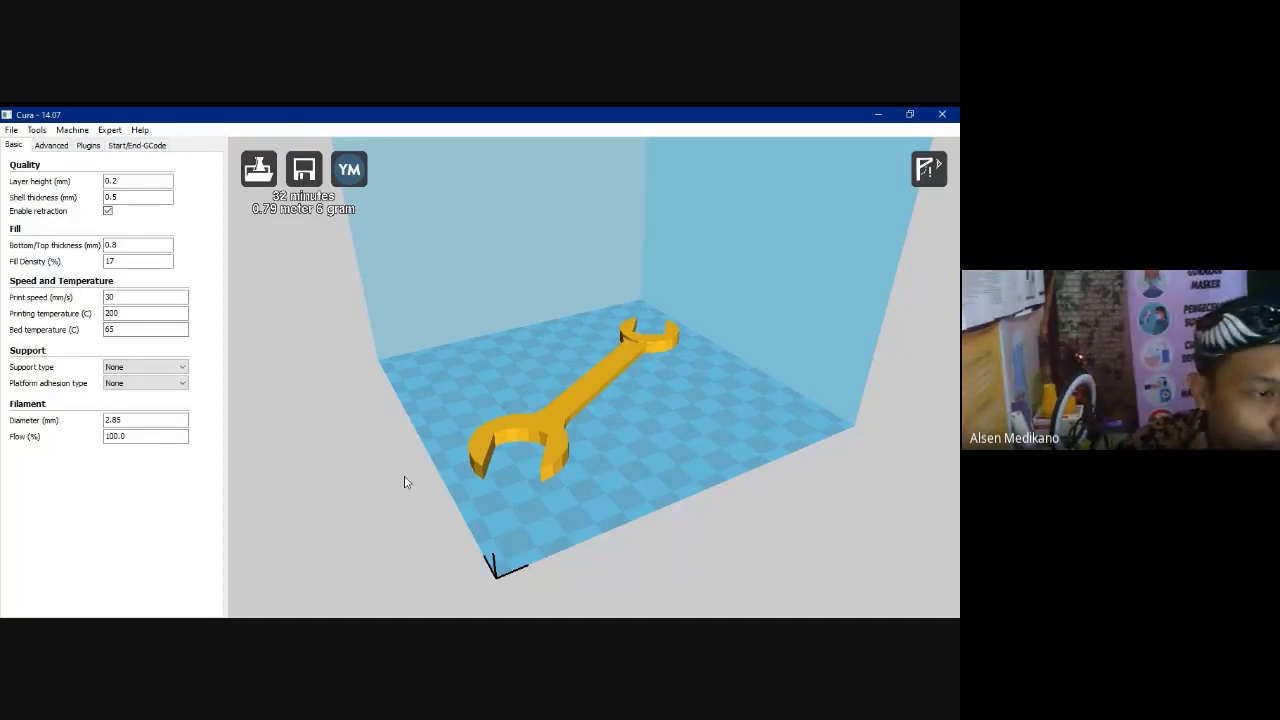
left_click(155, 199)
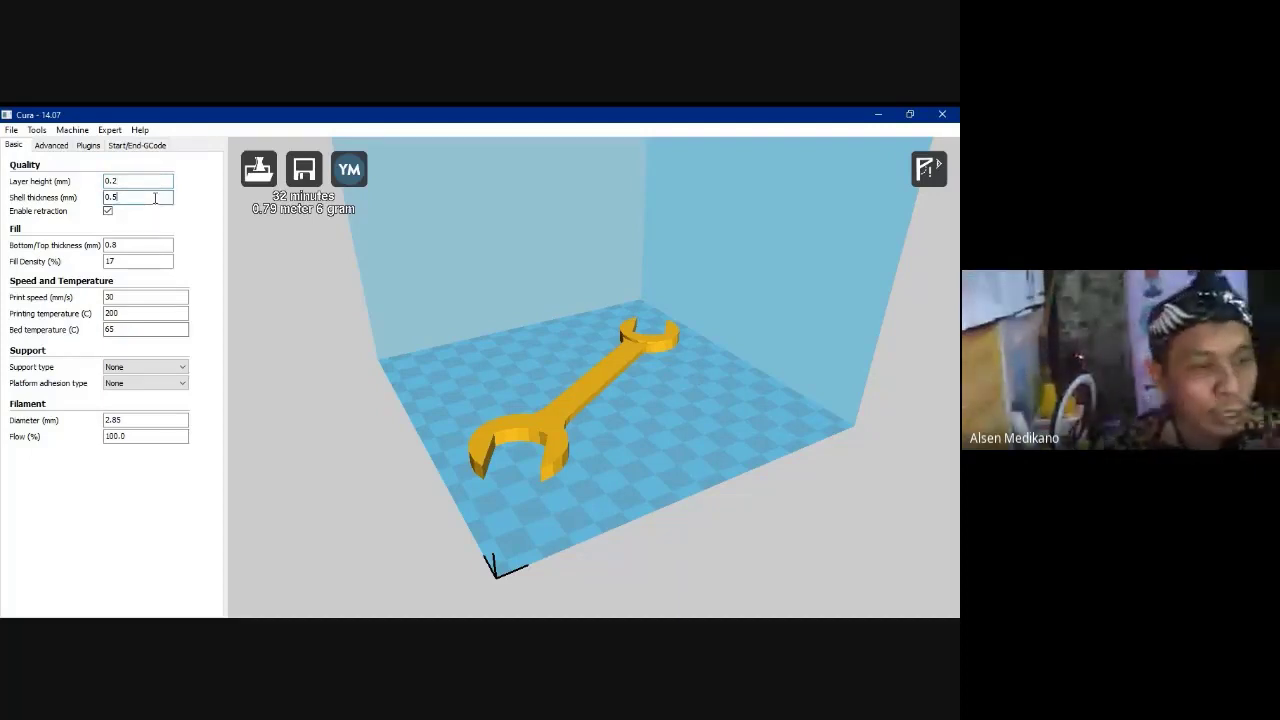
key("BackSpace")
type("8")
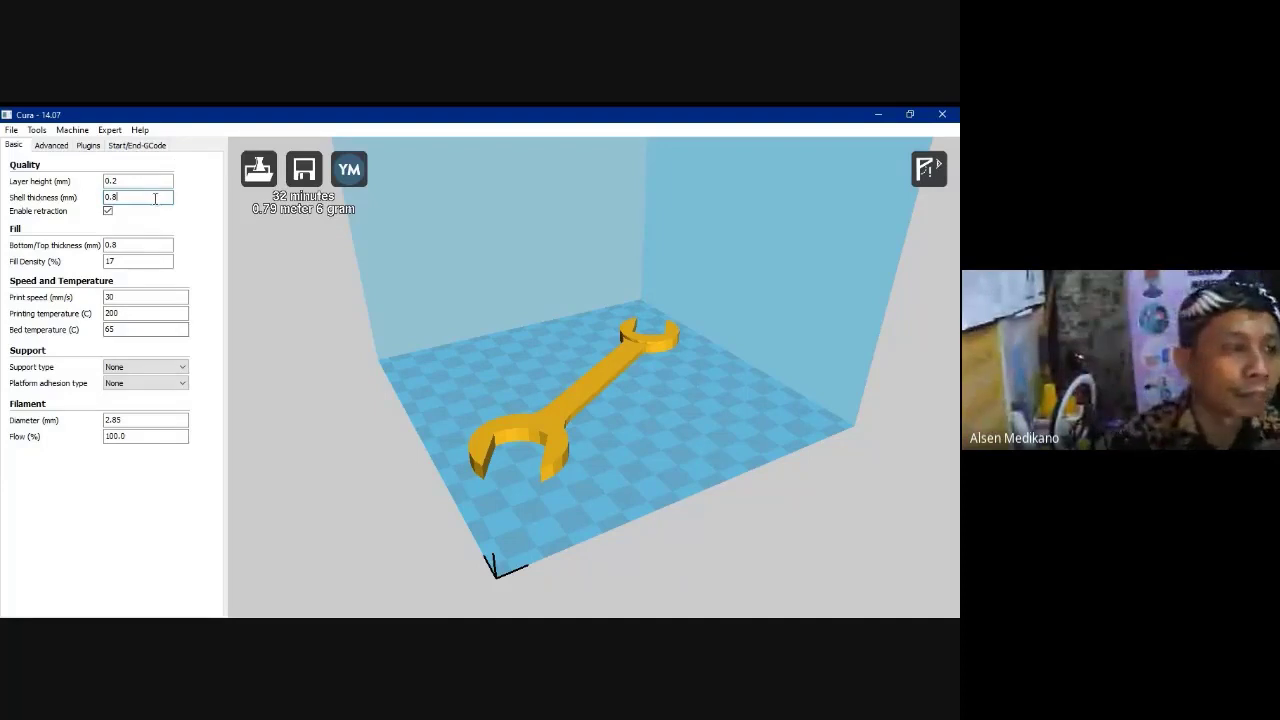
Set the bottom/top thickness to 0.6 mm and the fill density to 20%.
left_click(152, 245)
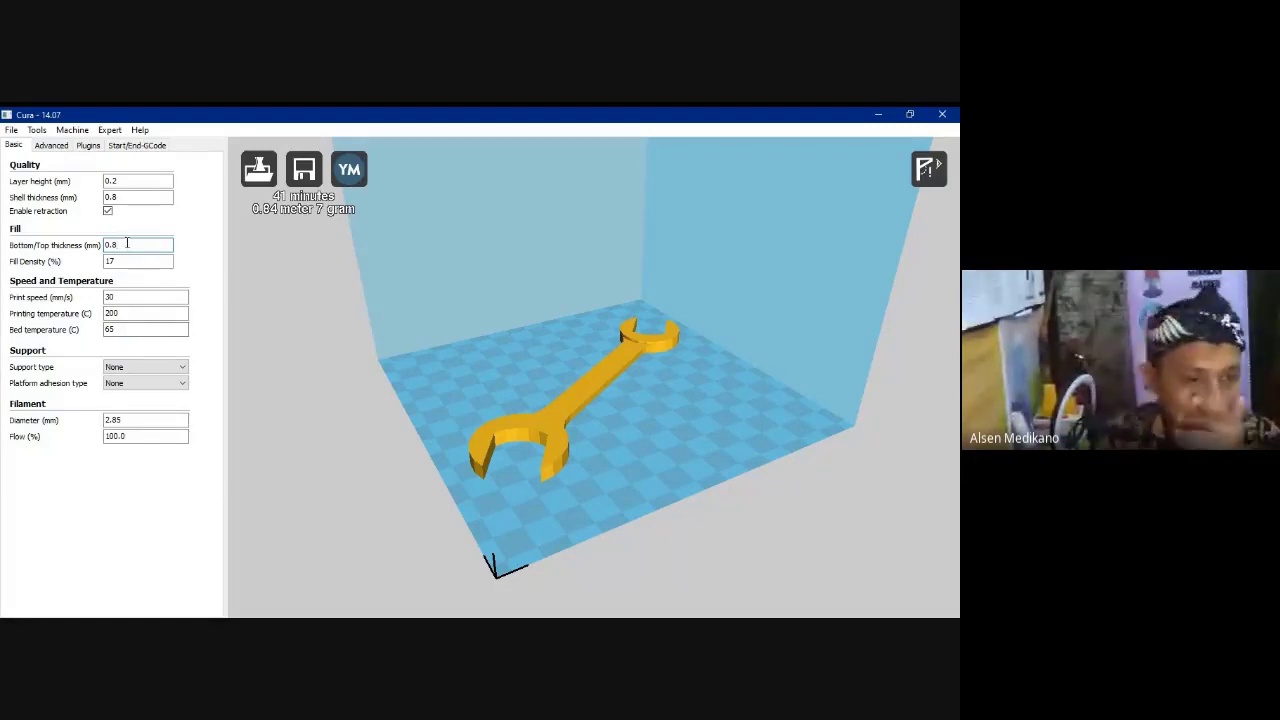
key("BackSpace")
type("6")
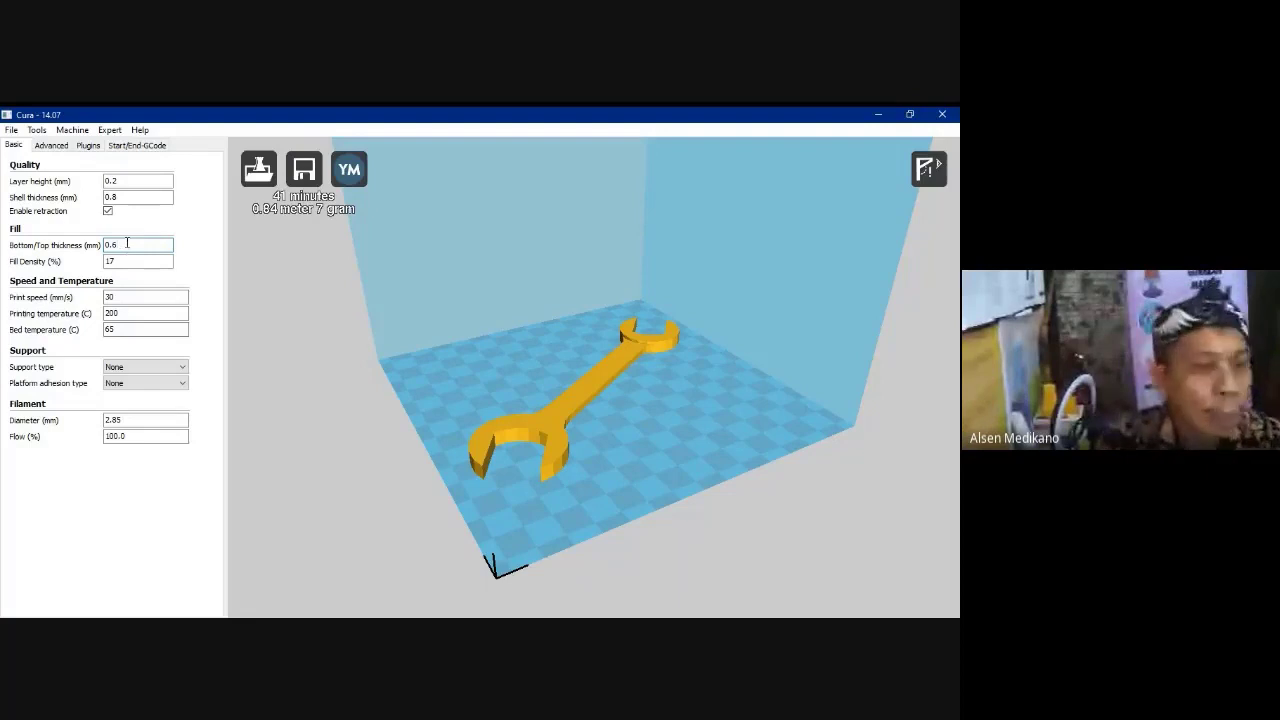
left_click(127, 260)
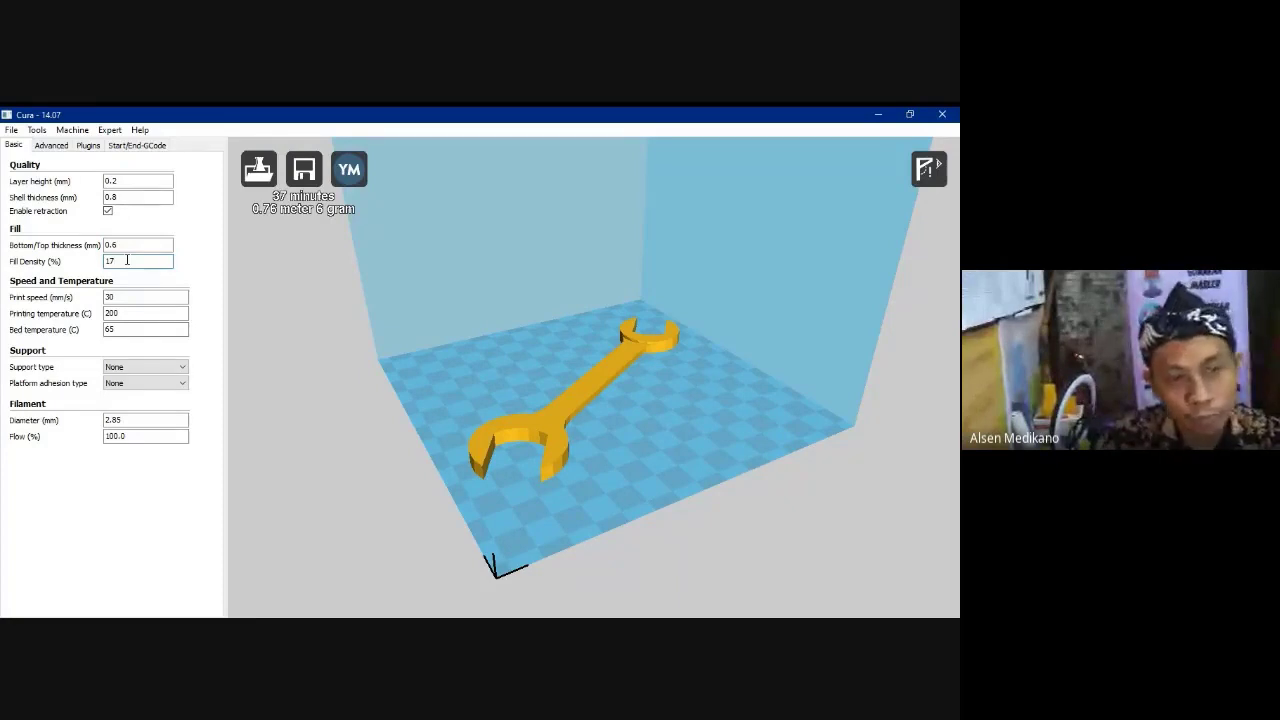
key("BackSpace")
key("BackSpace")
type("20")
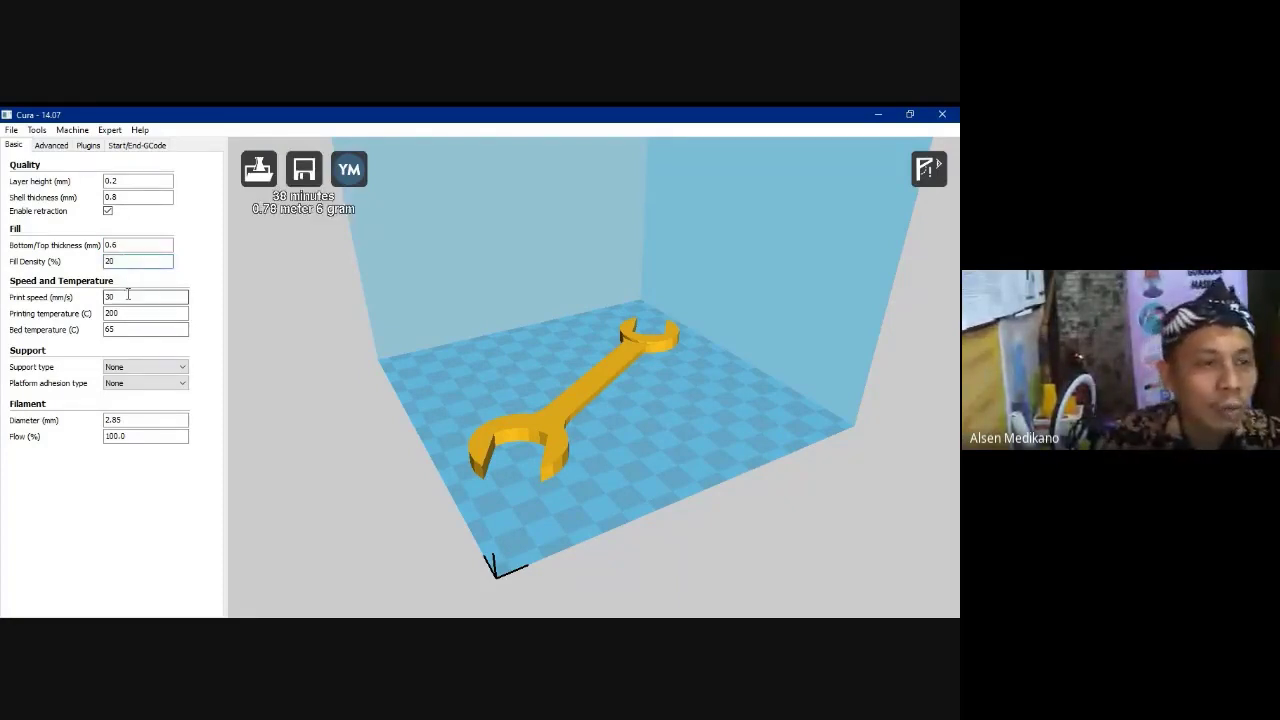
Set the print speed to 50 mm/s and the printing temperature to 210 °C.
left_click(160, 296)
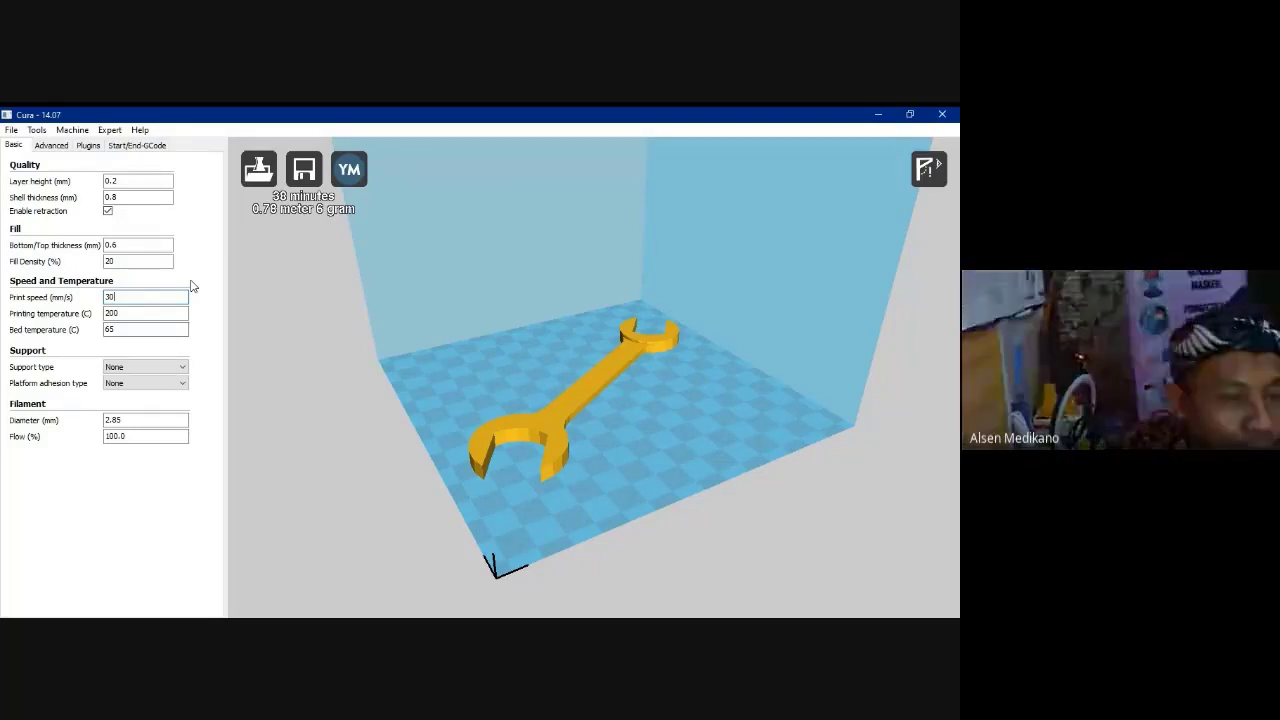
key("BackSpace")
key("BackSpace")
type("50")
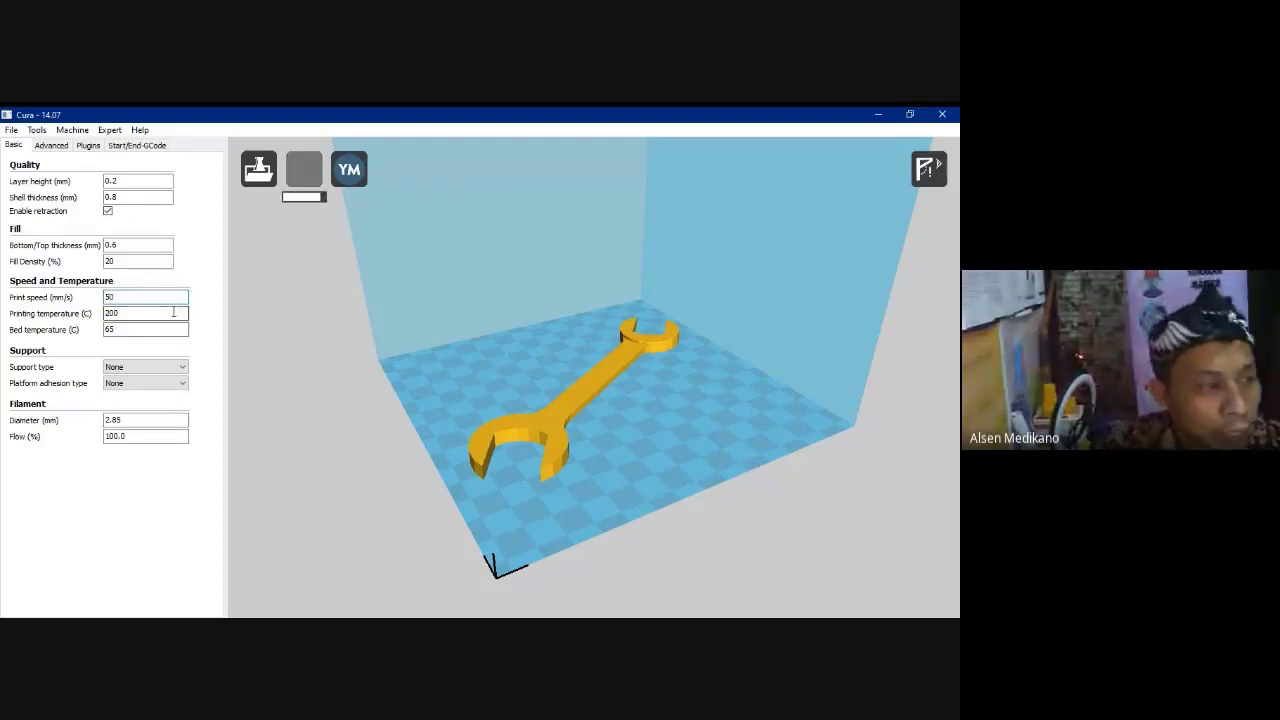
left_click(173, 312)
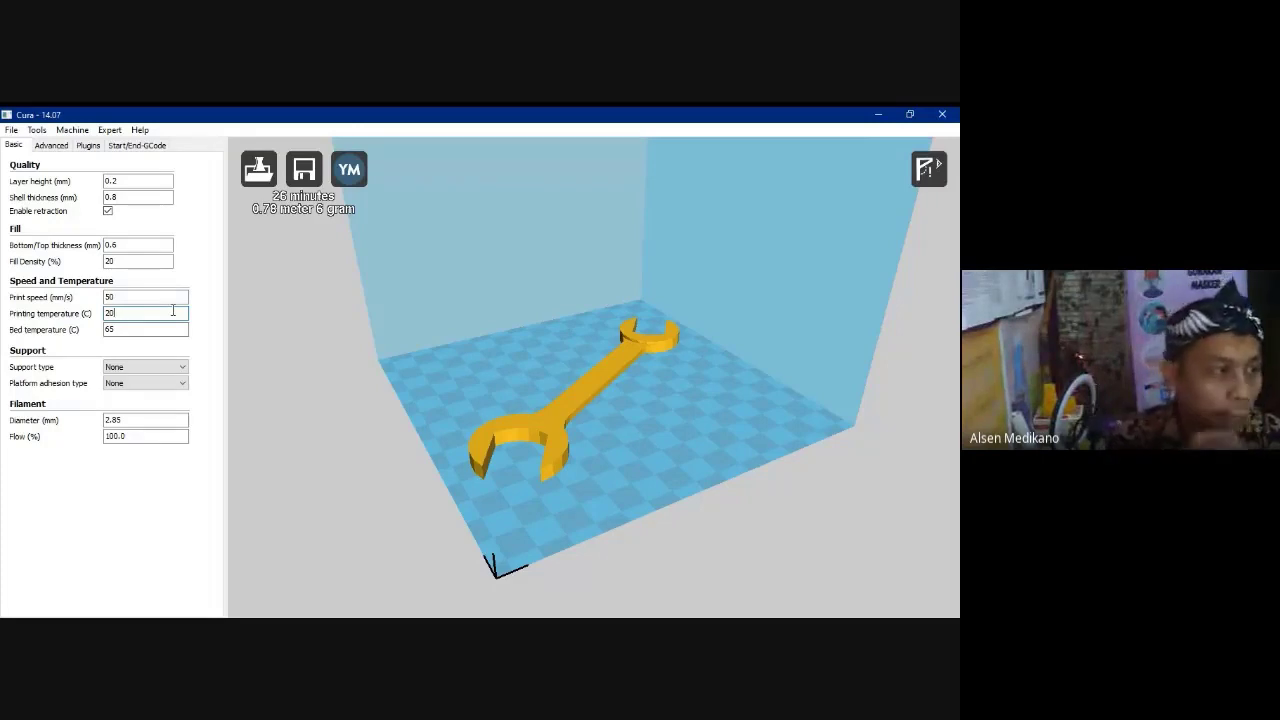
key("BackSpace")
type("10")
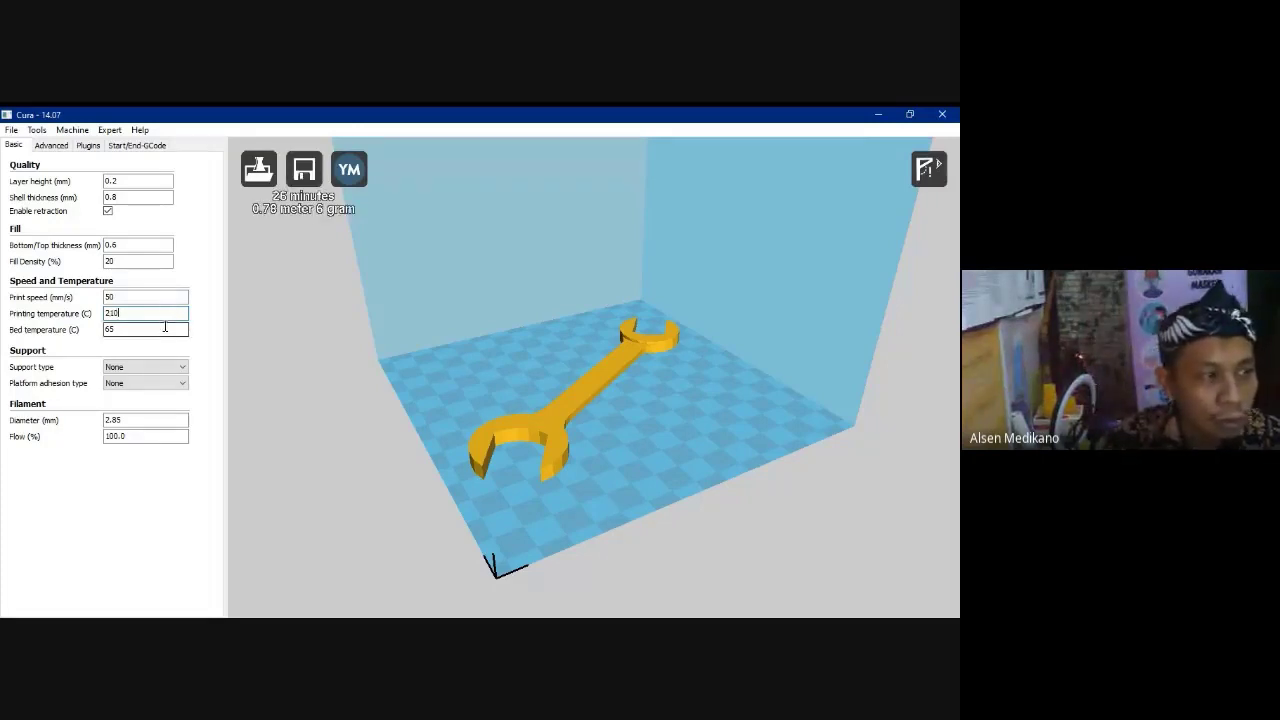
left_click(165, 328)
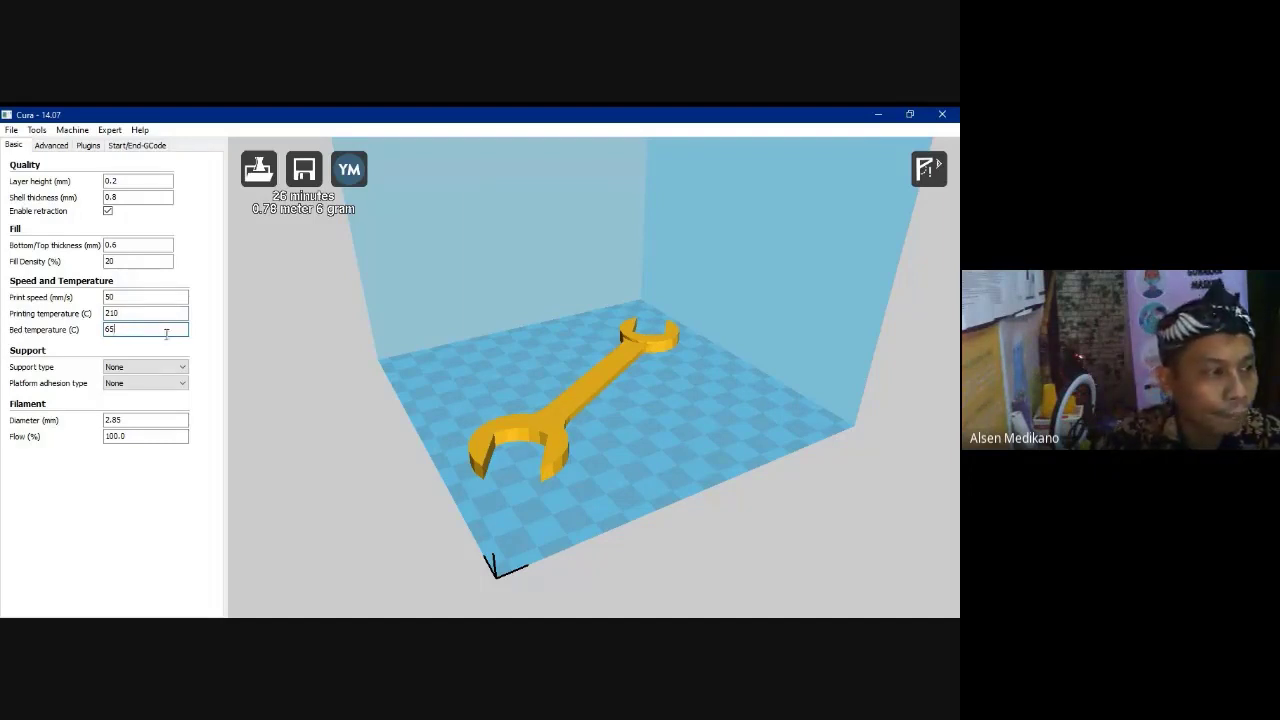
Set the support type to Everywhere and the platform adhesion type to Raft.
left_click(171, 417)
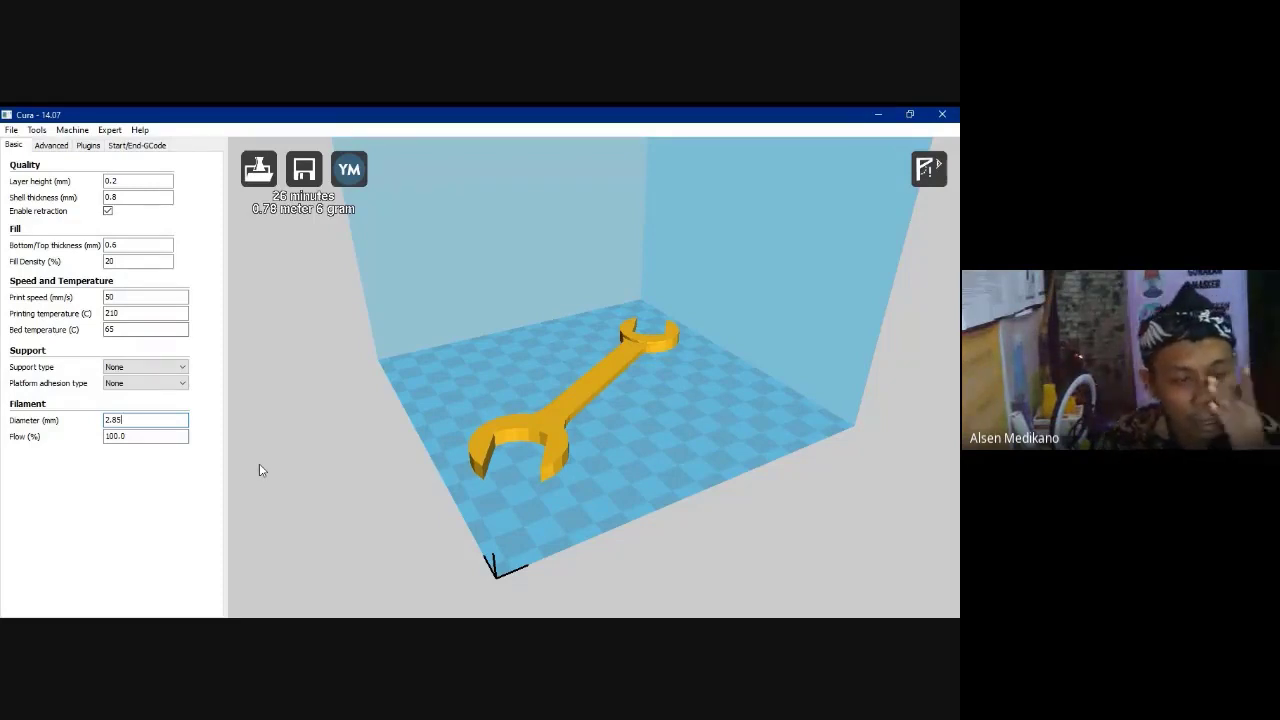
left_click(185, 370)
left_click(170, 404)
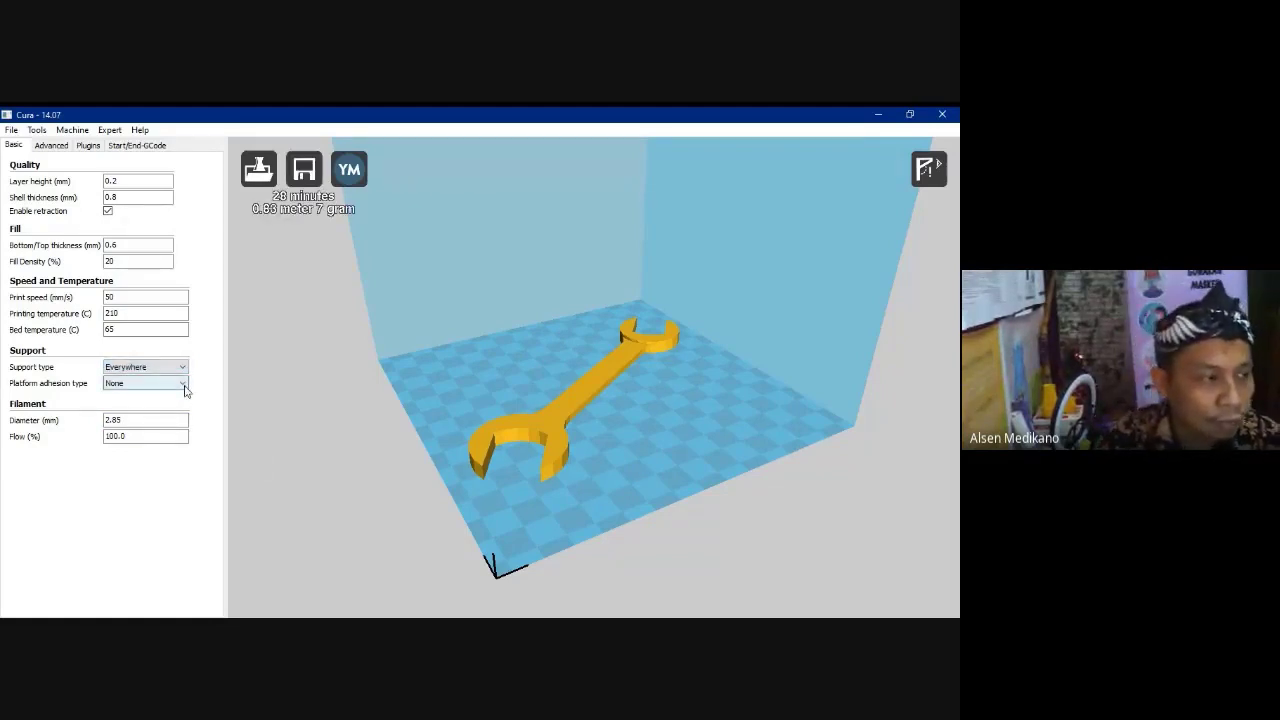
left_click(183, 385)
left_click(170, 413)
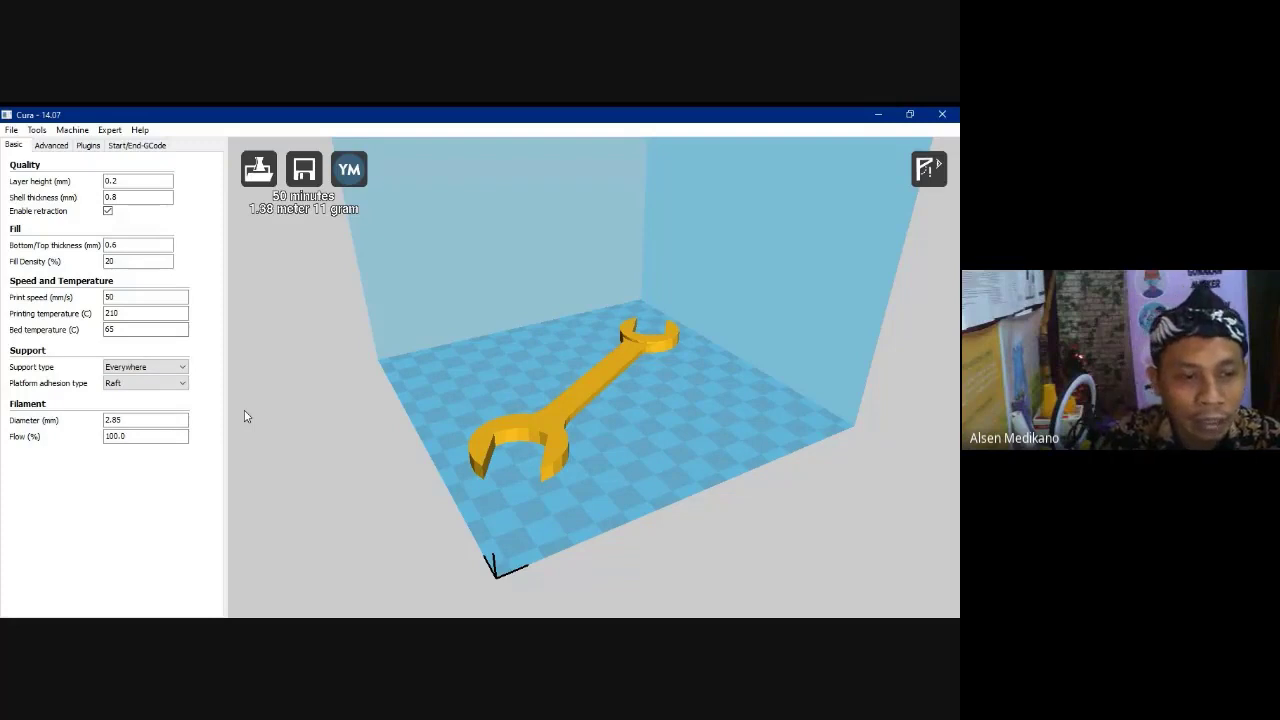
Set the filament diameter to 1.75 mm.
left_click(181, 420)
key("BackSpace")
key("BackSpace")
key("BackSpace")
type("1.")
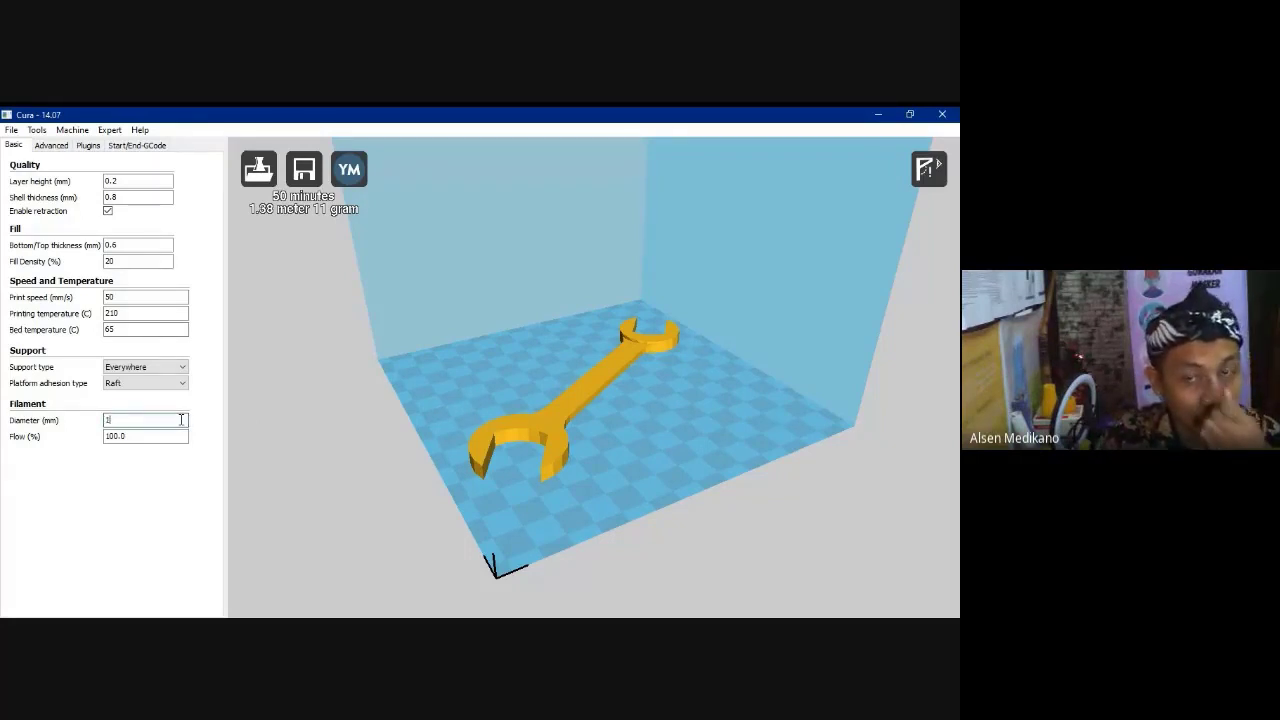
type("75")
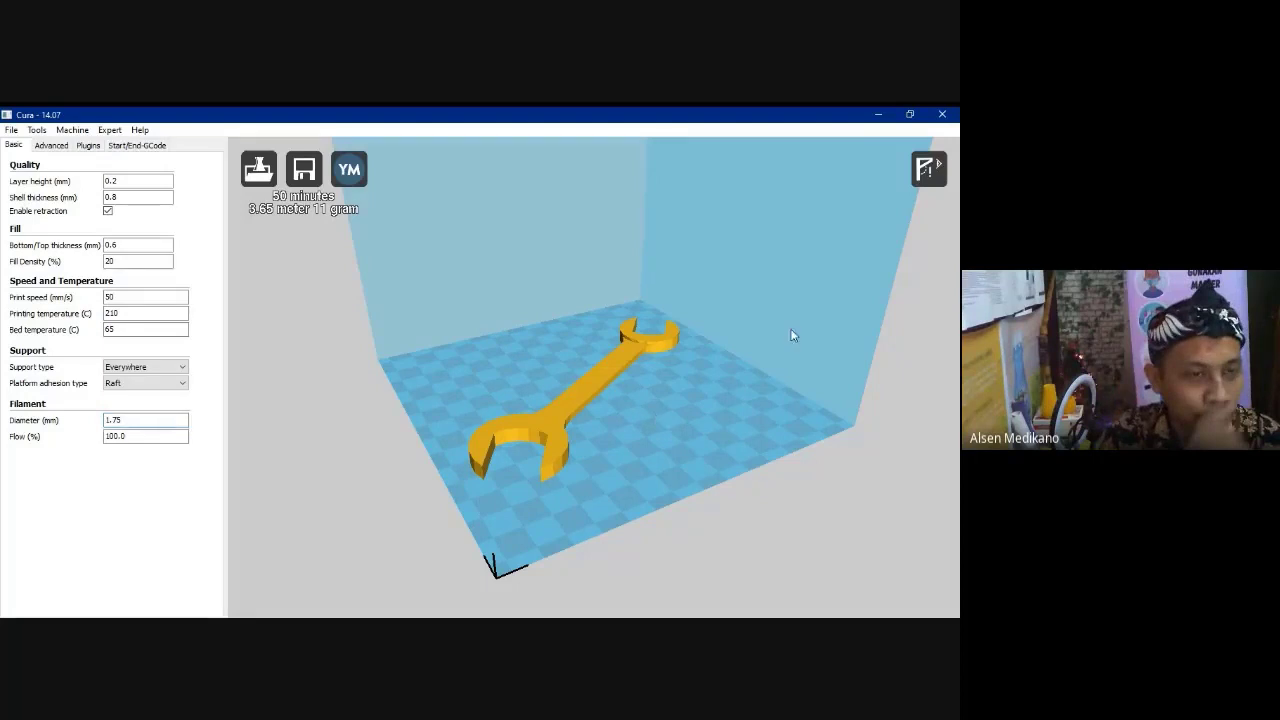
Select the wrench on the build platform and open its Scale settings.
left_click(916, 170)
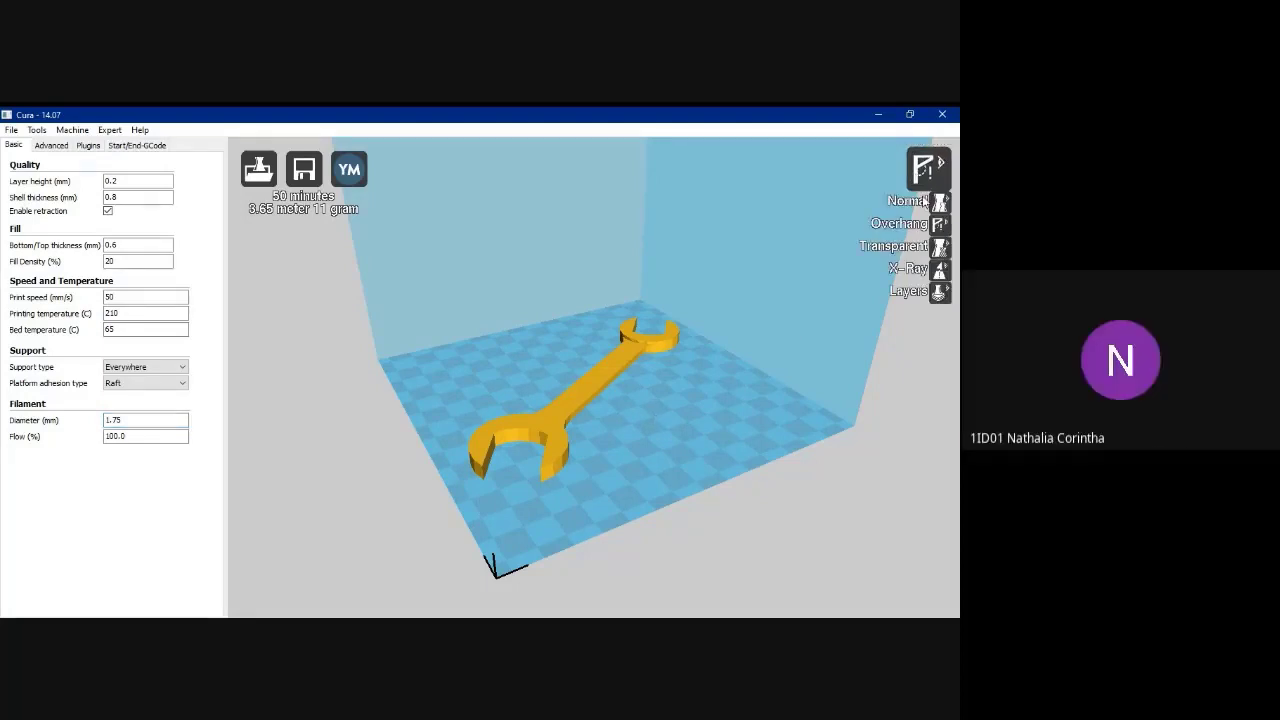
left_click(538, 445)
scroll(538, 445, "down", 3)
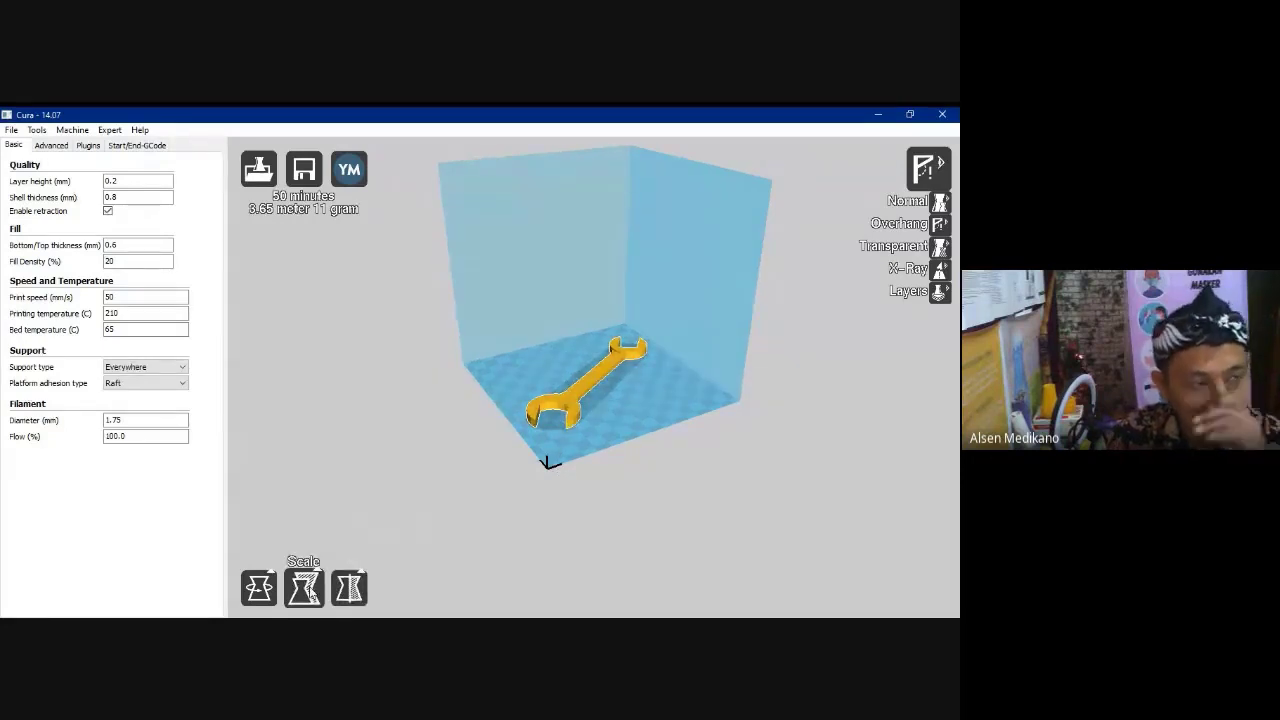
left_click(309, 591)
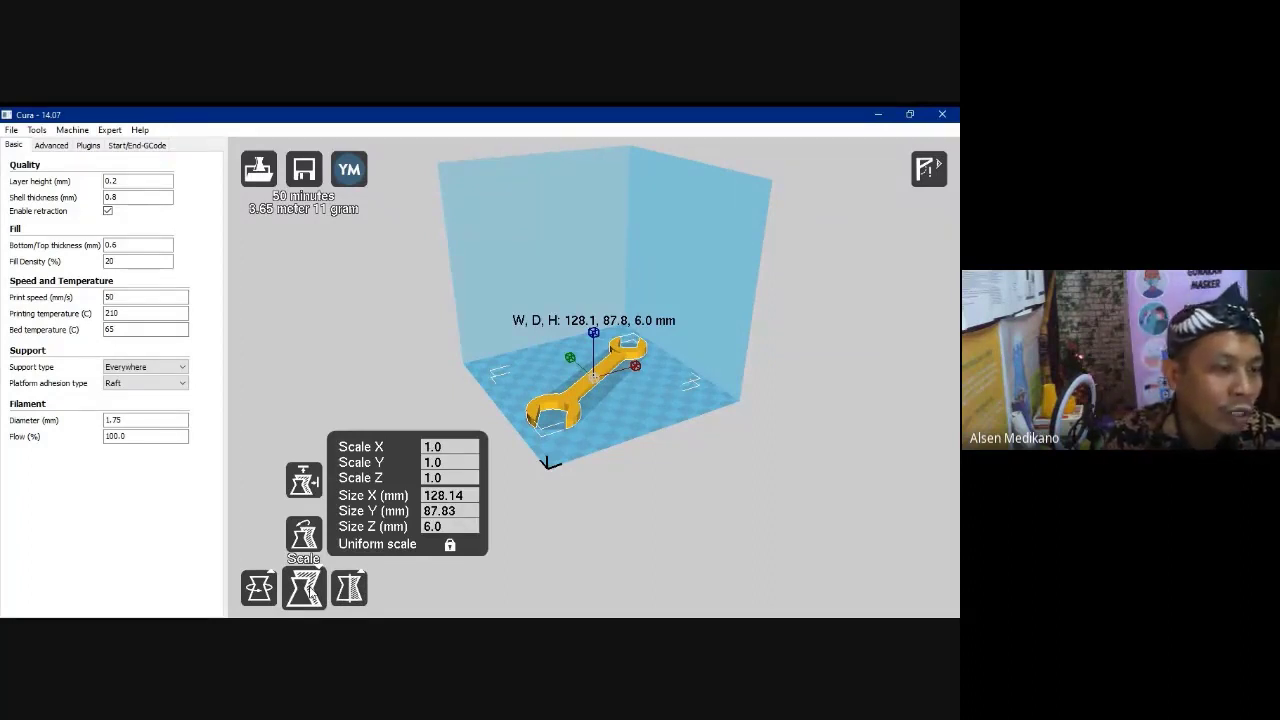
left_click(448, 451)
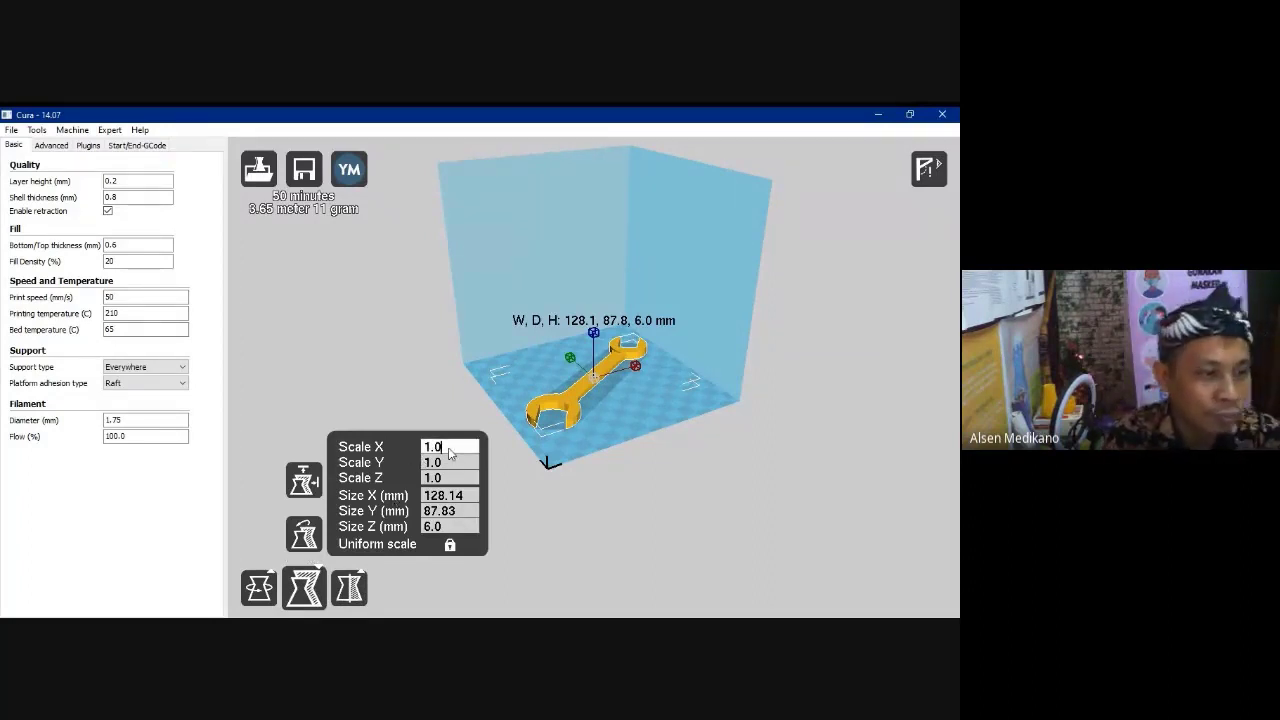
key("BackSpace")
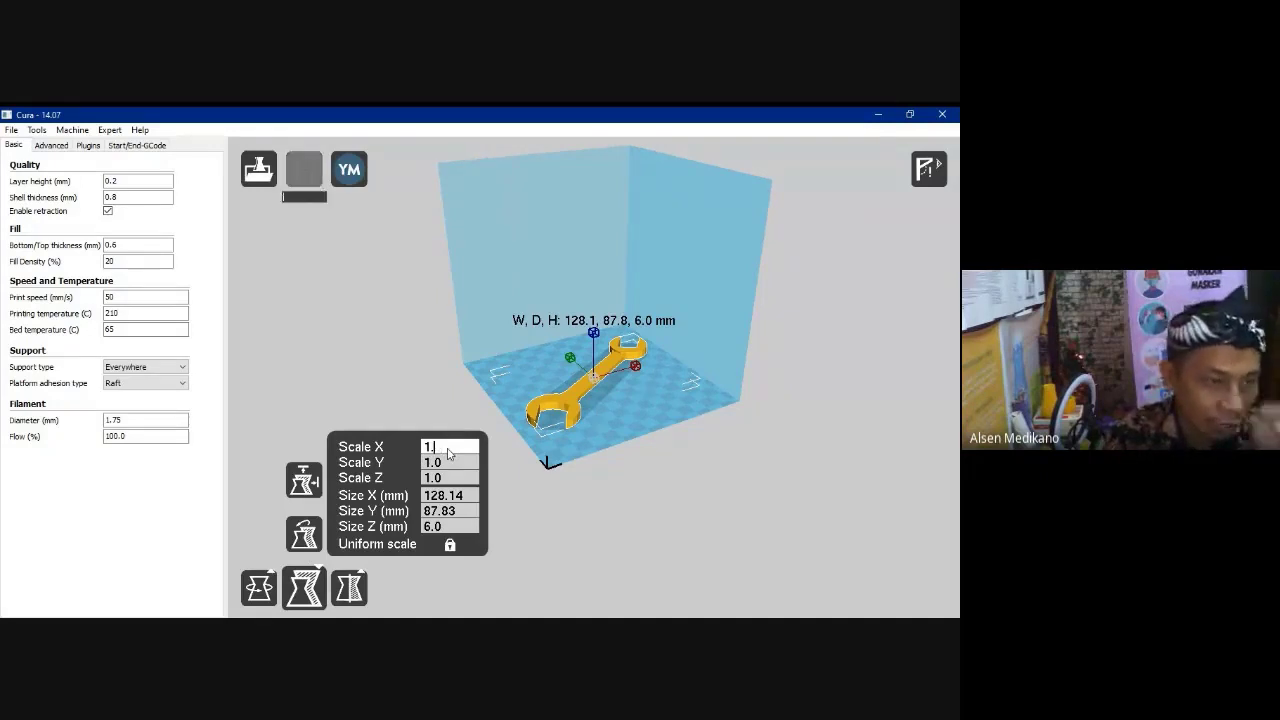
type("0")
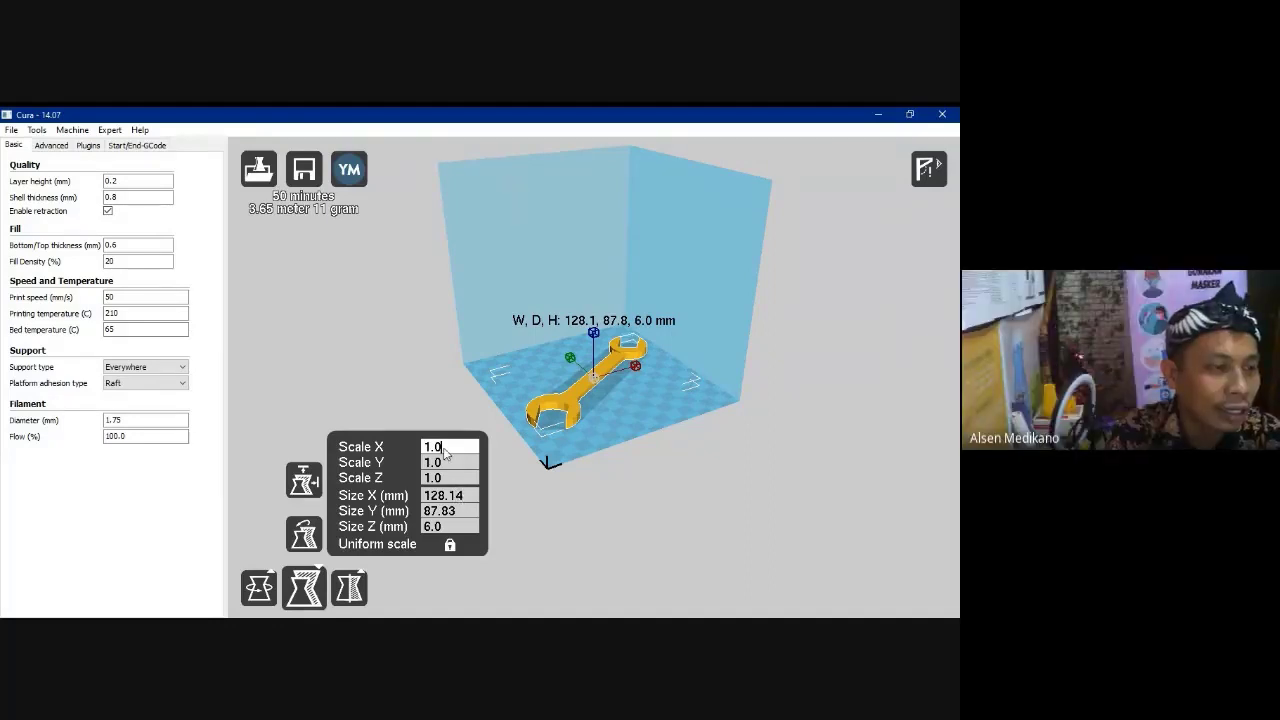
left_click(460, 528)
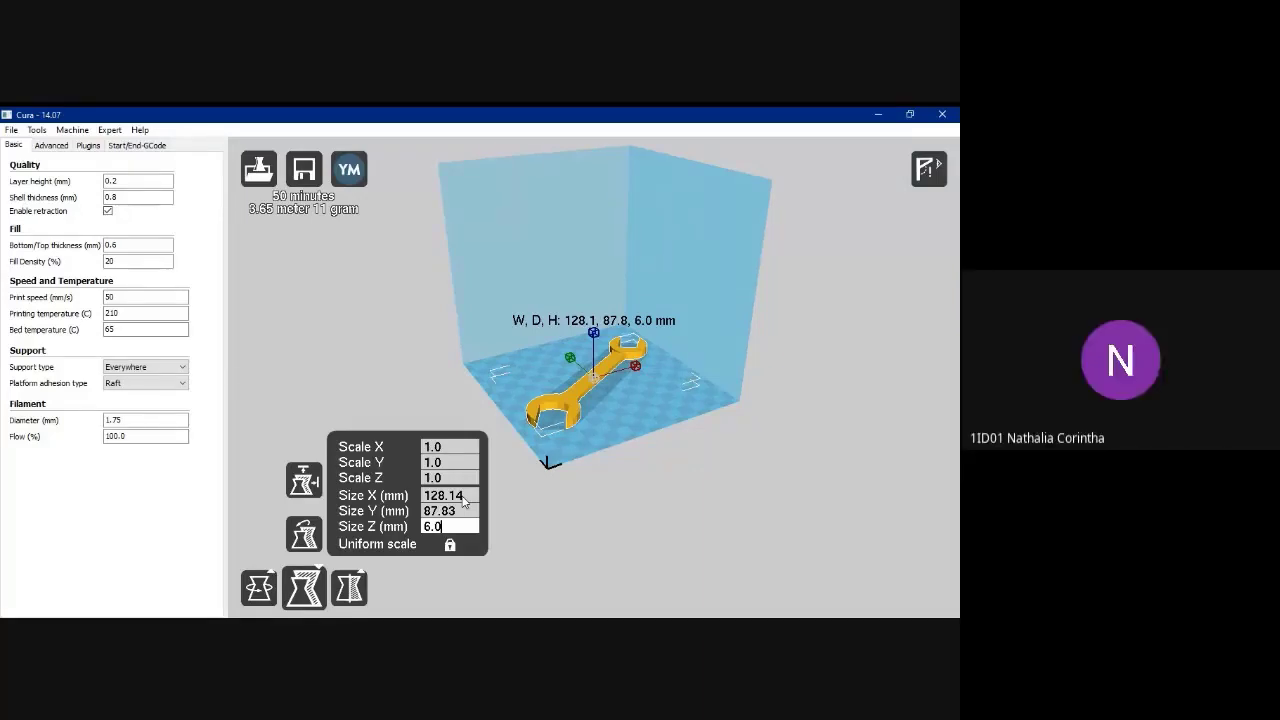
left_click(450, 550)
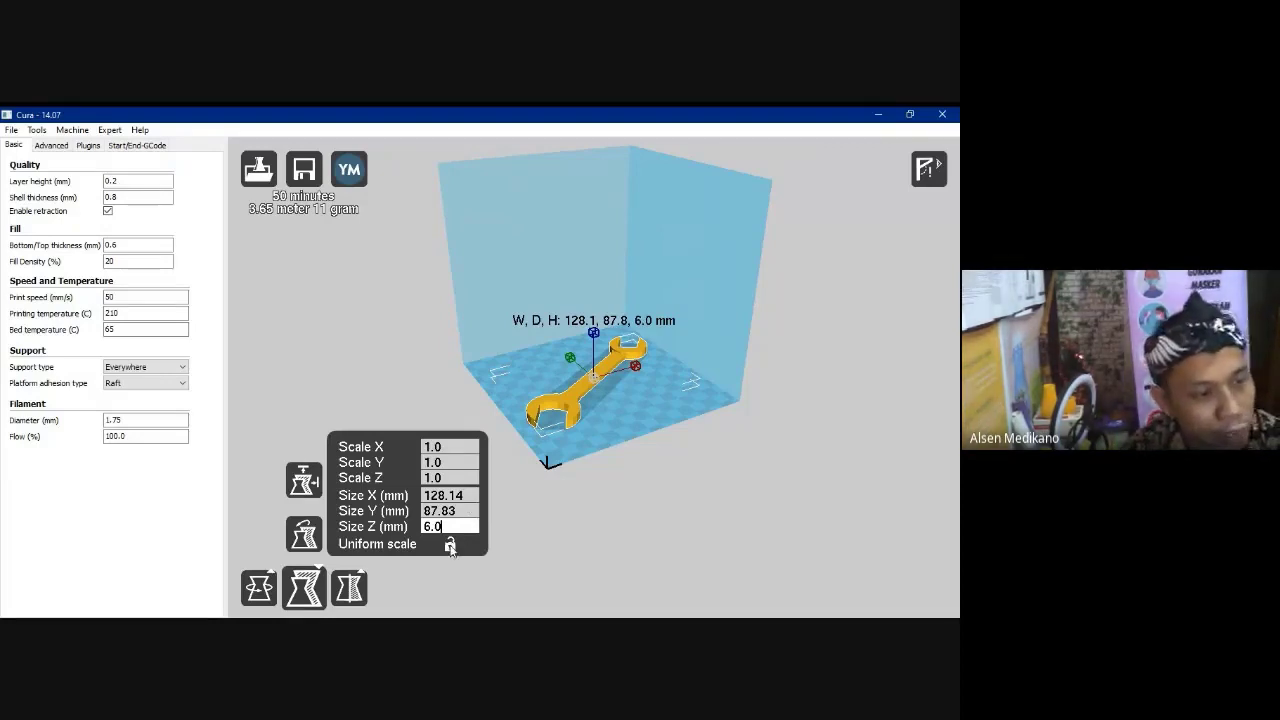
left_click(450, 545)
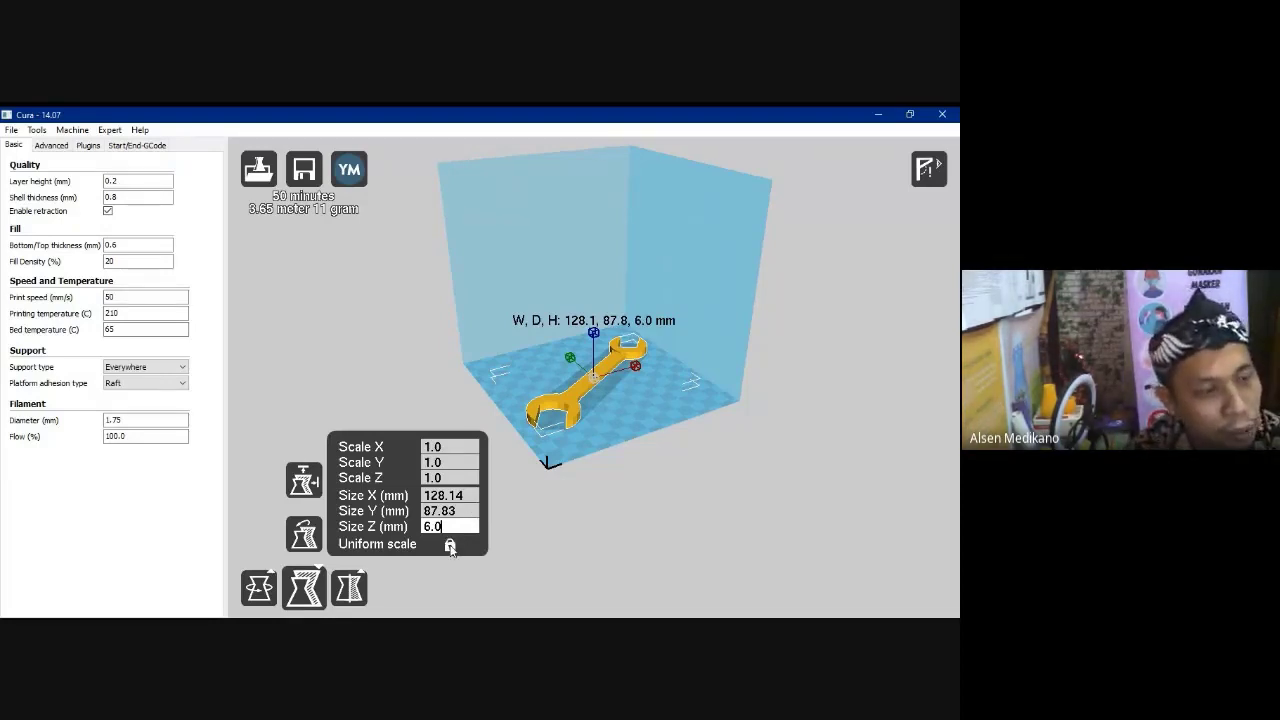
Scale the wrench uniformly by a factor of 0.7 and deselect it.
left_click(443, 448)
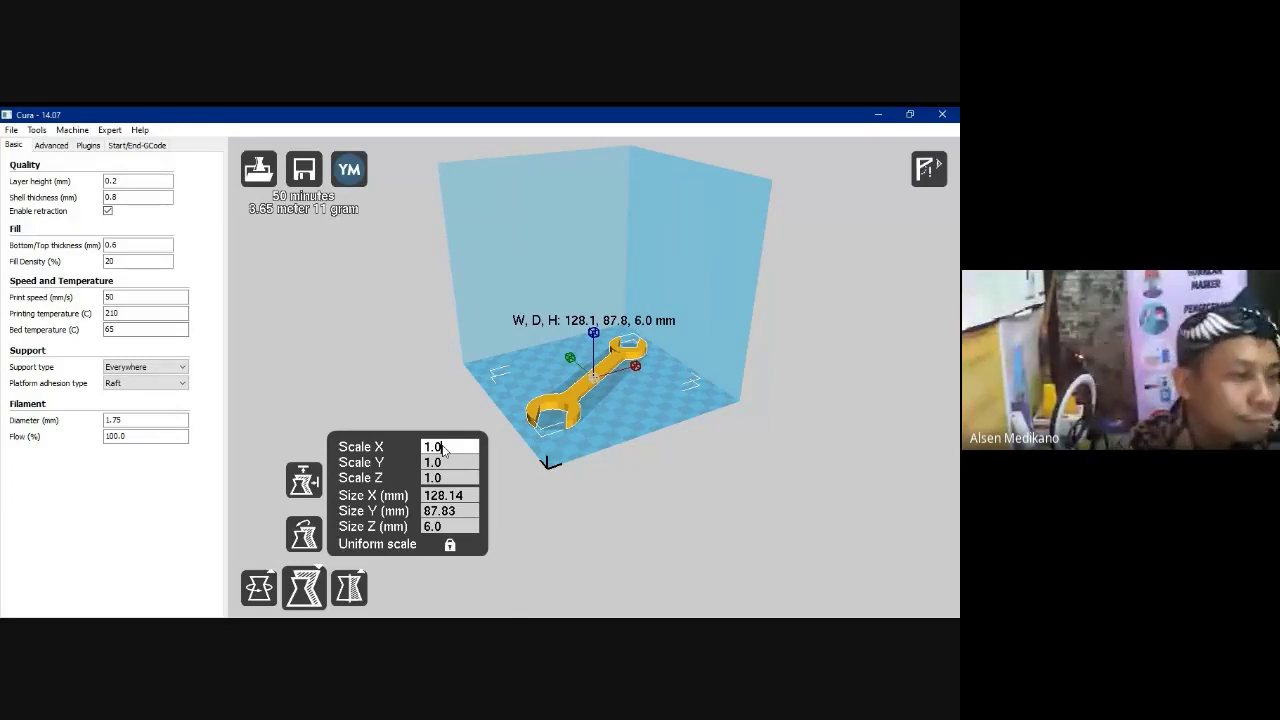
key("BackSpace")
key("BackSpace")
key("BackSpace")
type("0")
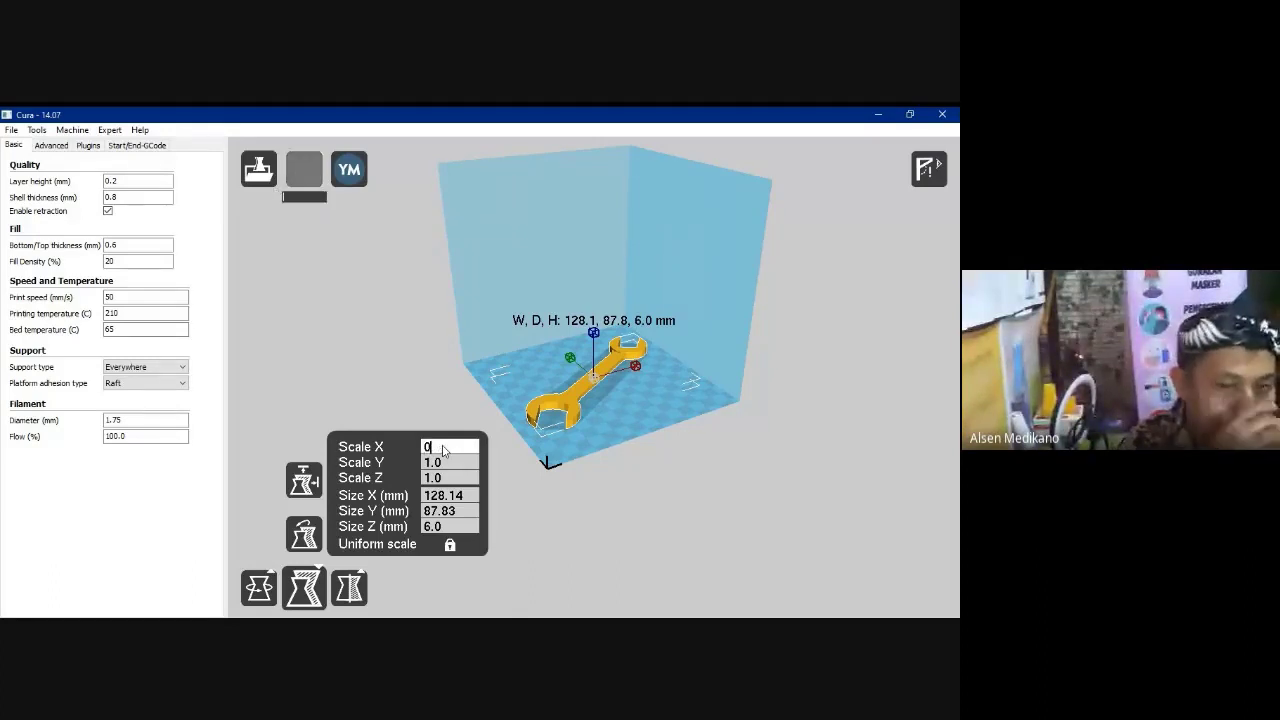
type(".7")
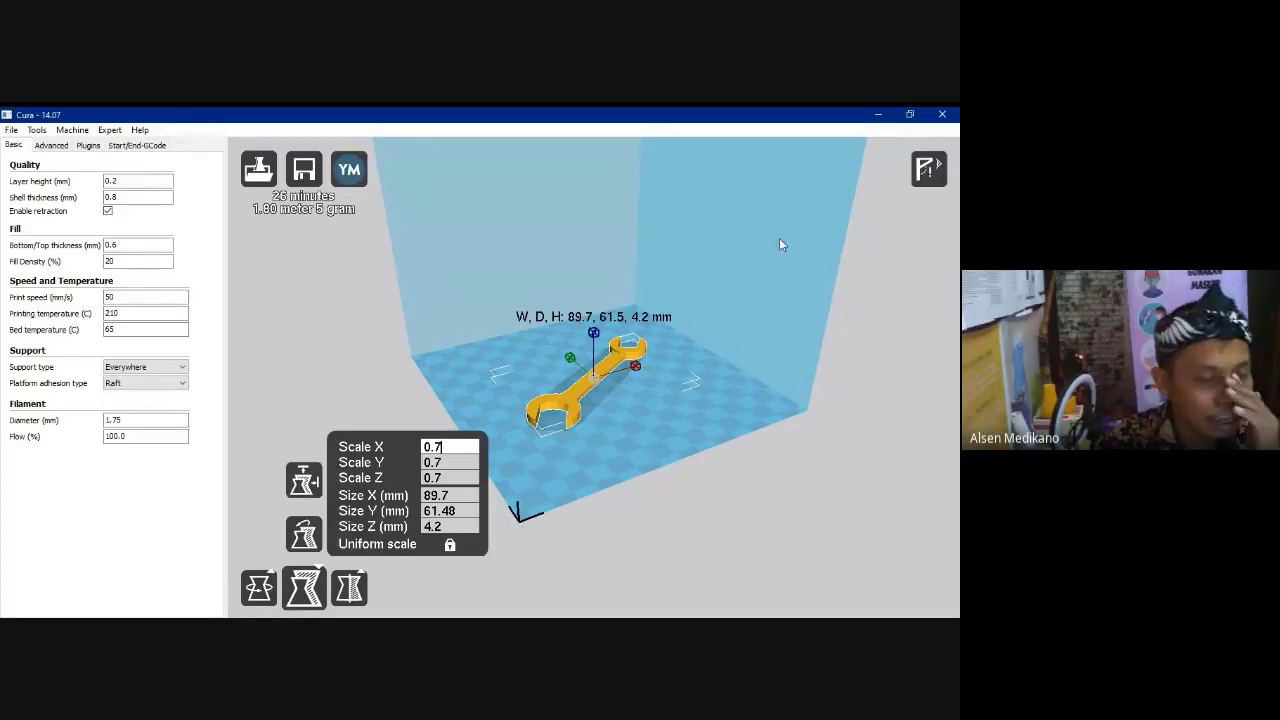
left_click(598, 391)
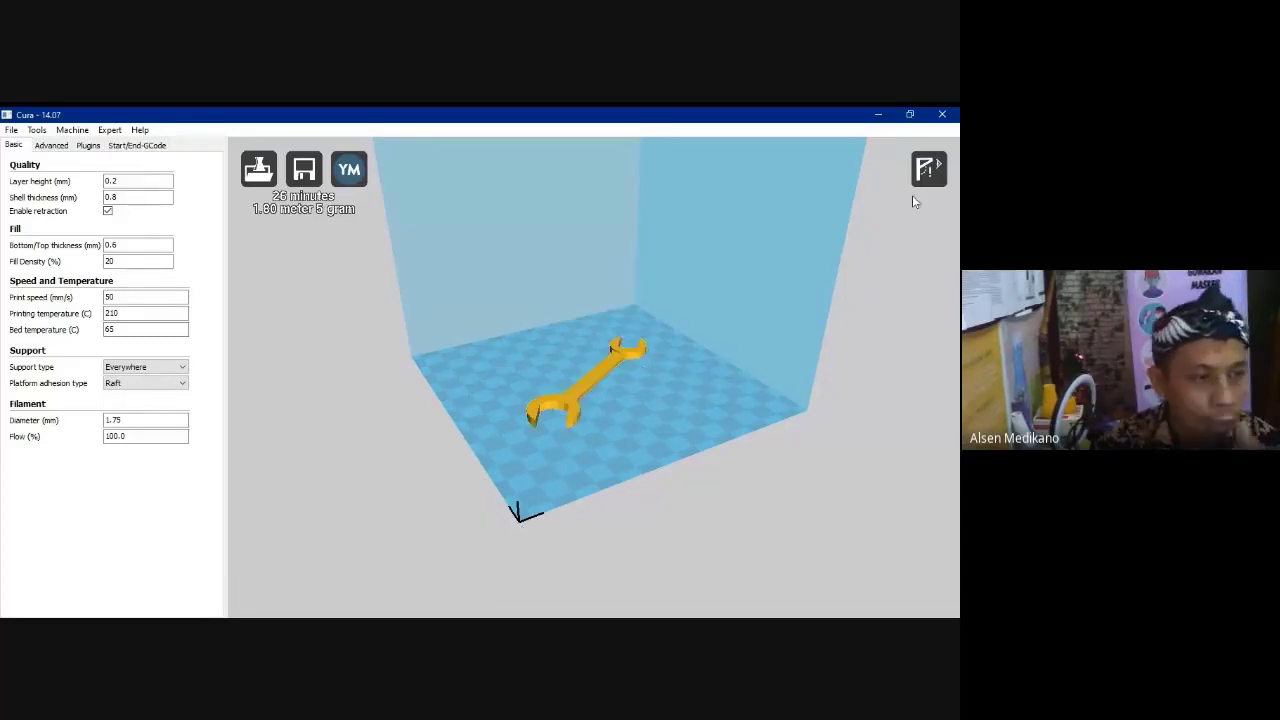
Show the wrench in the Layers view mode and inspect its sliced layers up close.
left_click(916, 182)
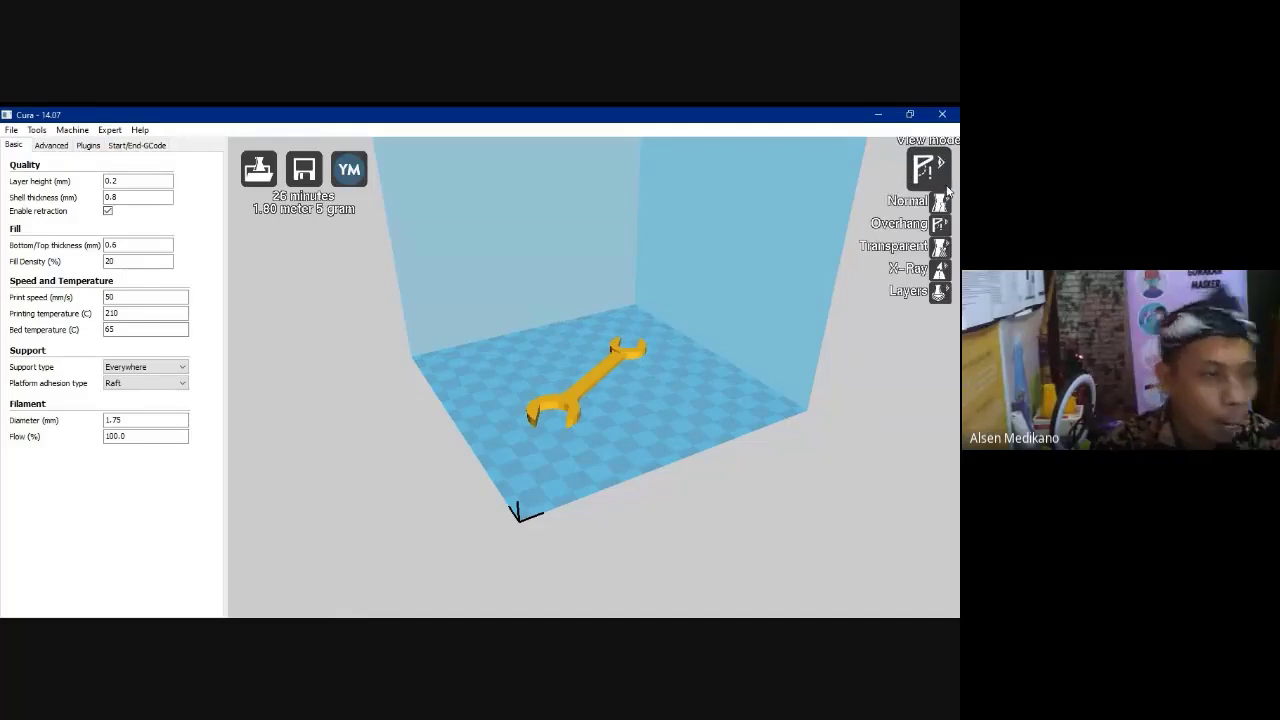
left_click(941, 294)
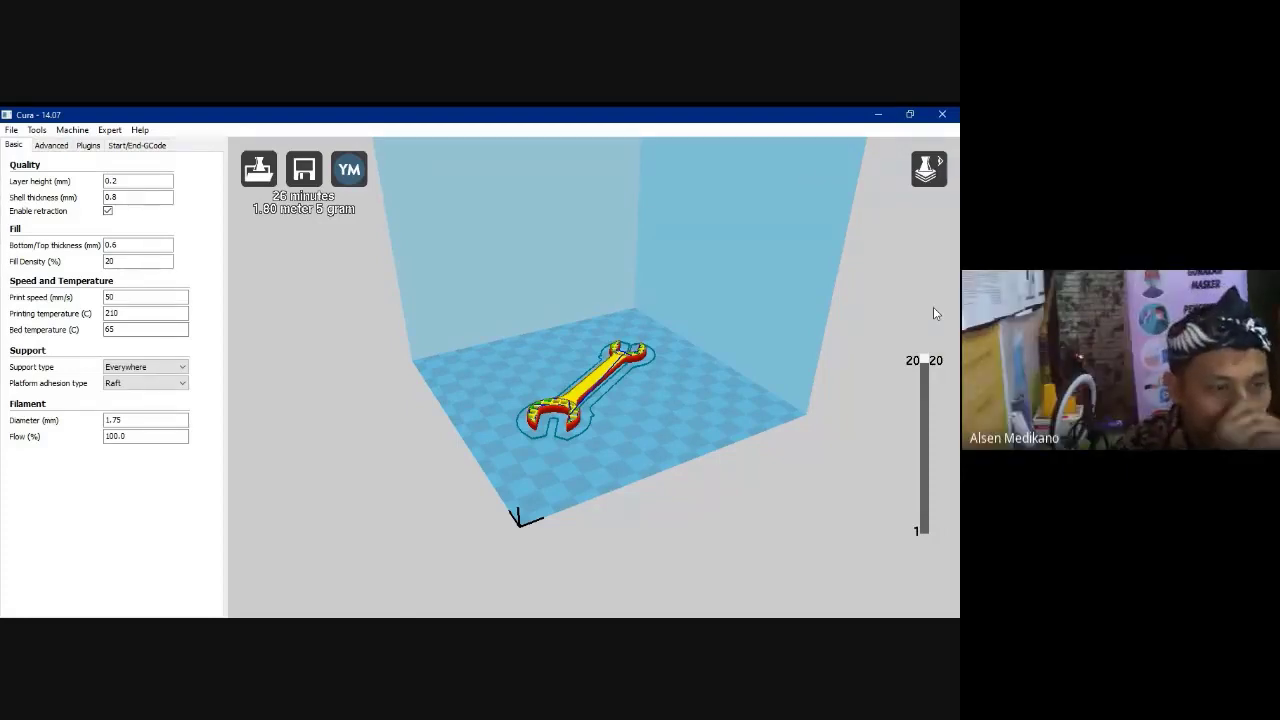
scroll(721, 431, "up", 5)
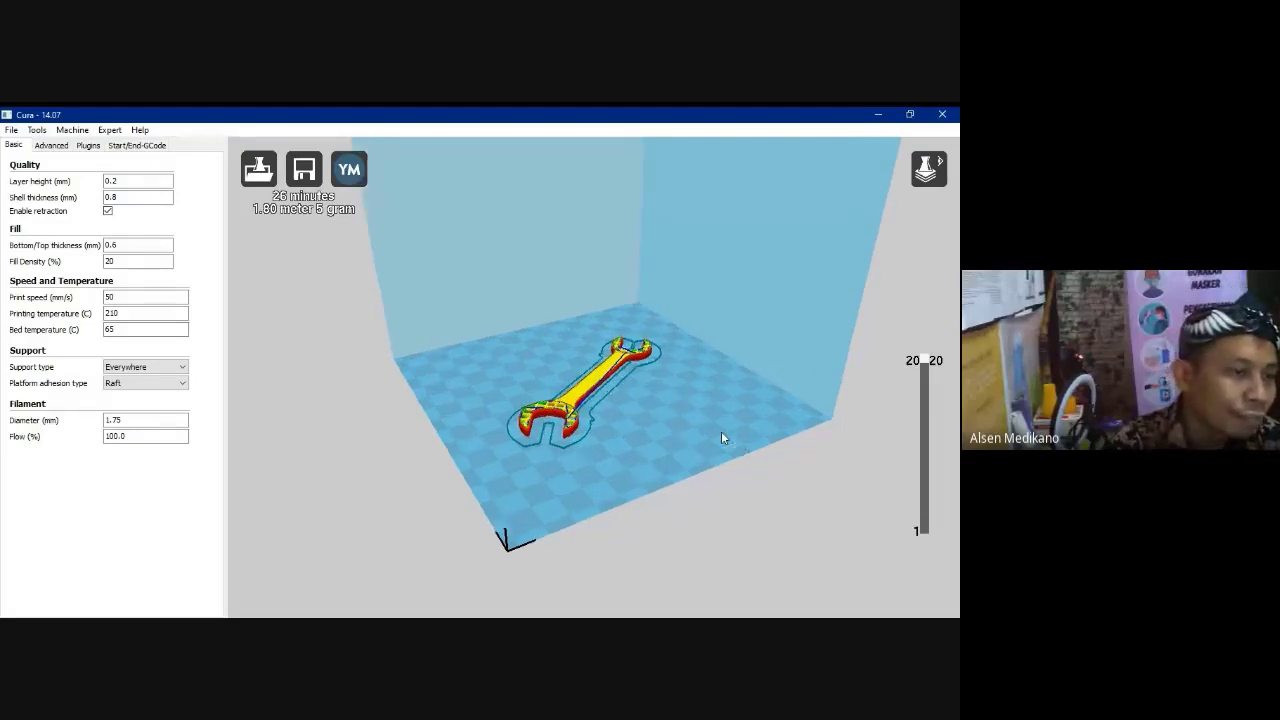
Examine the wrench's sliced layers up close by lowering the displayed layer to 5, then raising it to 8 and 18.
scroll(722, 437, "up", 2)
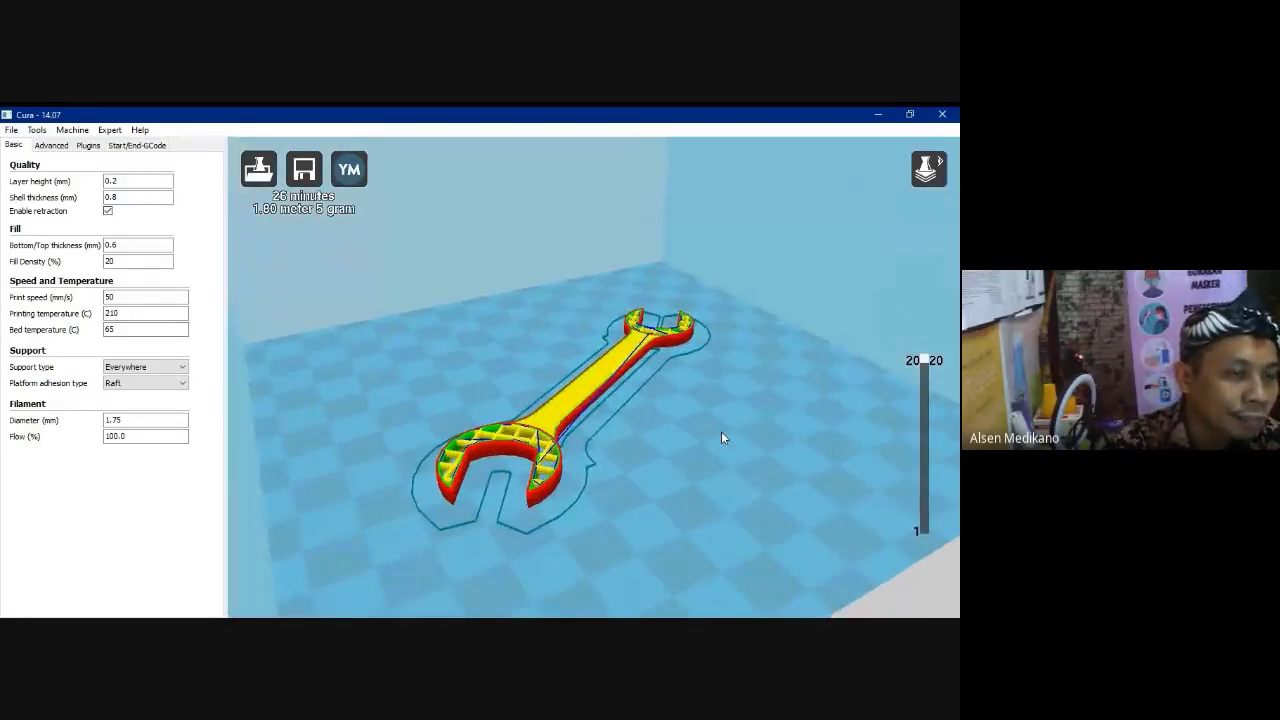
left_click_drag(923, 360, 914, 496)
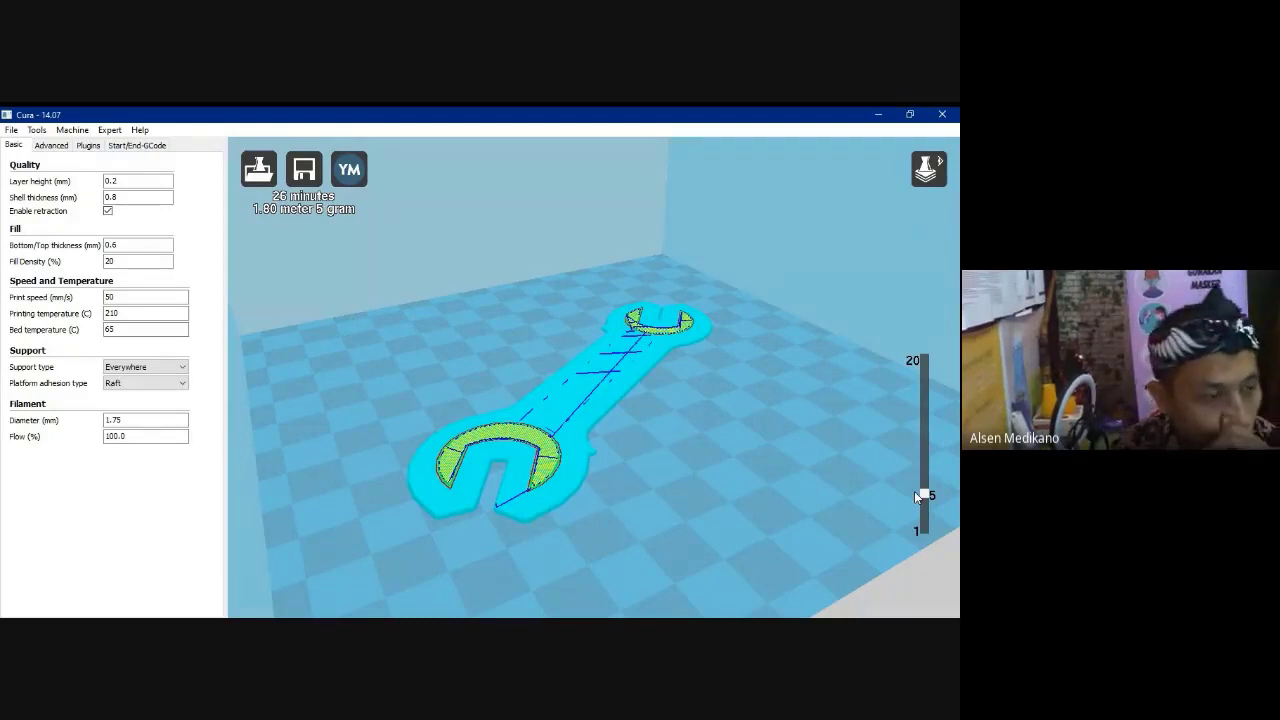
left_click_drag(914, 494, 916, 464)
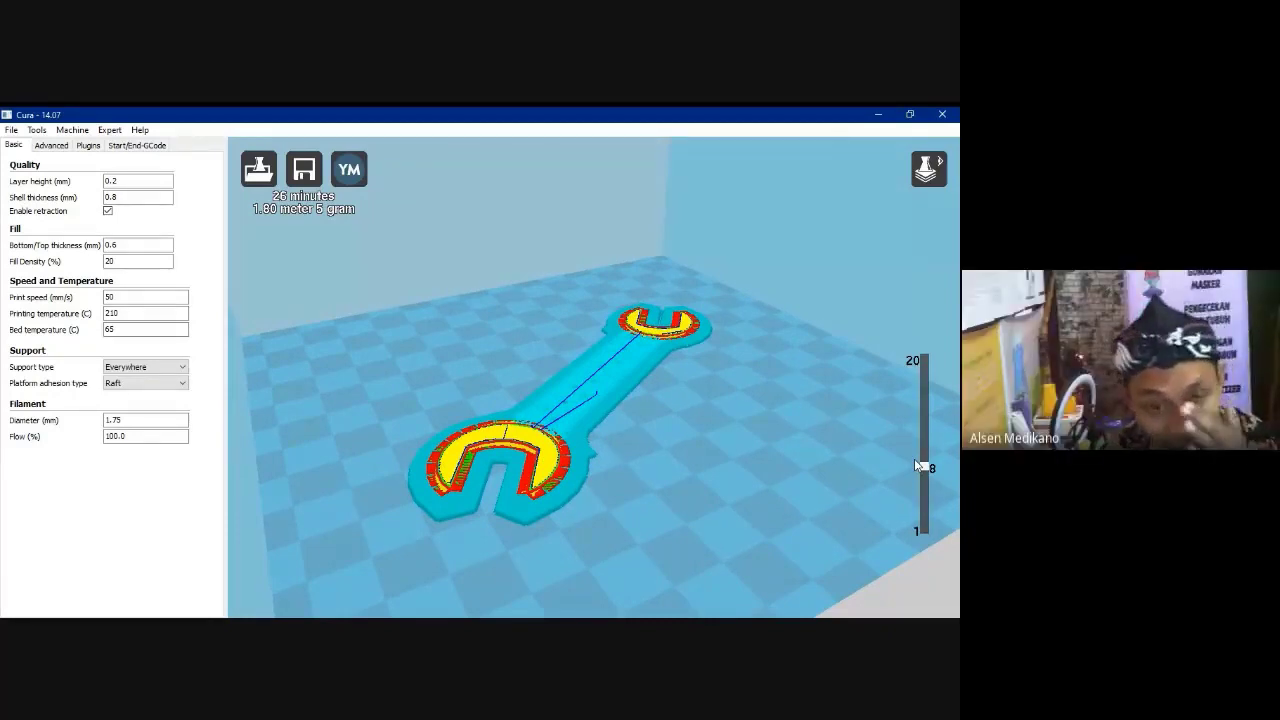
left_click(924, 467)
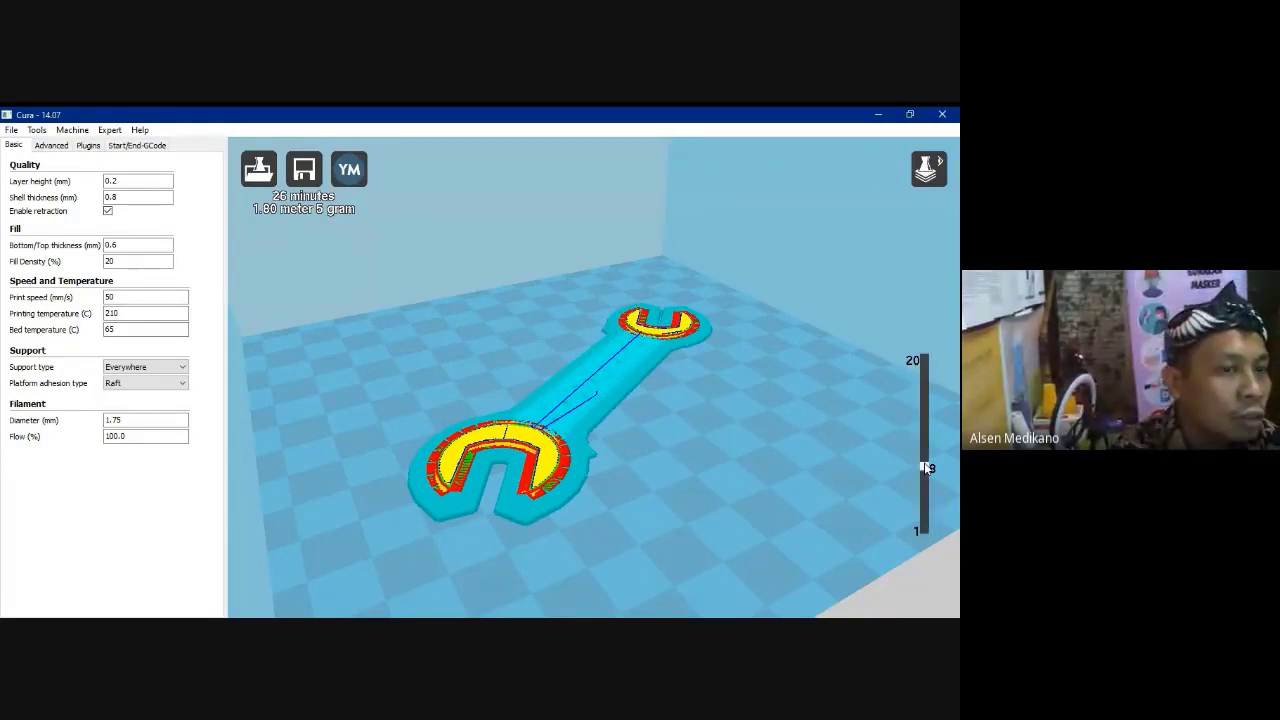
left_click_drag(924, 467, 905, 379)
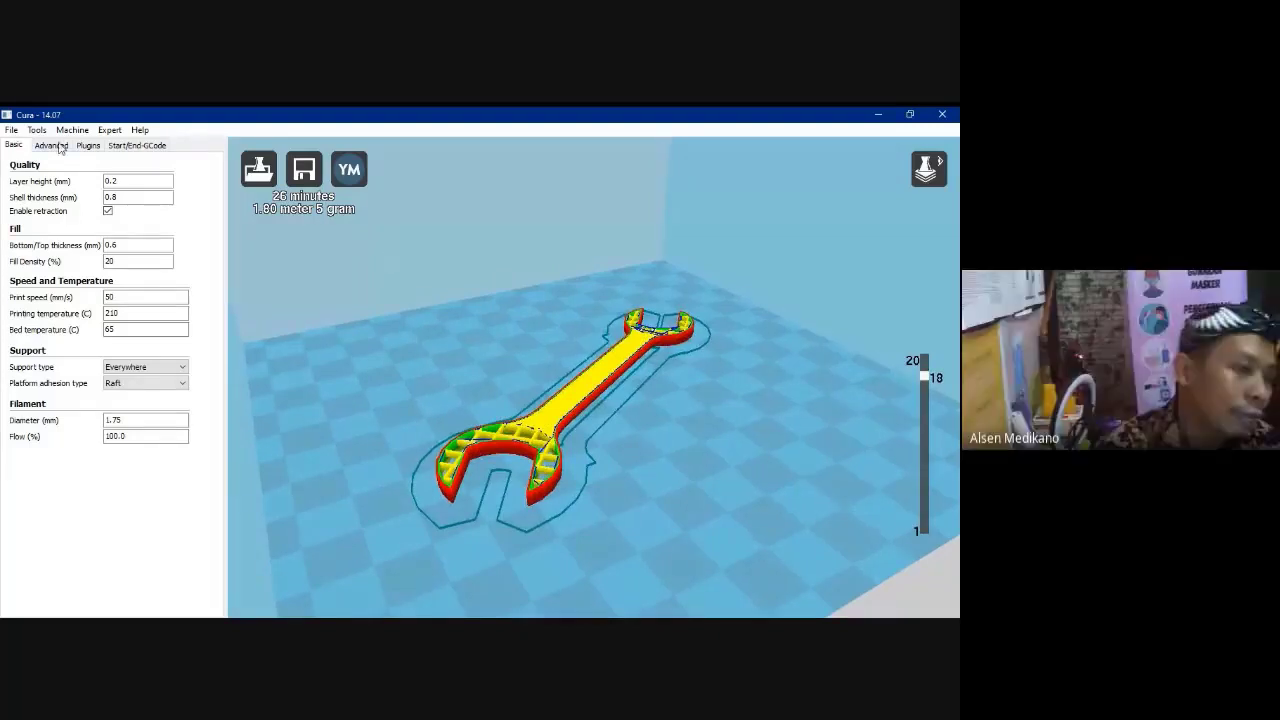
Save the wrench's sliced toolpath as a G-code file named KUNCI PAS on the DATA (D:) drive.
left_click(256, 172)
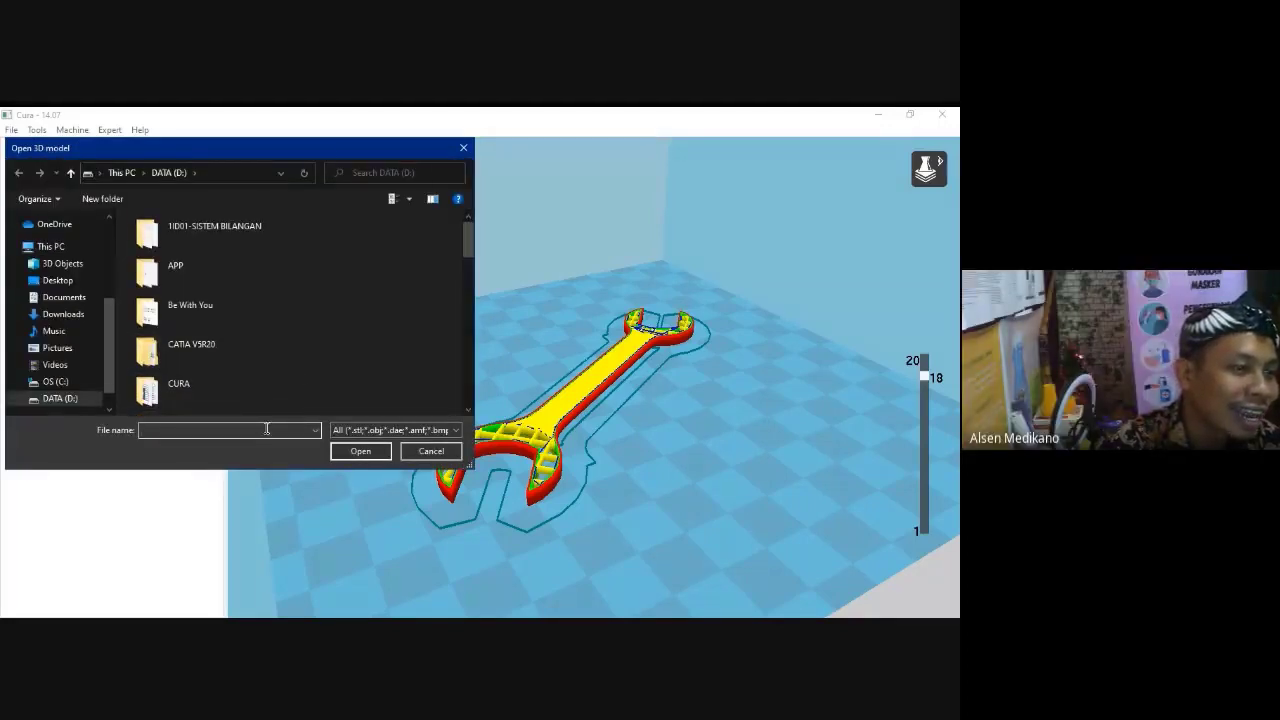
left_click(463, 149)
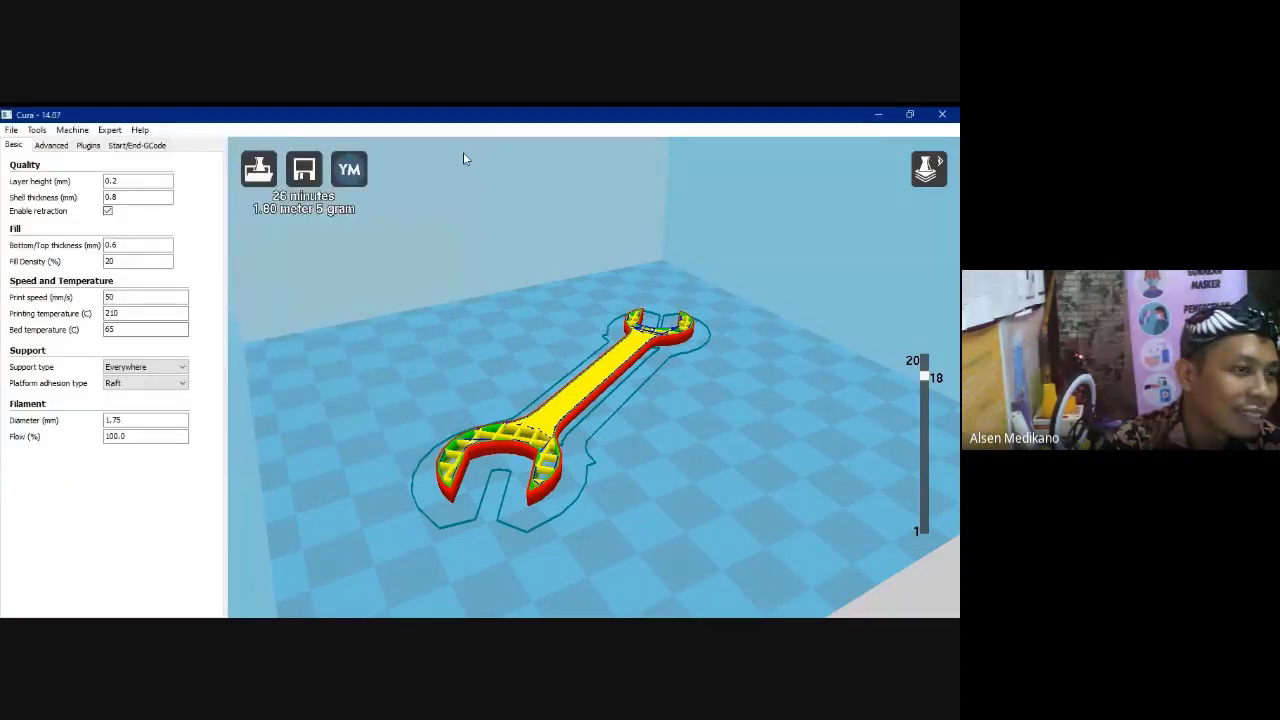
left_click(303, 172)
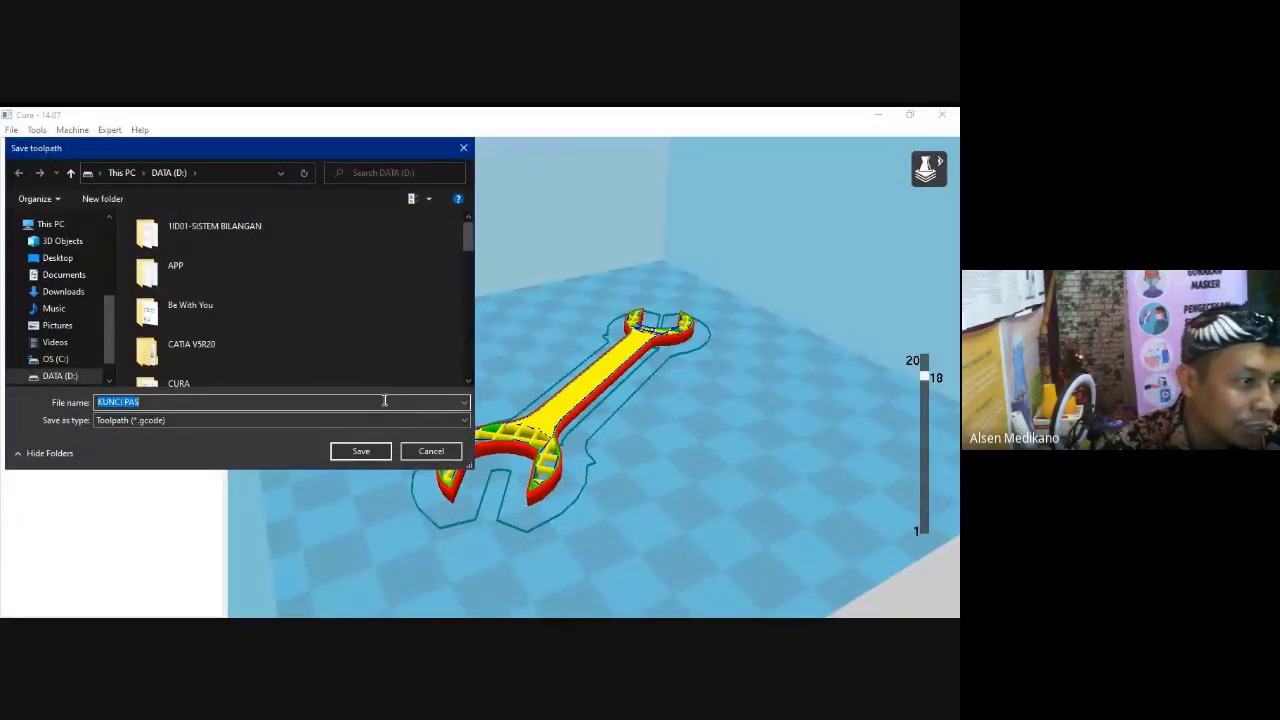
left_click(383, 401)
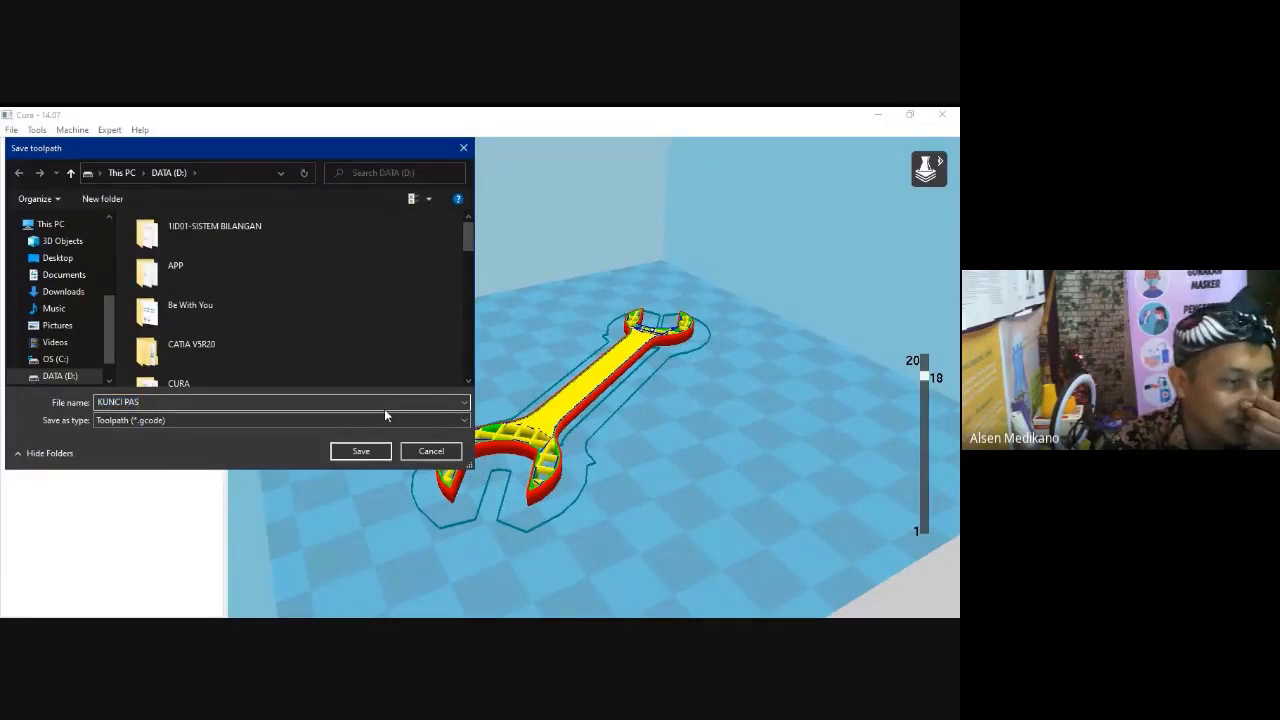
left_click(376, 450)
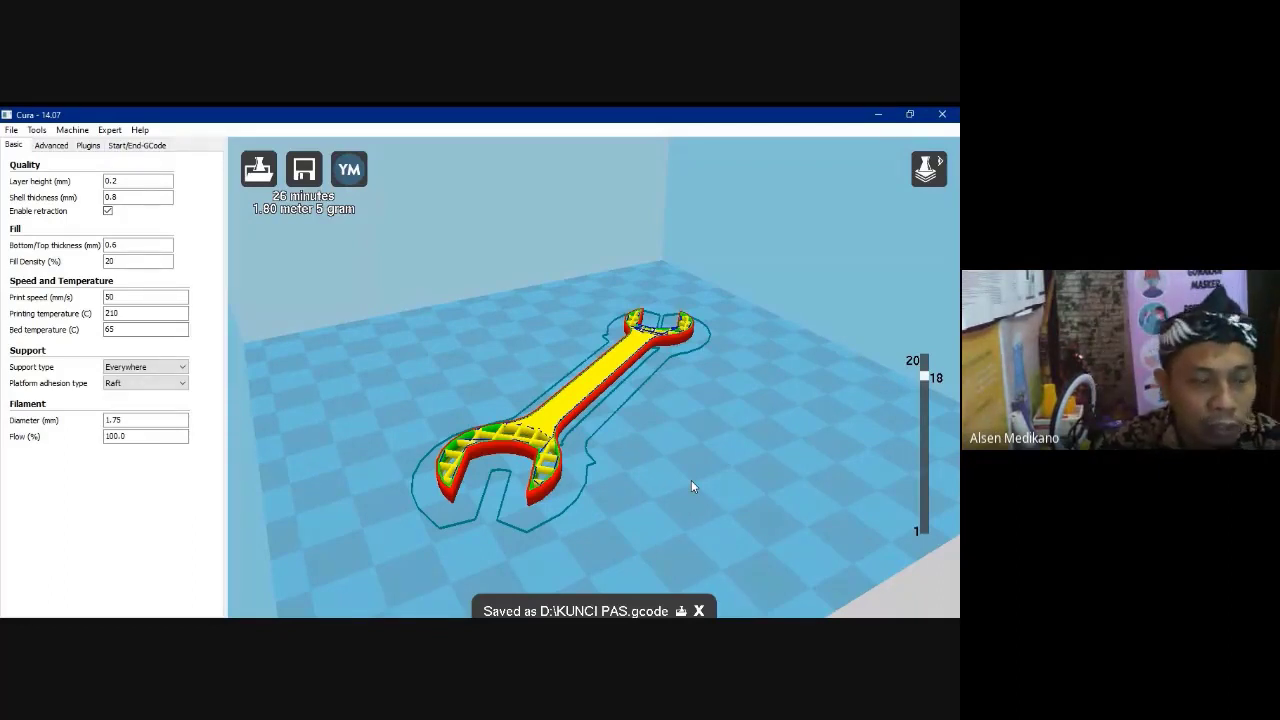
key("alt+Tab")
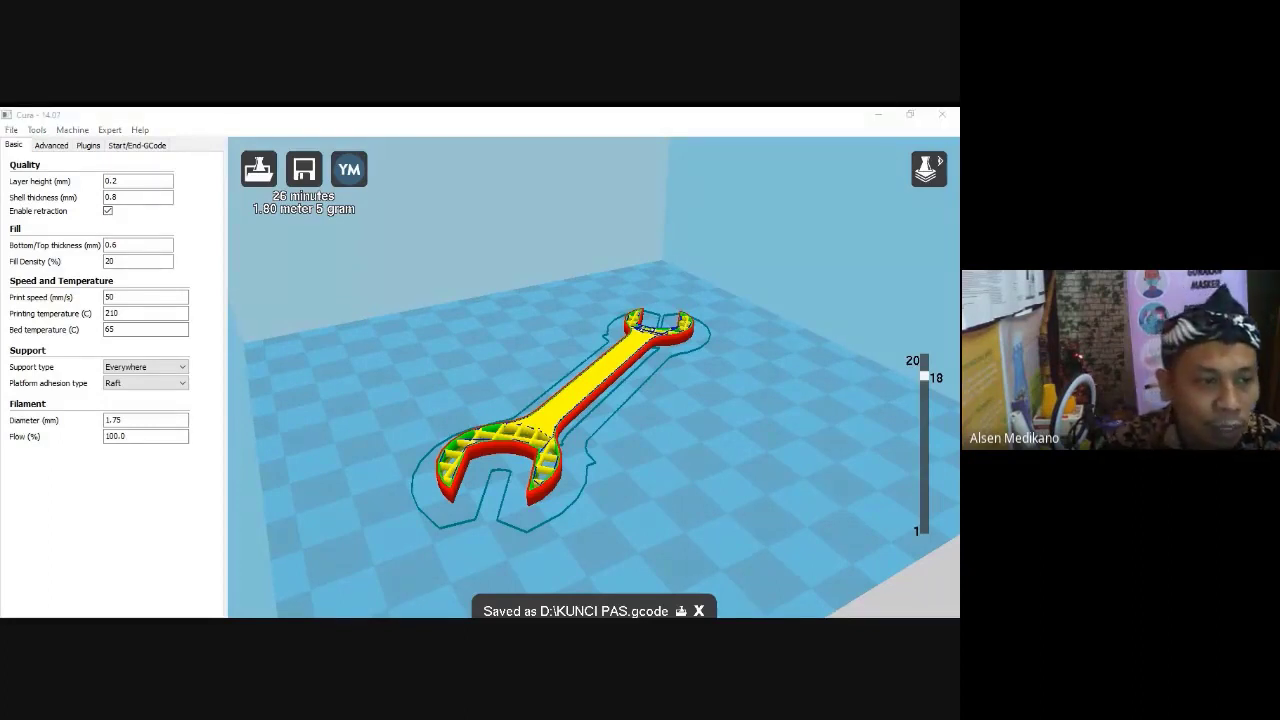
key("alt+Tab")
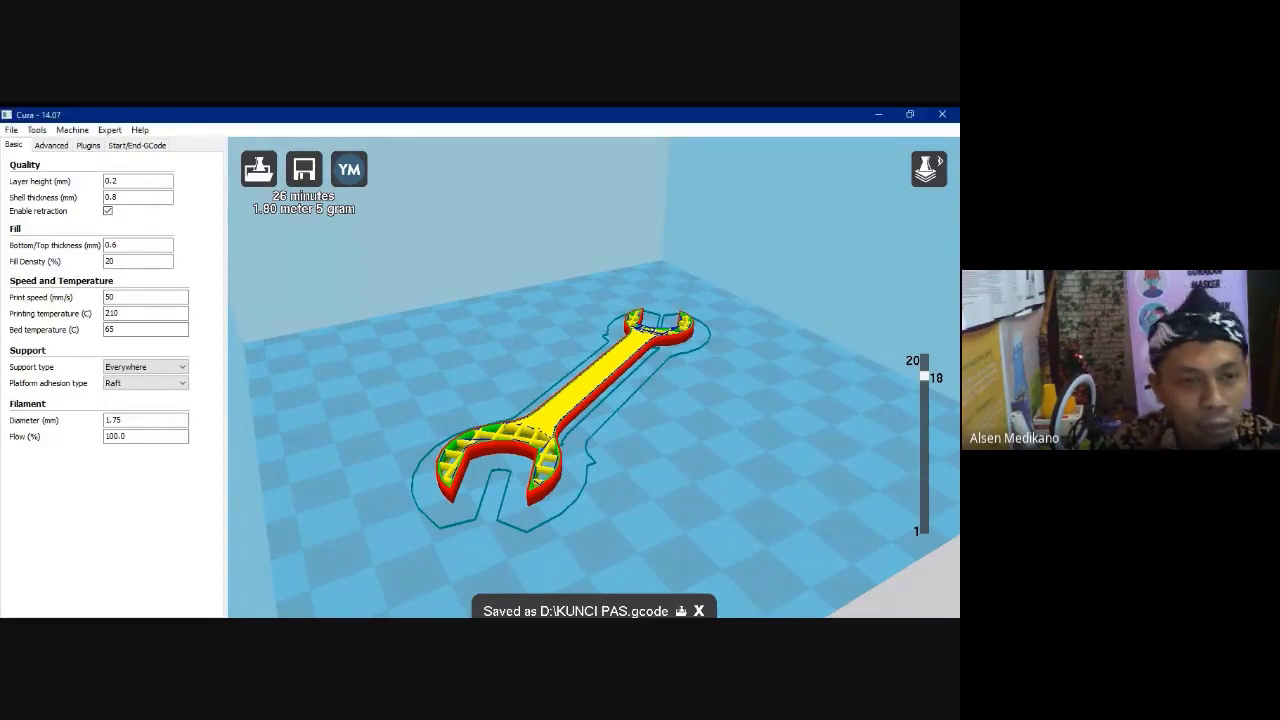